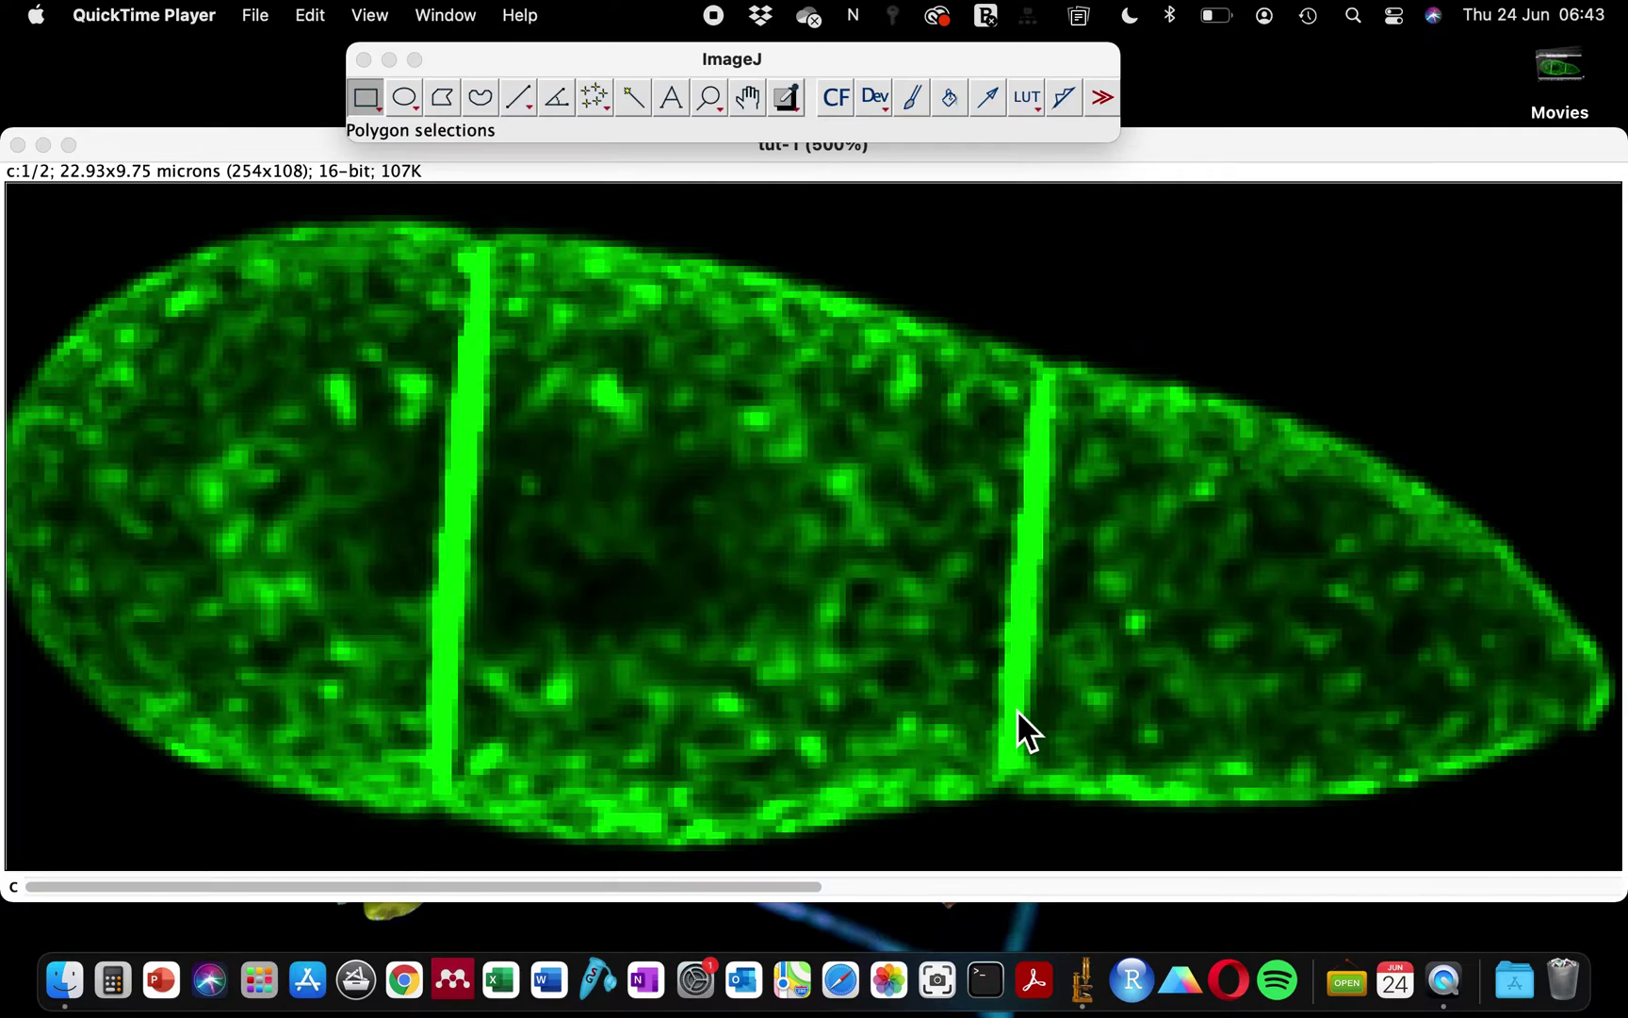
Try a rectangular selection on the left cell of tut-1, replacing it with an oval selection in the middle cell.
drag(508, 53, 543, 54)
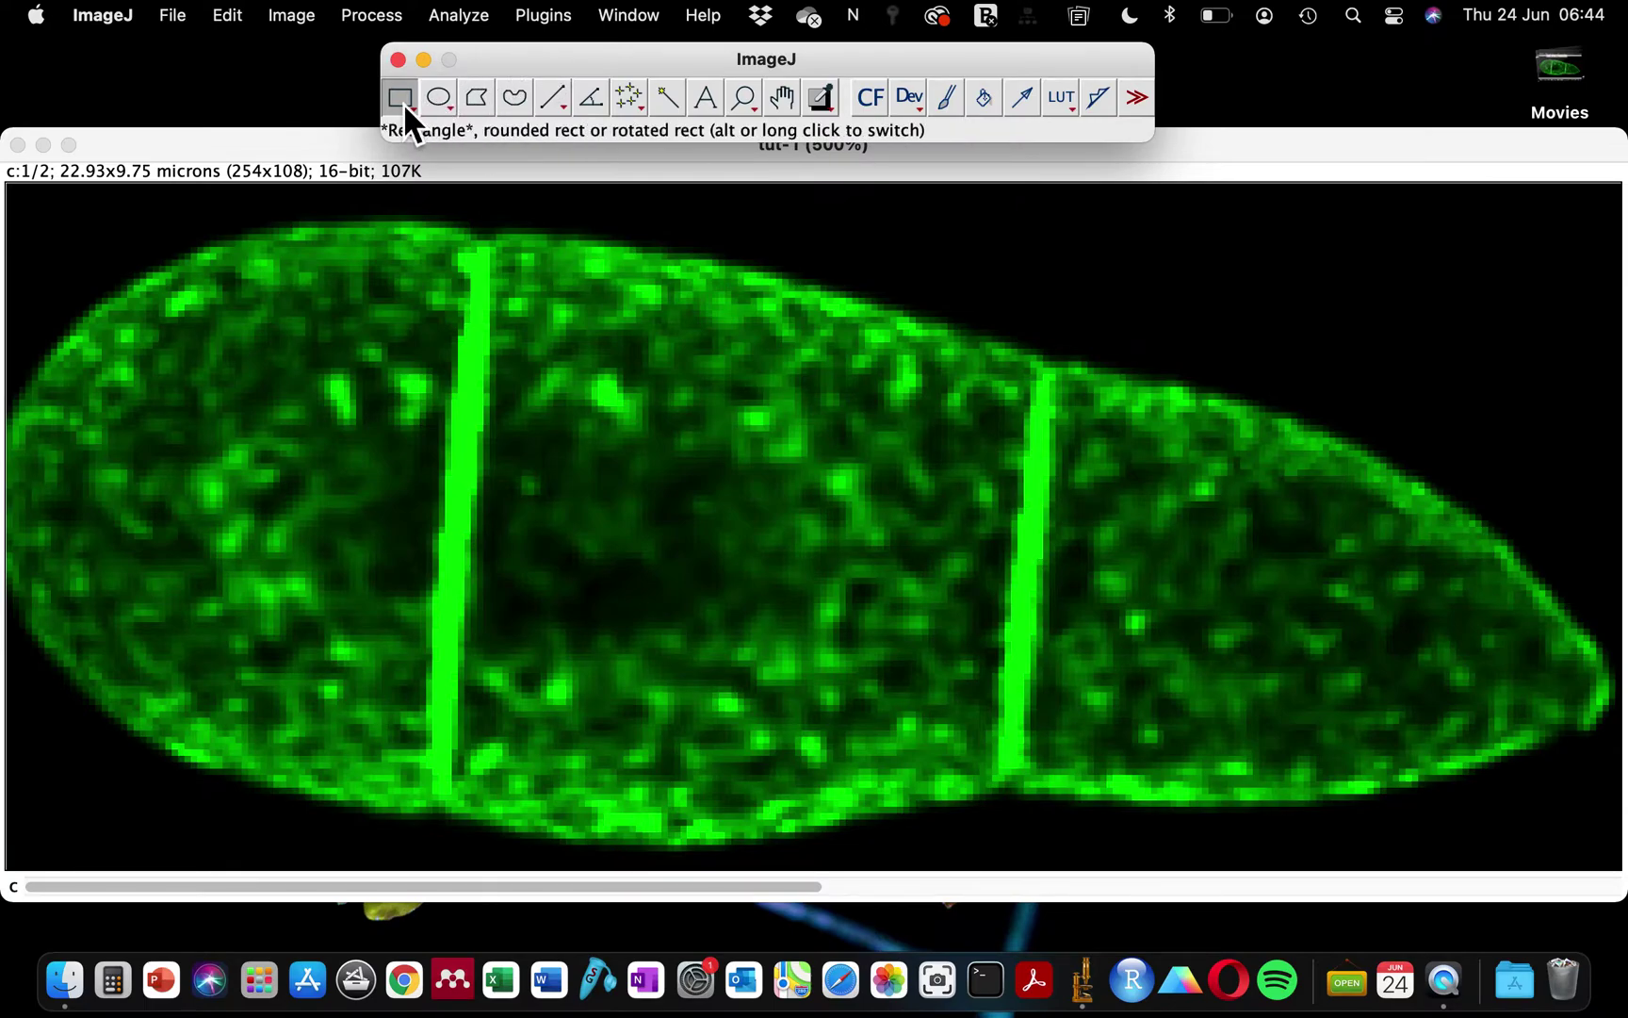
drag(172, 310, 437, 570)
click(449, 108)
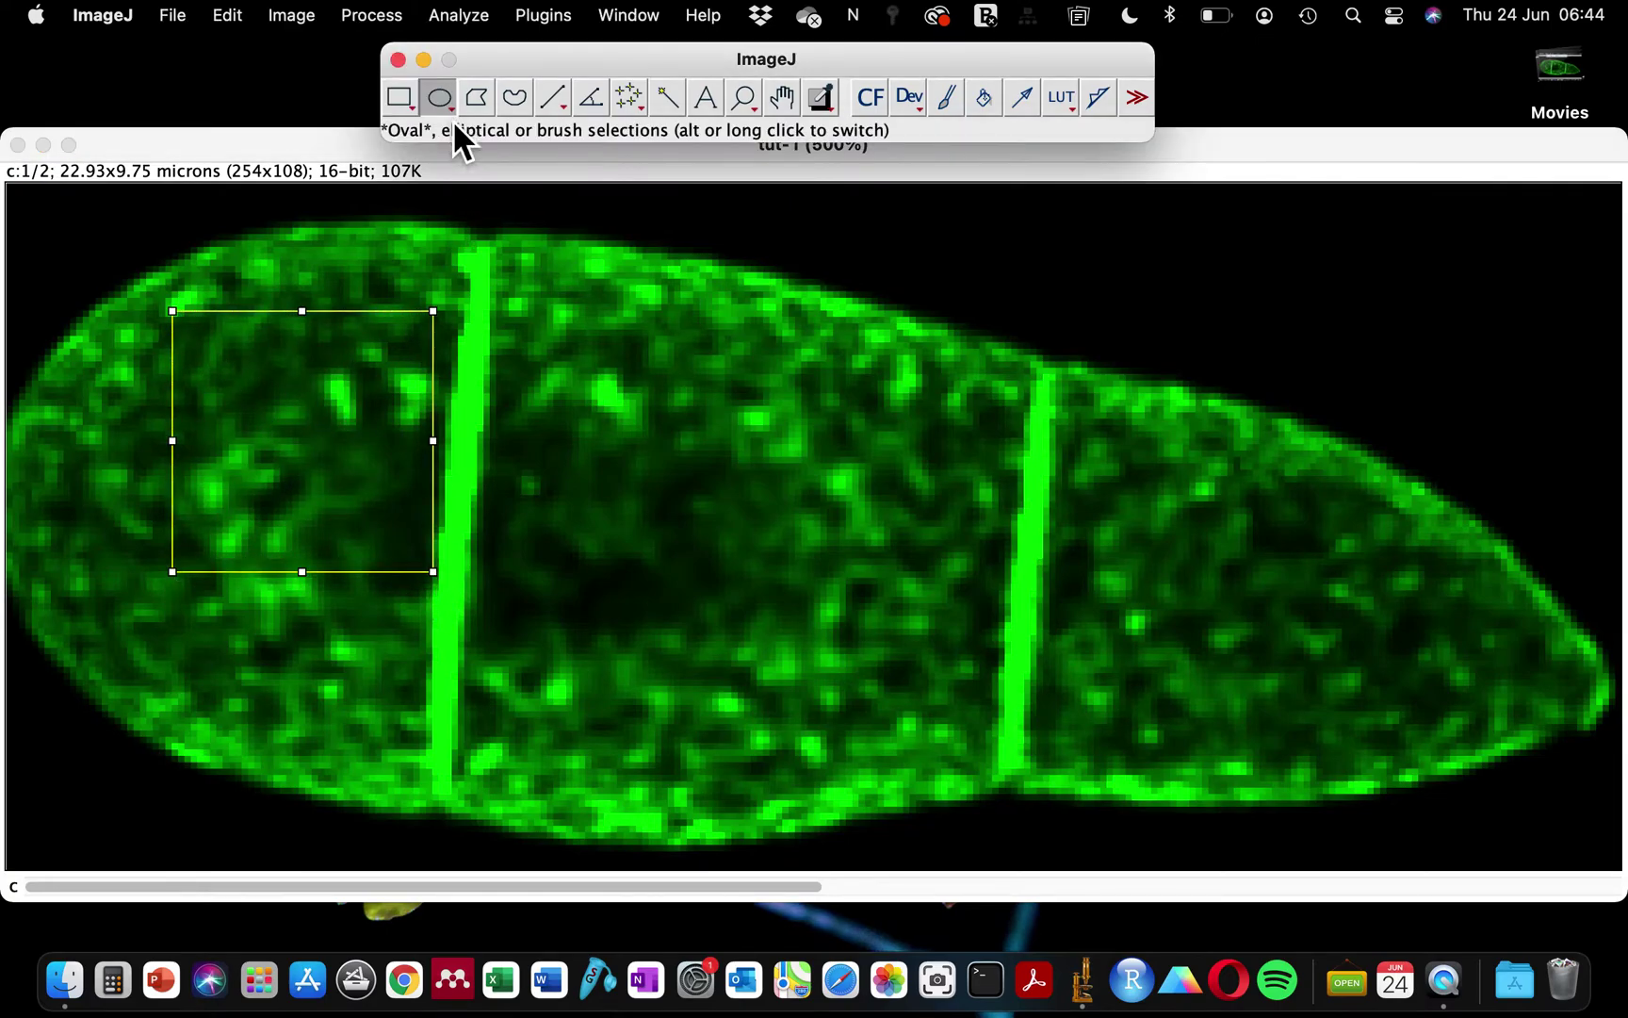
drag(560, 335, 942, 662)
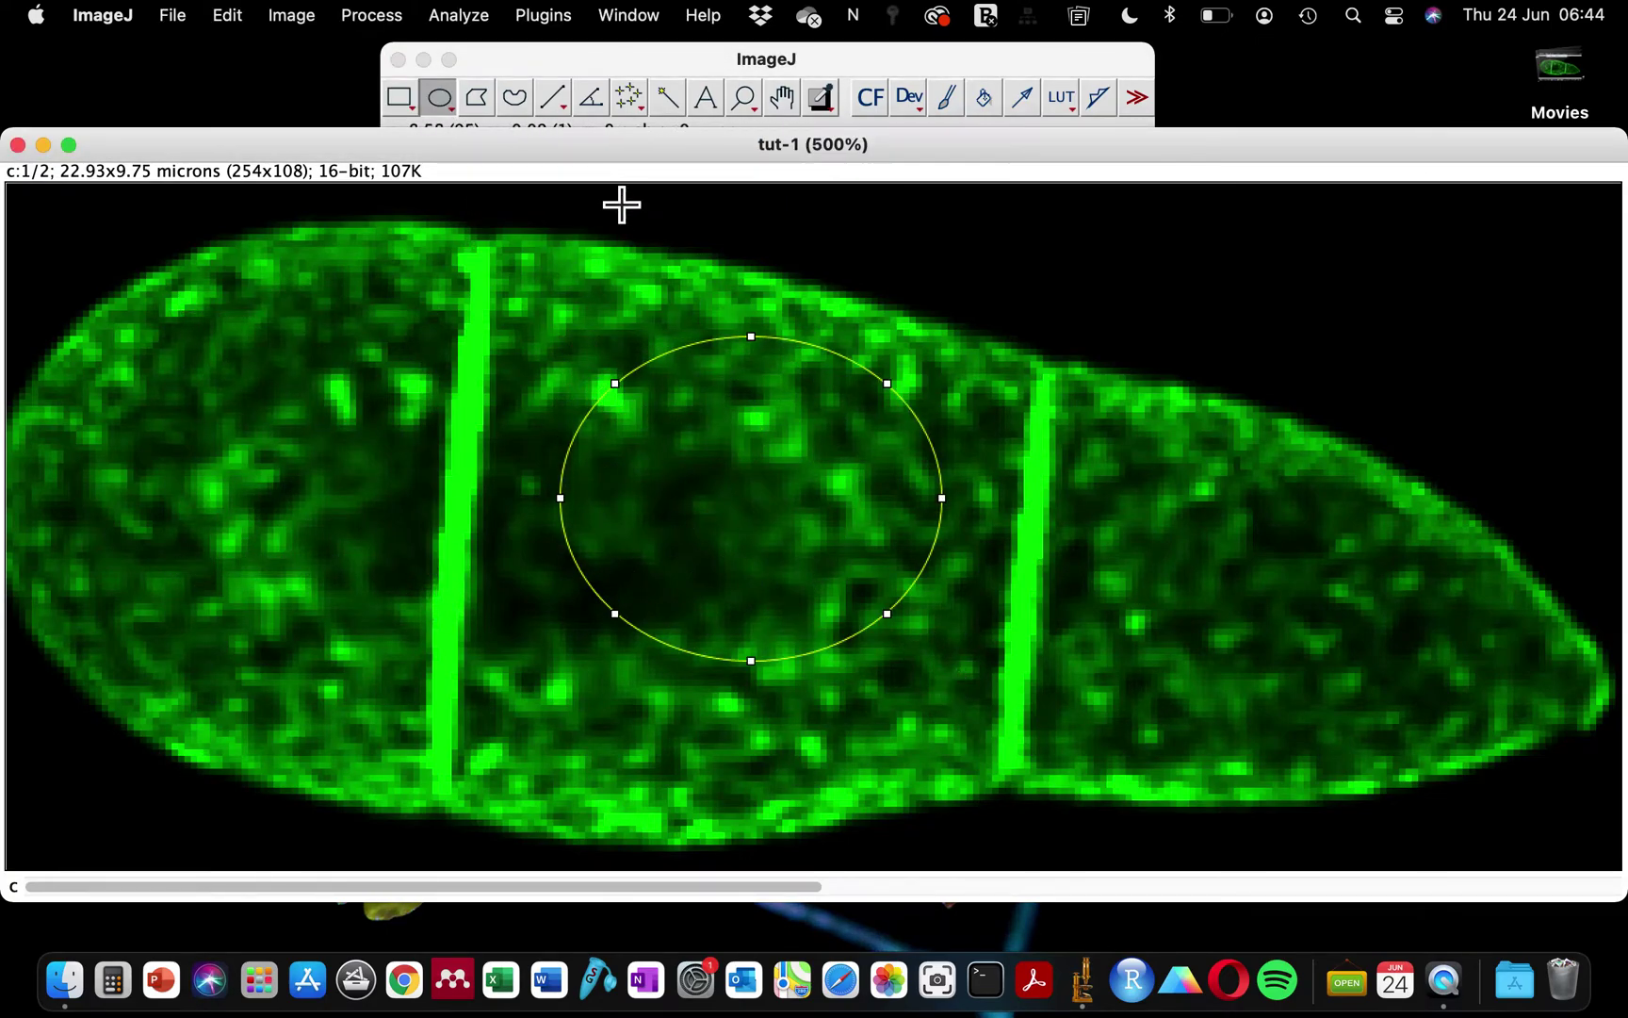
Try a closed polygon selection that spans the left cell and its dividing wall.
click(476, 98)
click(520, 447)
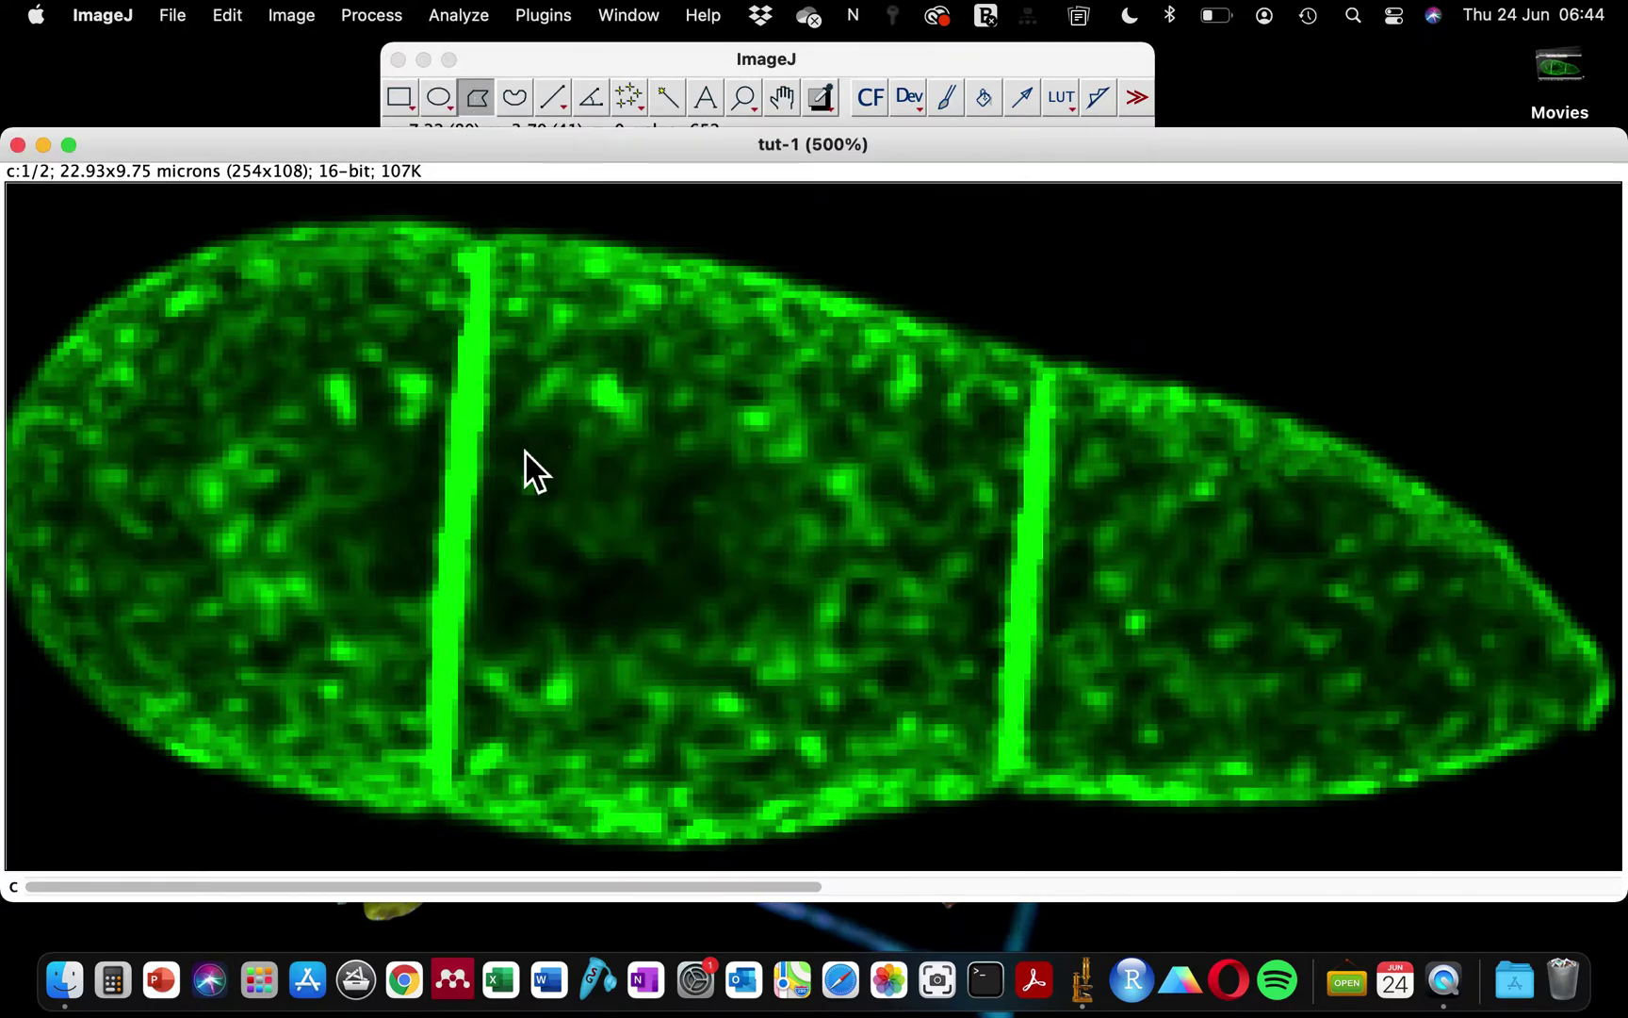
click(490, 367)
click(322, 301)
click(245, 400)
click(265, 618)
click(357, 661)
click(458, 649)
click(479, 640)
click(481, 525)
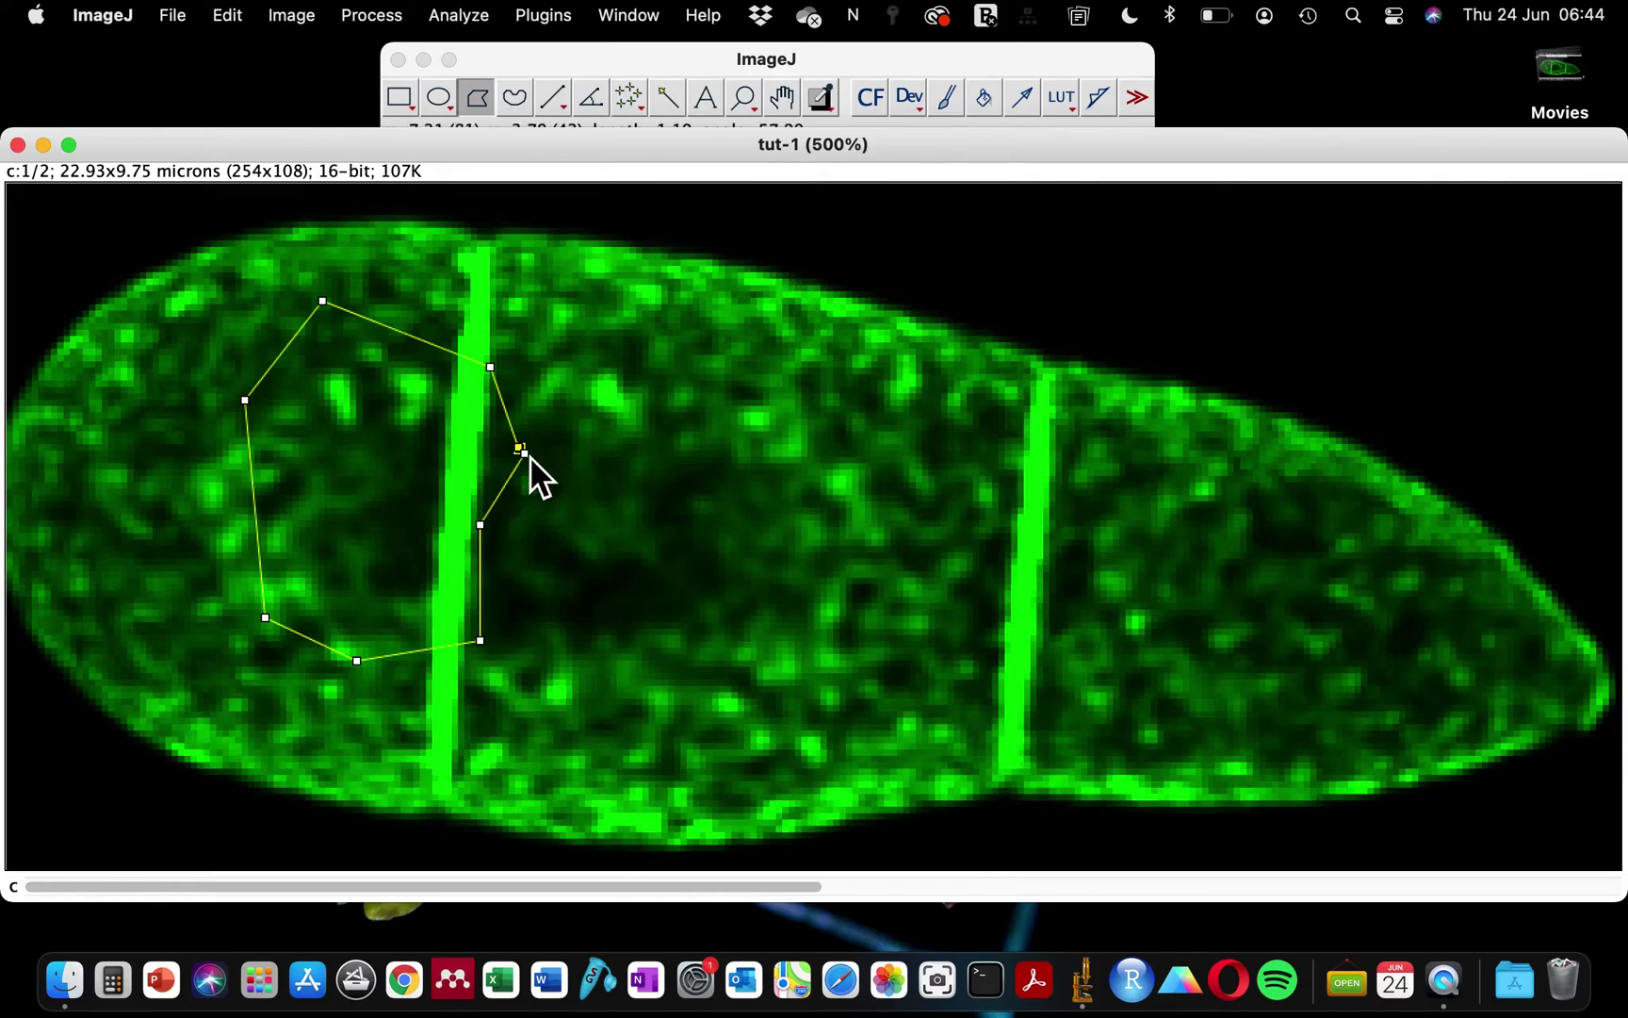
click(525, 453)
Try a freehand selection around the interior of the middle cell and clear it.
click(509, 97)
click(946, 578)
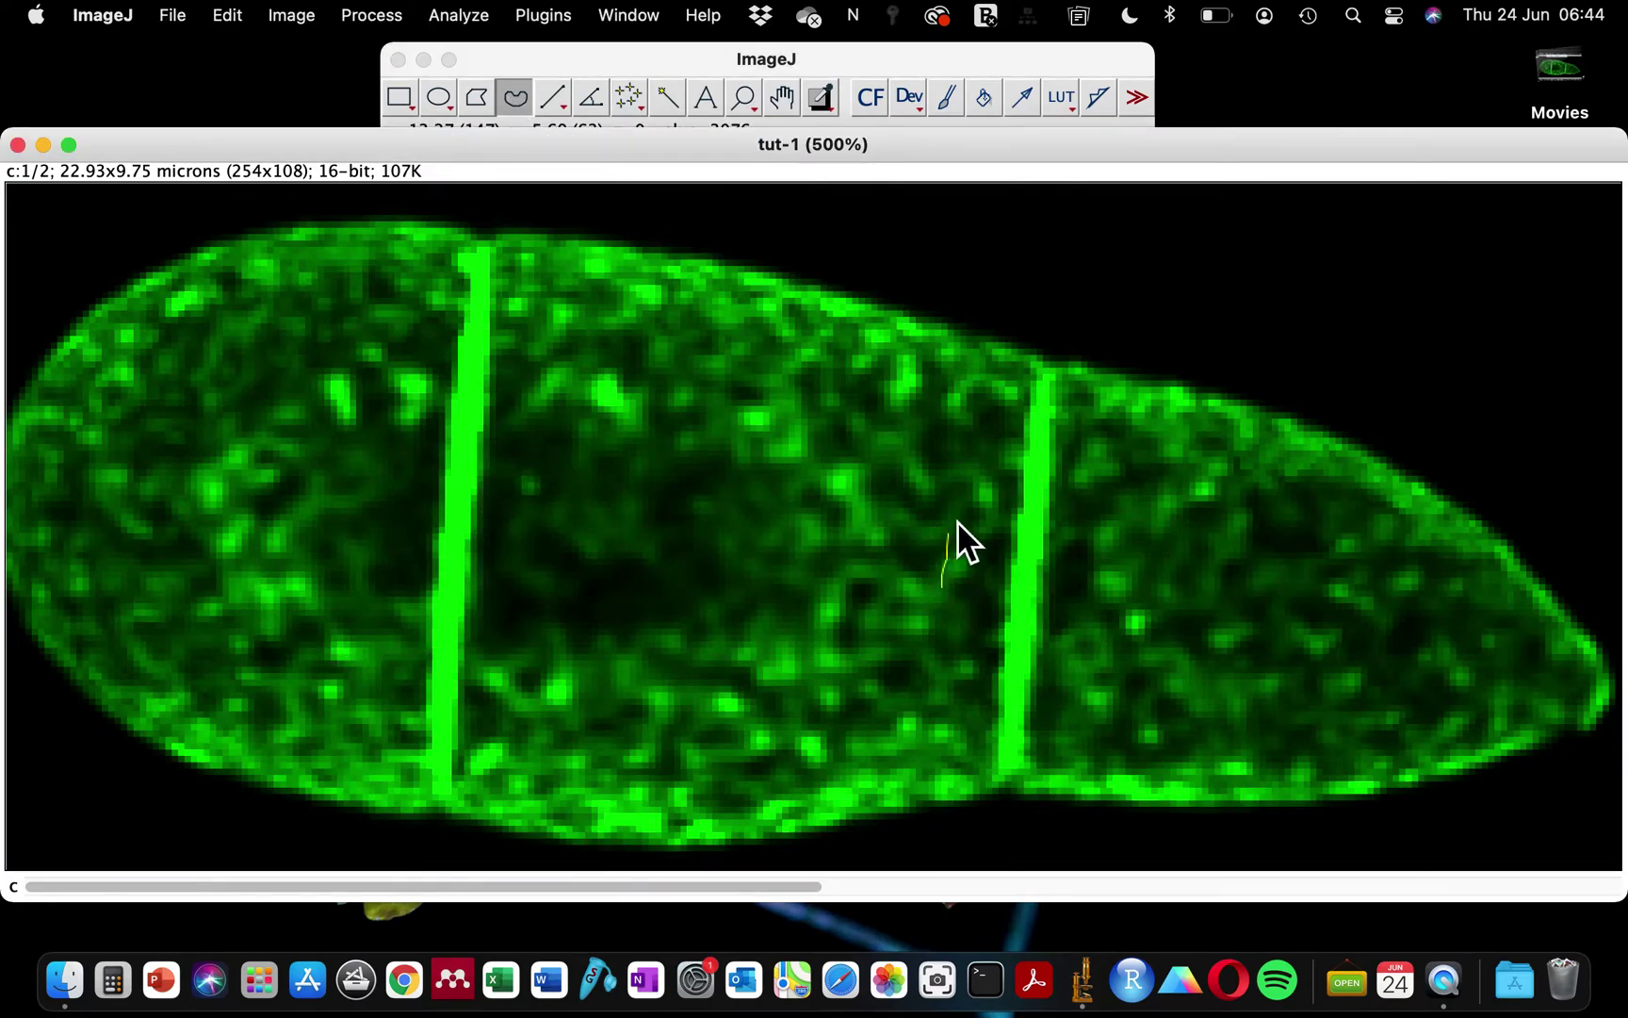
mouse_move(913, 403)
mouse_down()
mouse_move(684, 364)
mouse_move(622, 558)
mouse_move(693, 678)
mouse_move(938, 660)
mouse_up()
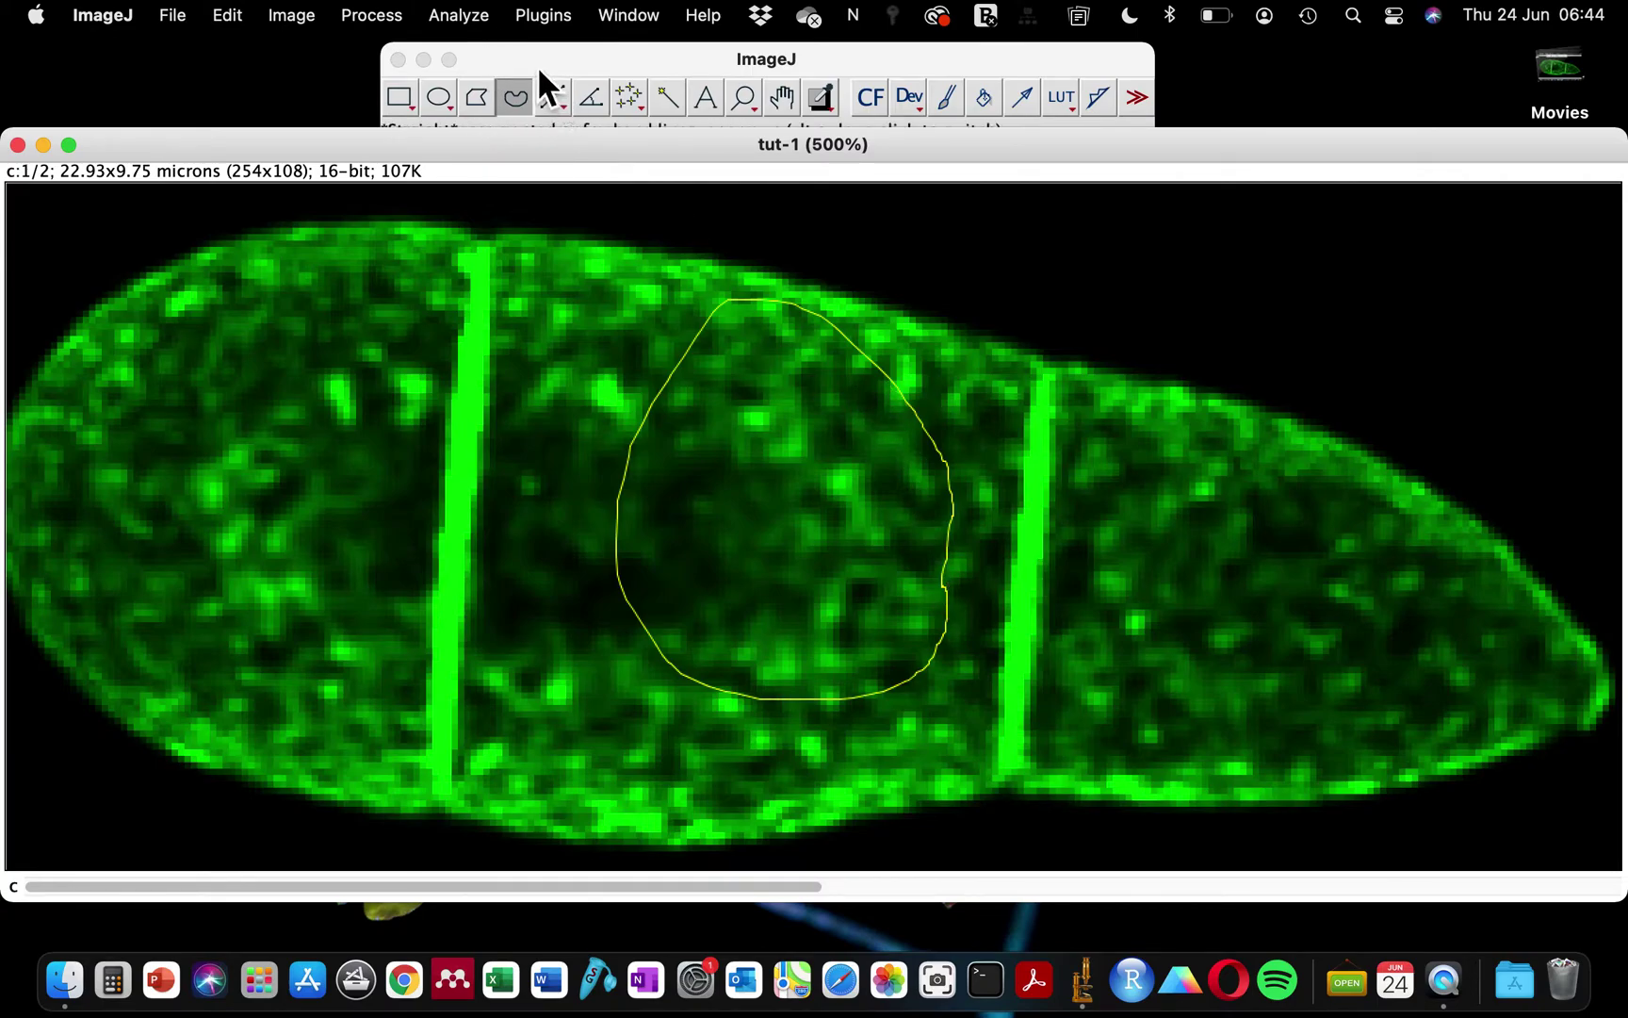
click(516, 377)
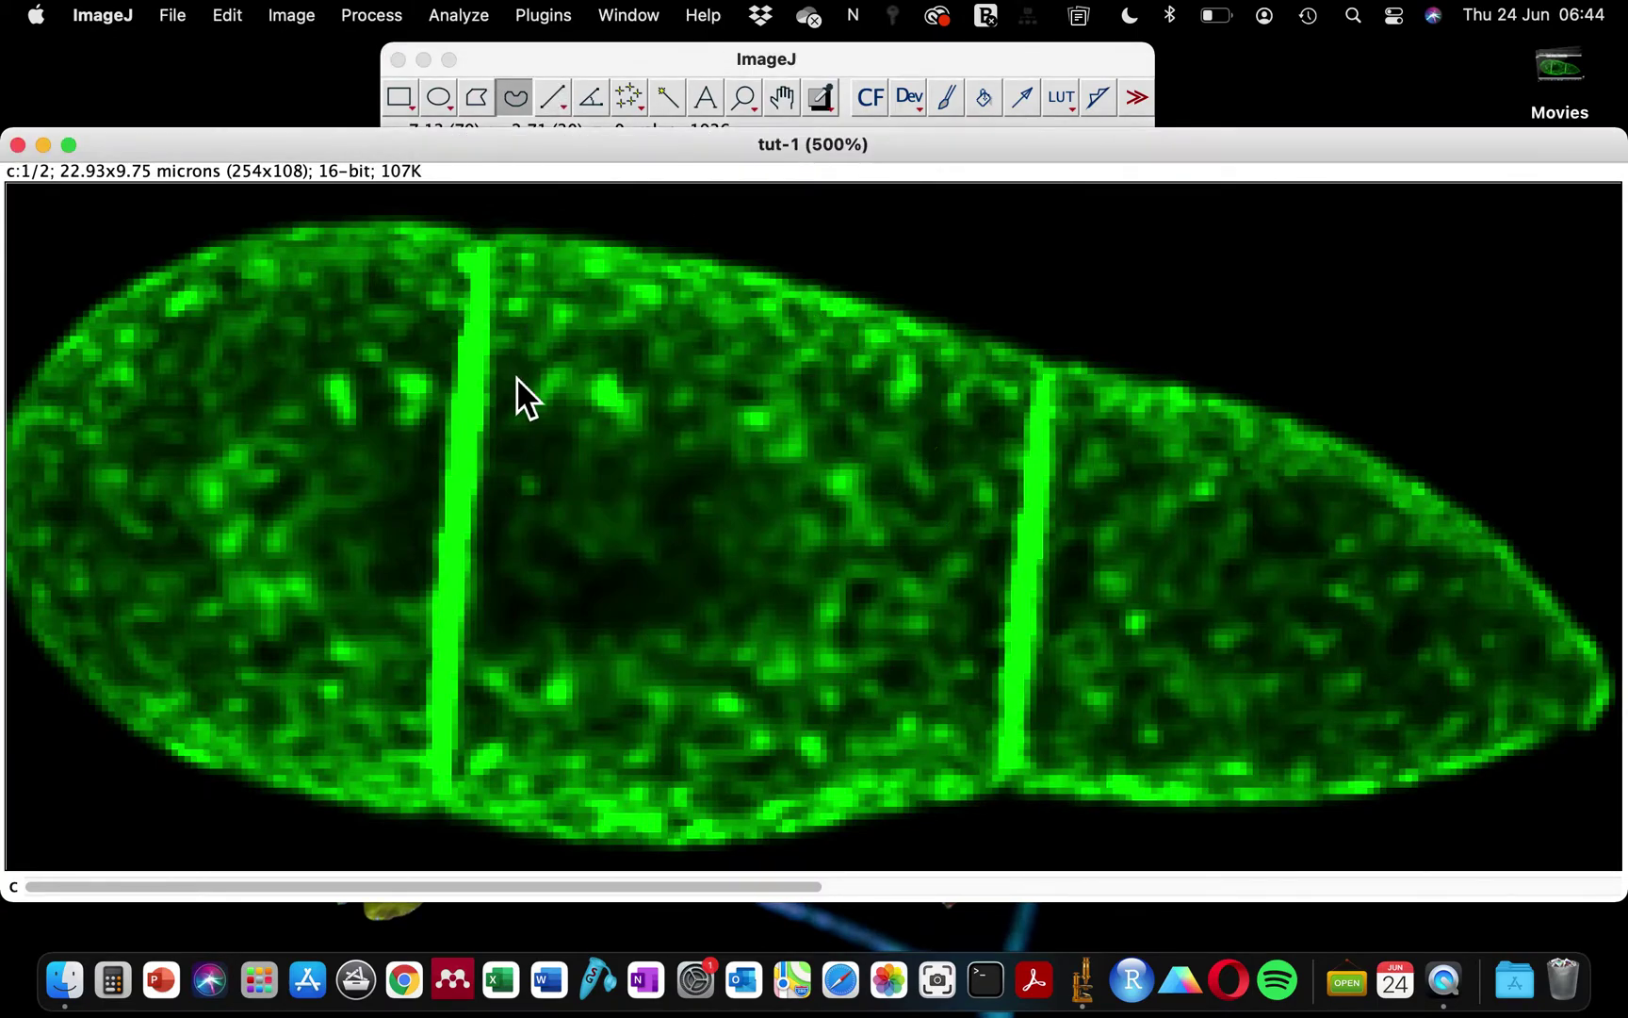
Draw a rectangular selection of about 44 x 38 pixels in the left cell and add it to the ROI Manager.
click(409, 95)
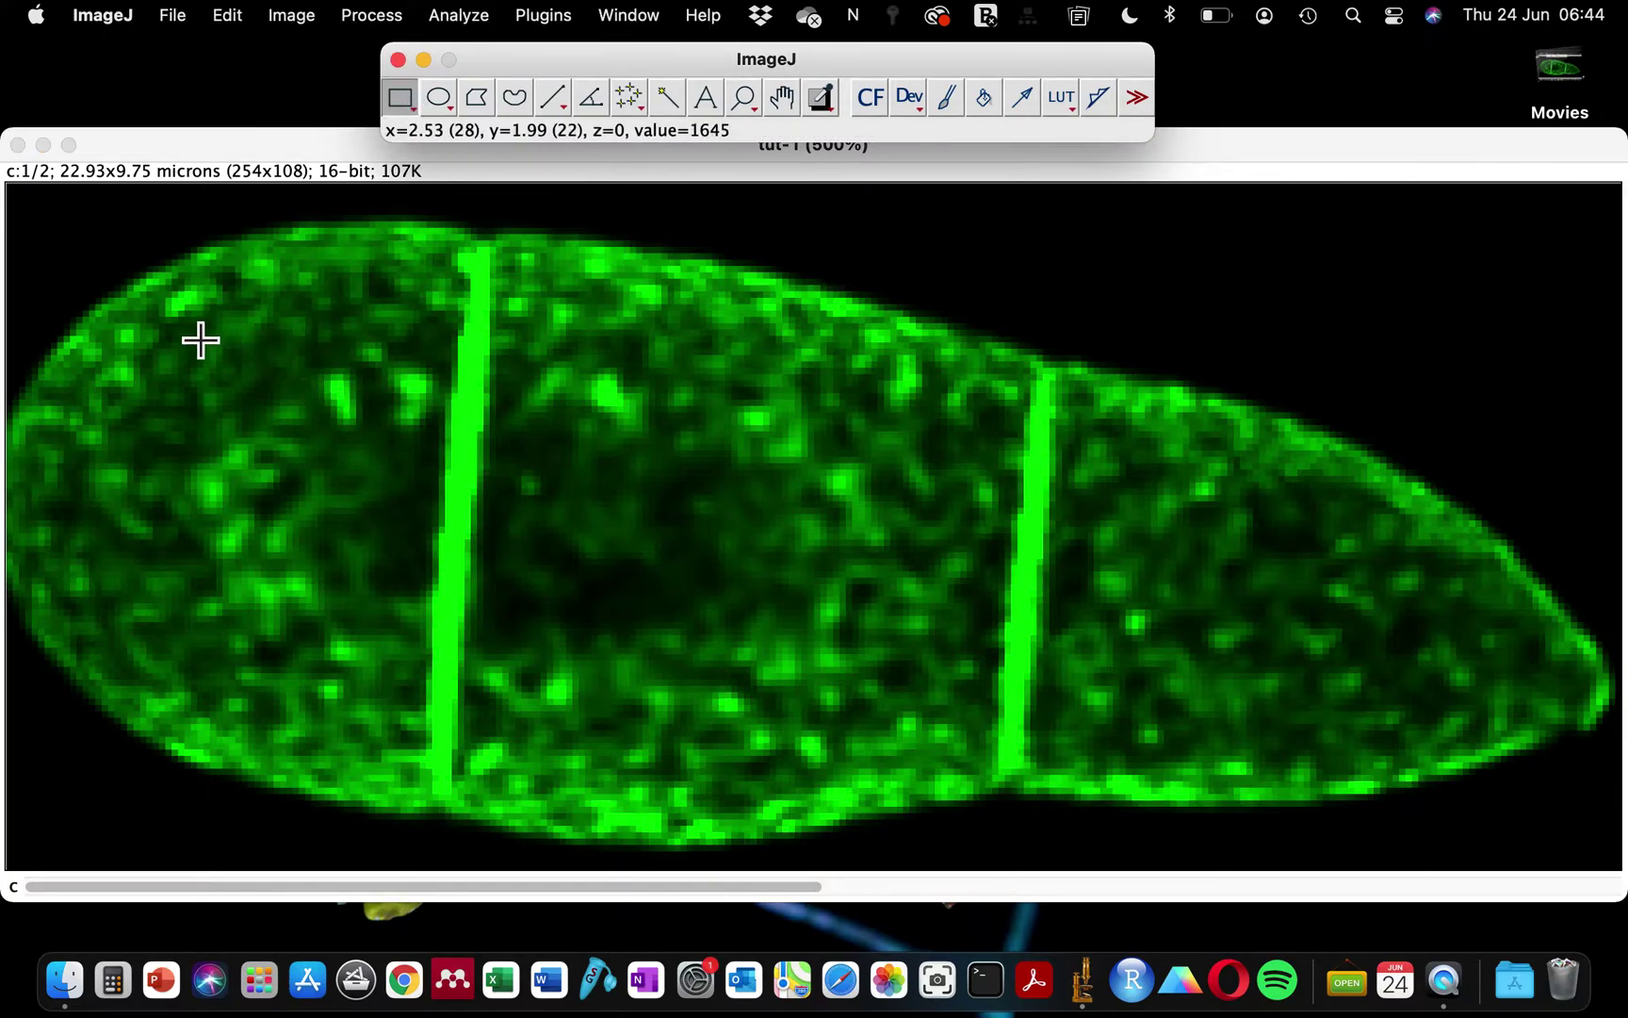
click(154, 268)
drag(153, 266, 440, 512)
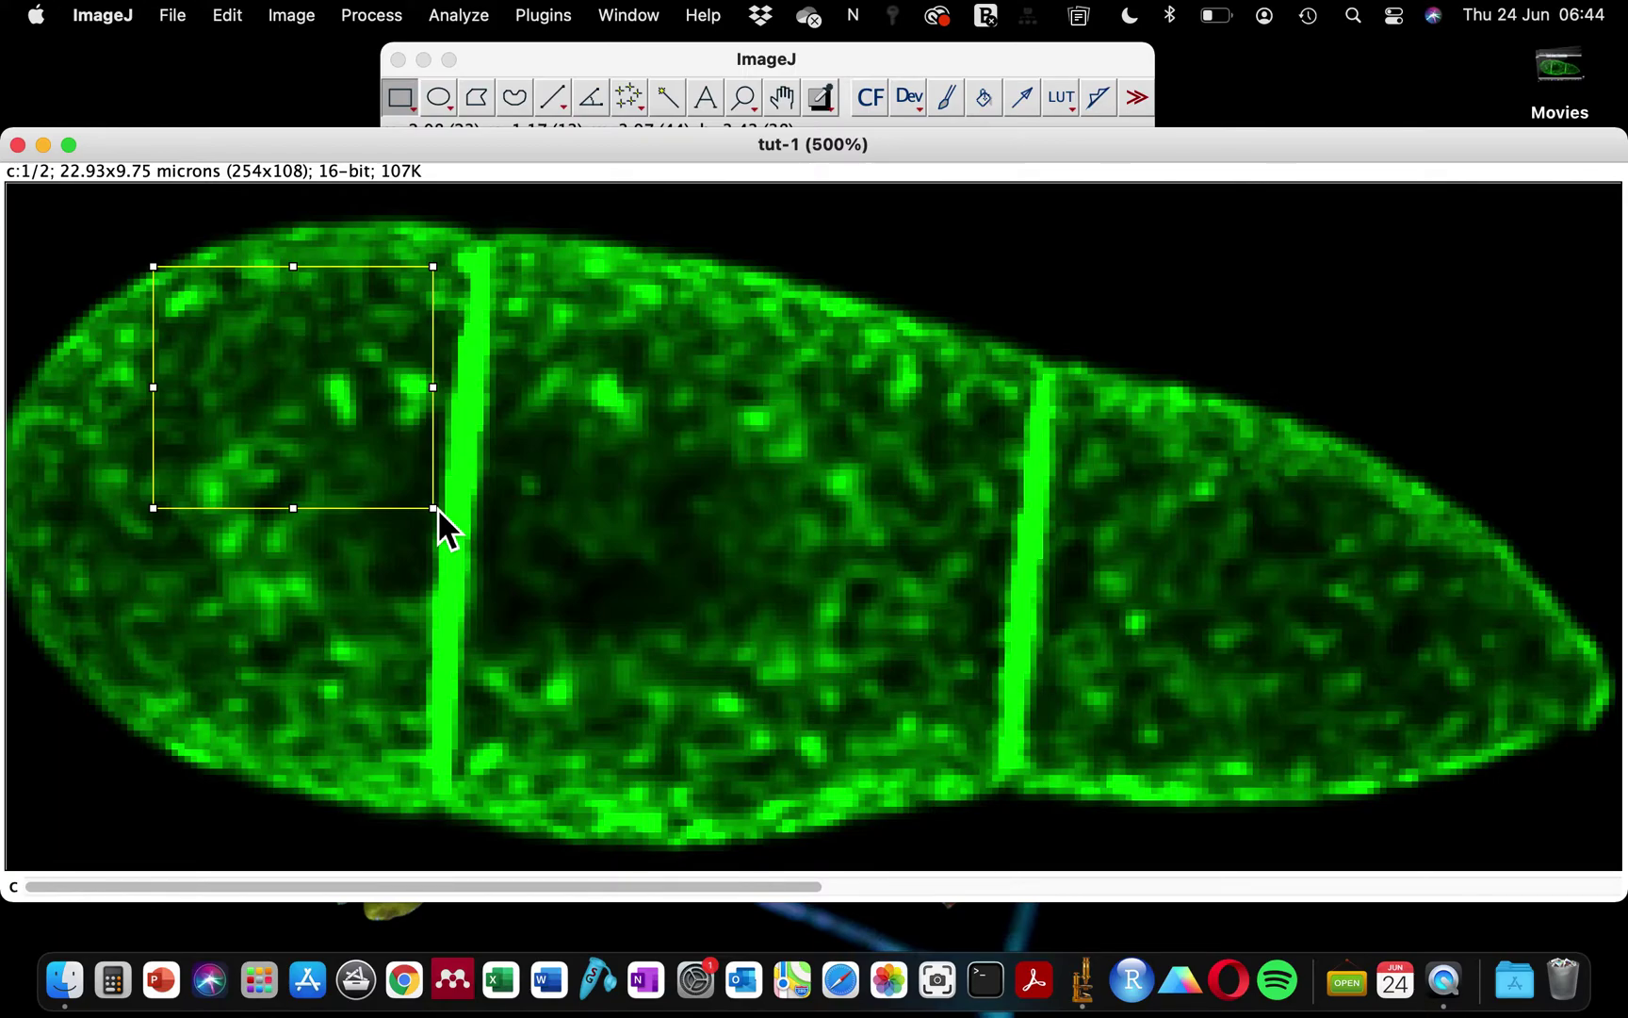
key(t)
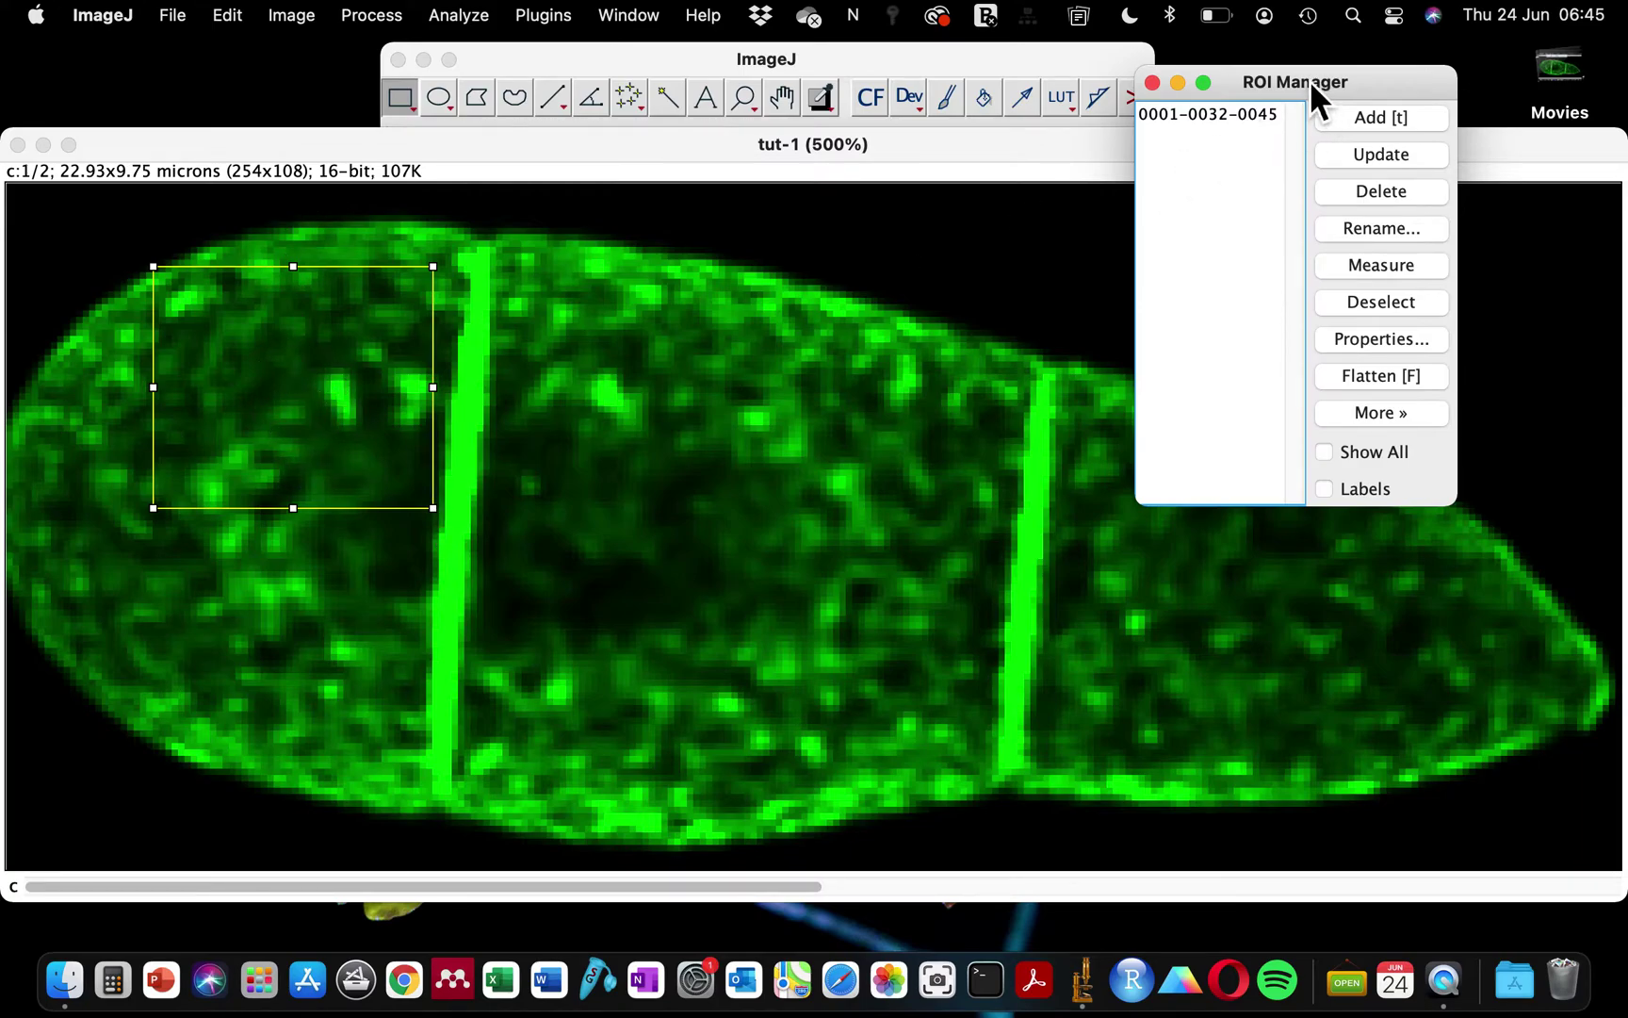
drag(1310, 83, 1316, 85)
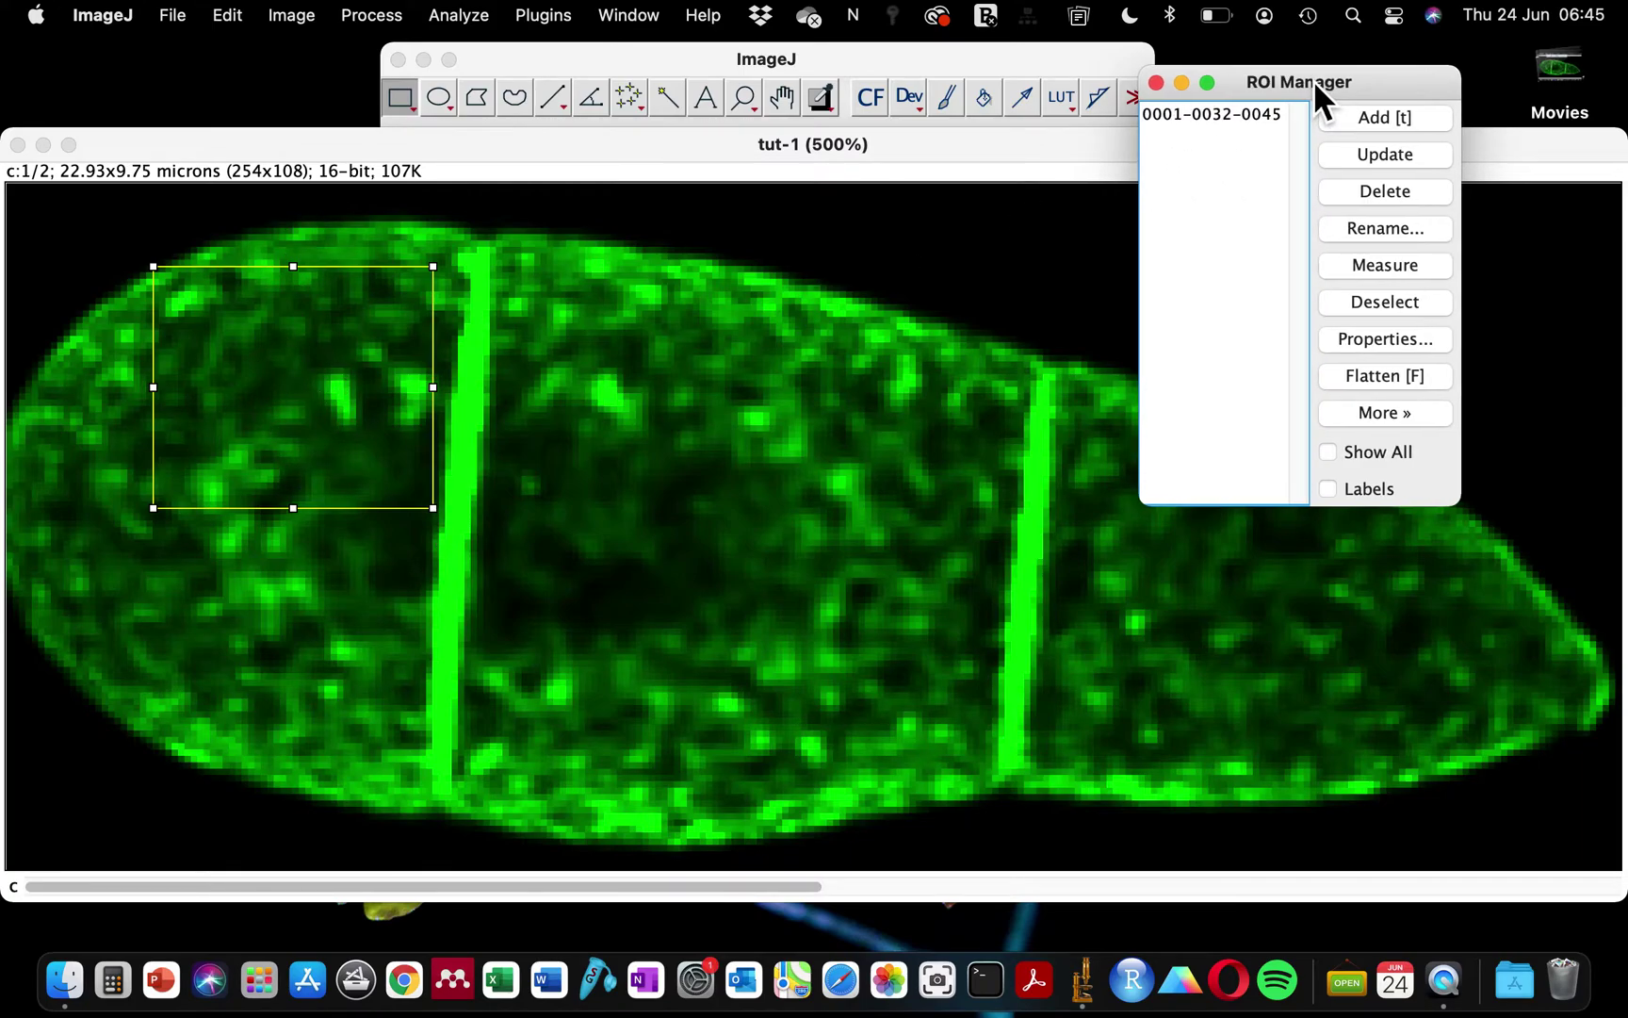
click(1259, 113)
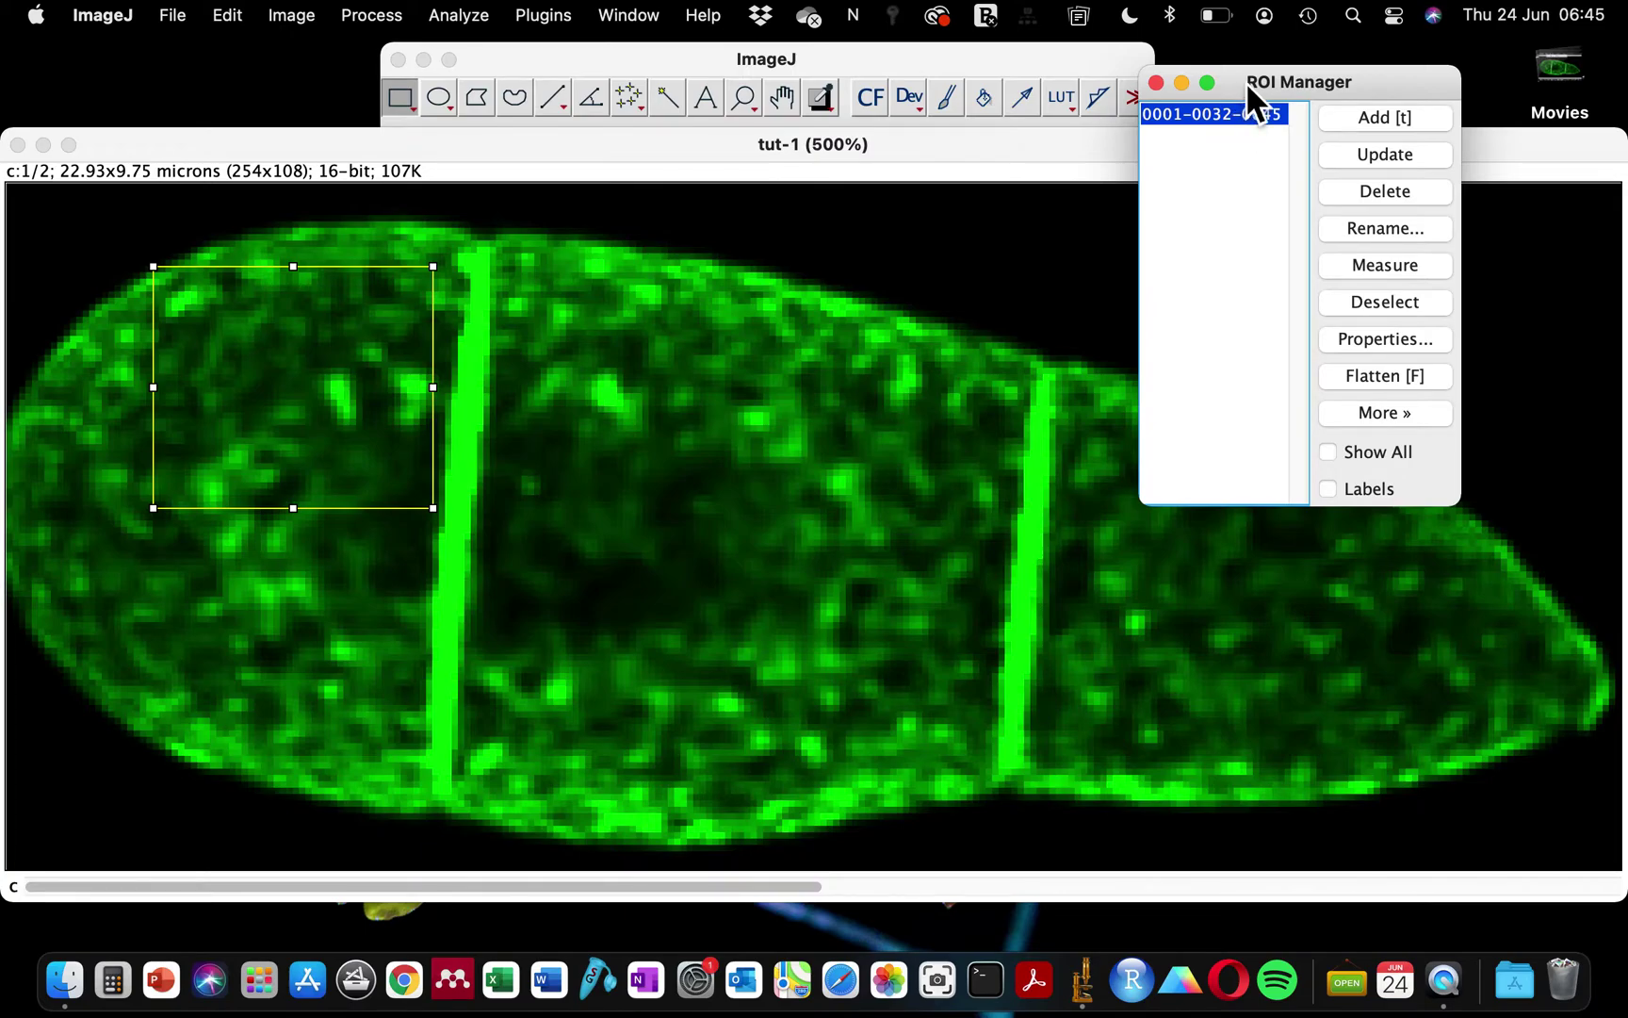
drag(1245, 81, 1393, 56)
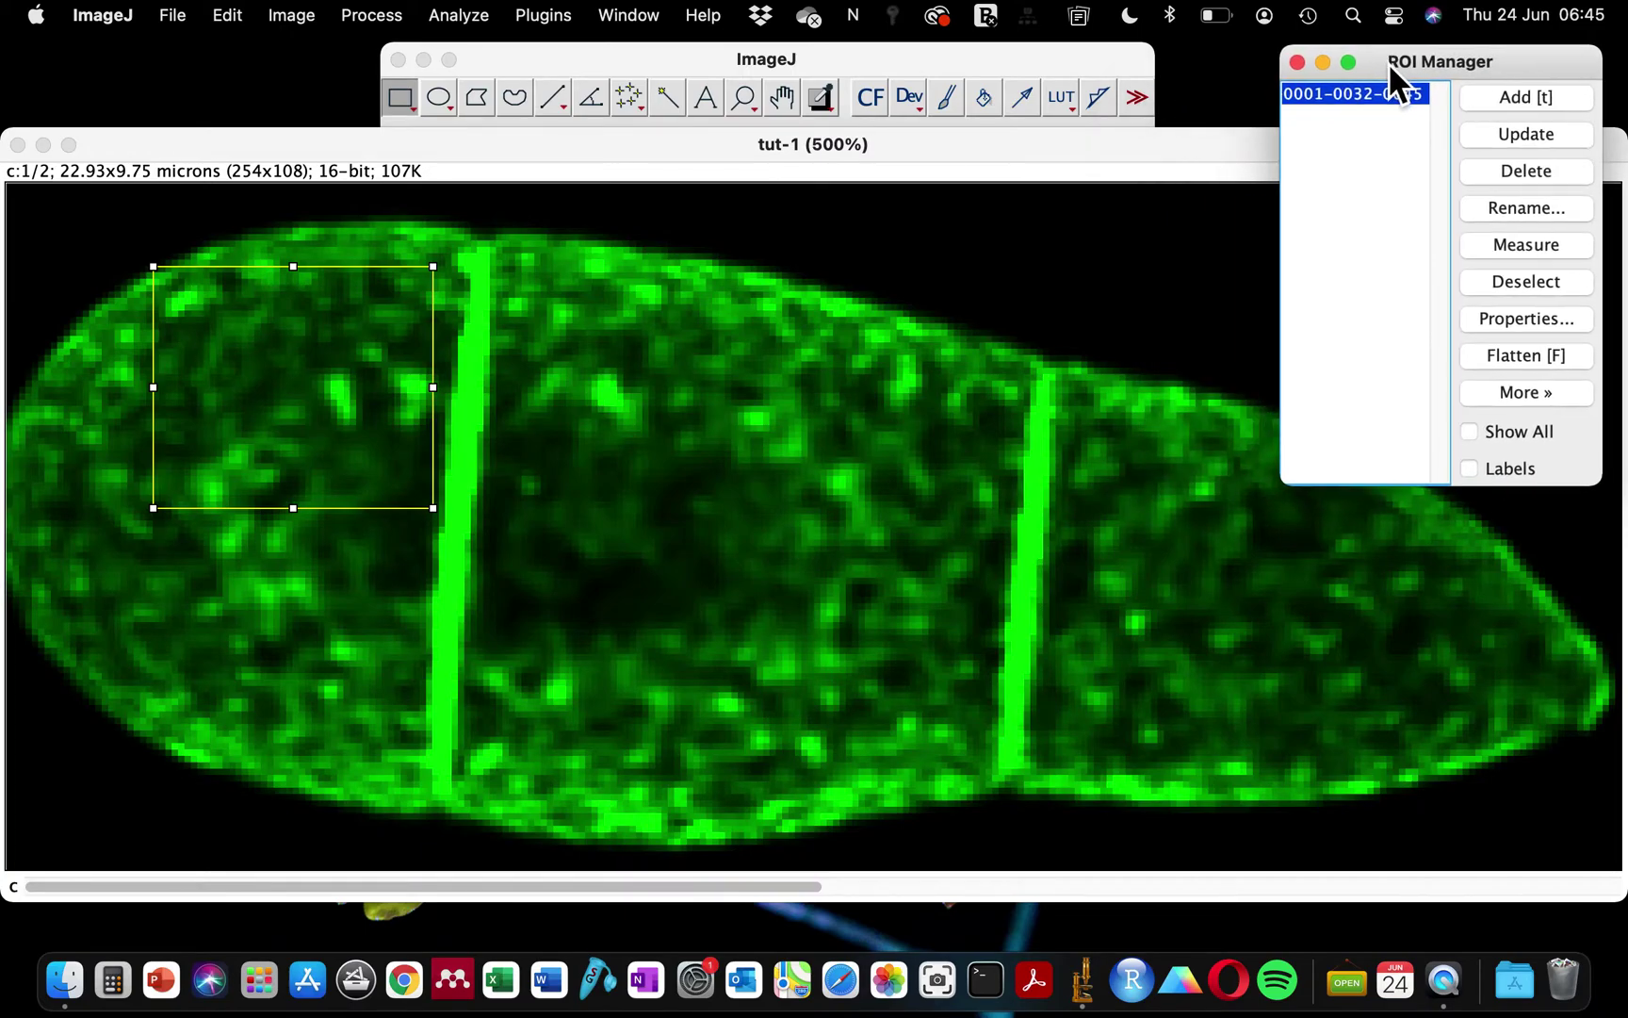
click(325, 137)
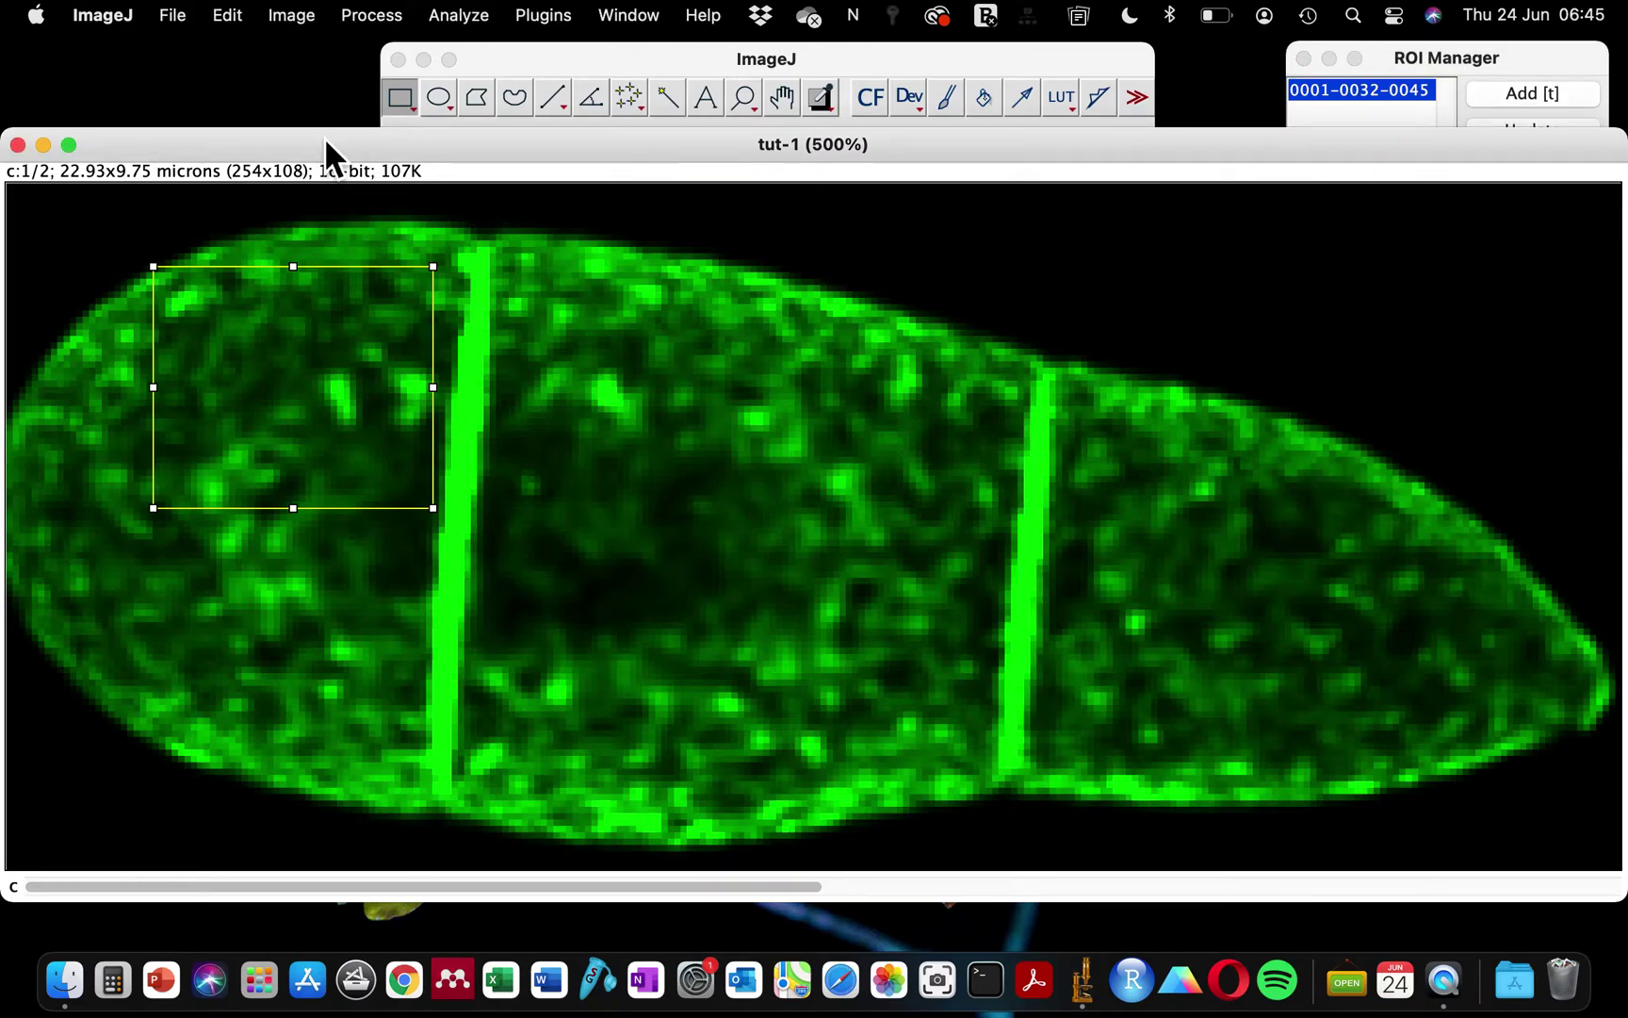
Apply measurement settings with Area, Mean gray value, Skewness, Display label and Add to overlay enabled, using 3 decimal places.
click(460, 15)
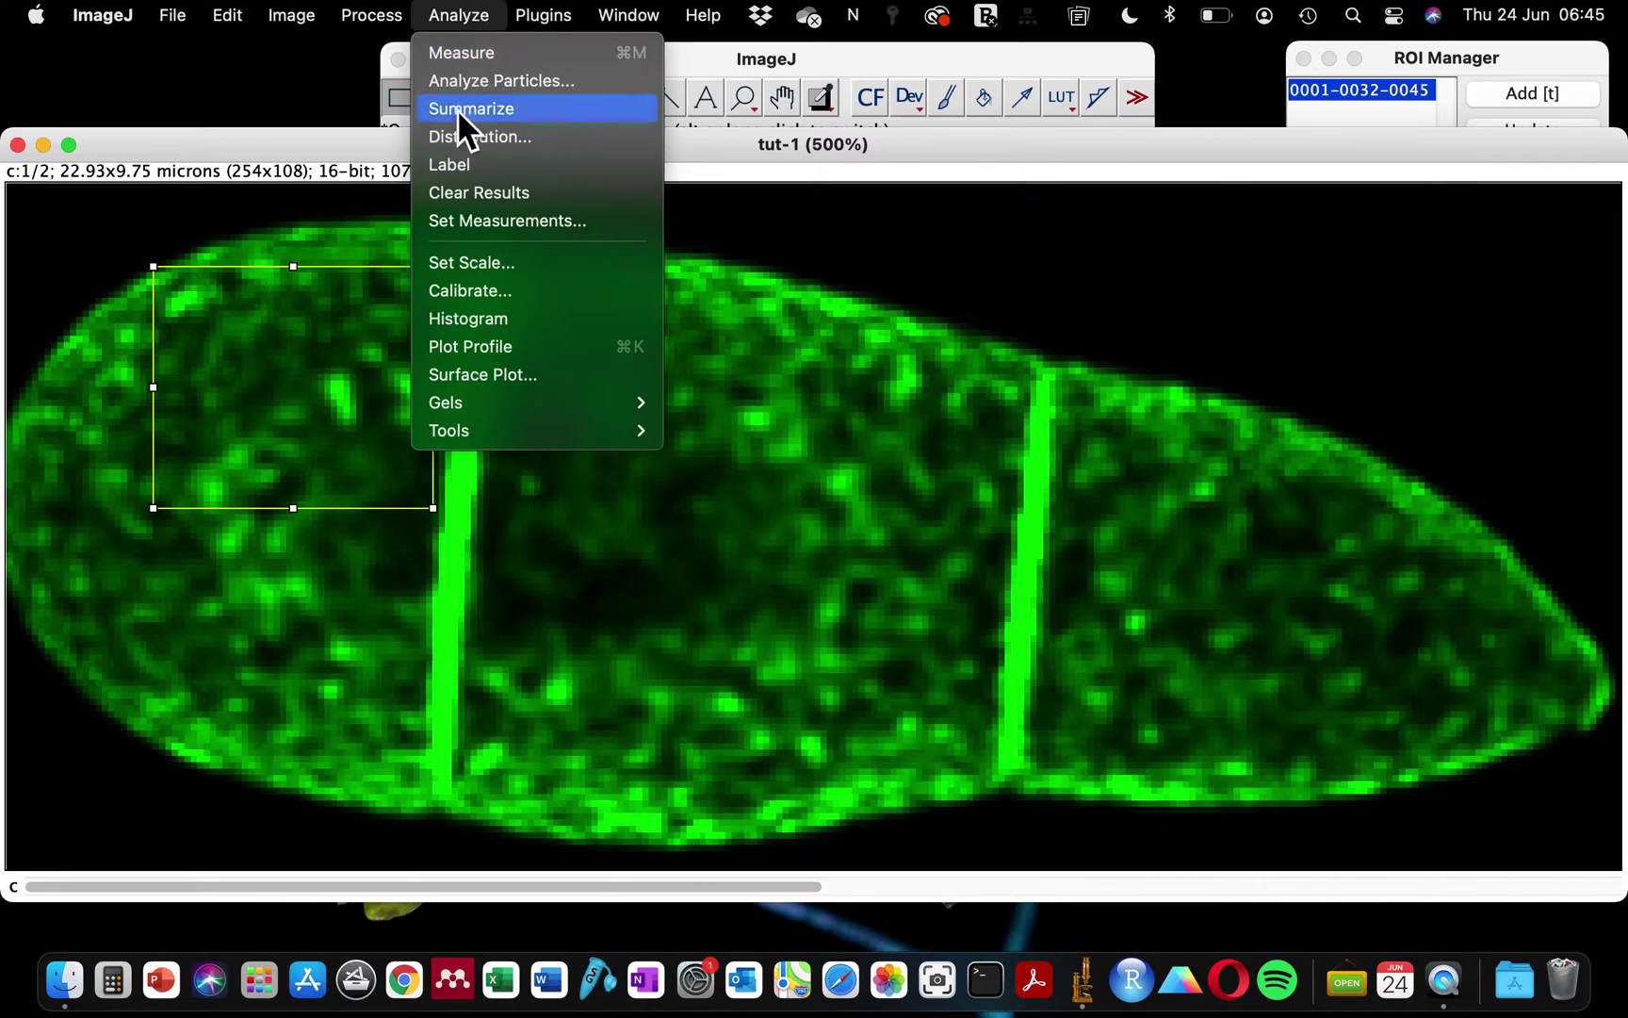
click(508, 231)
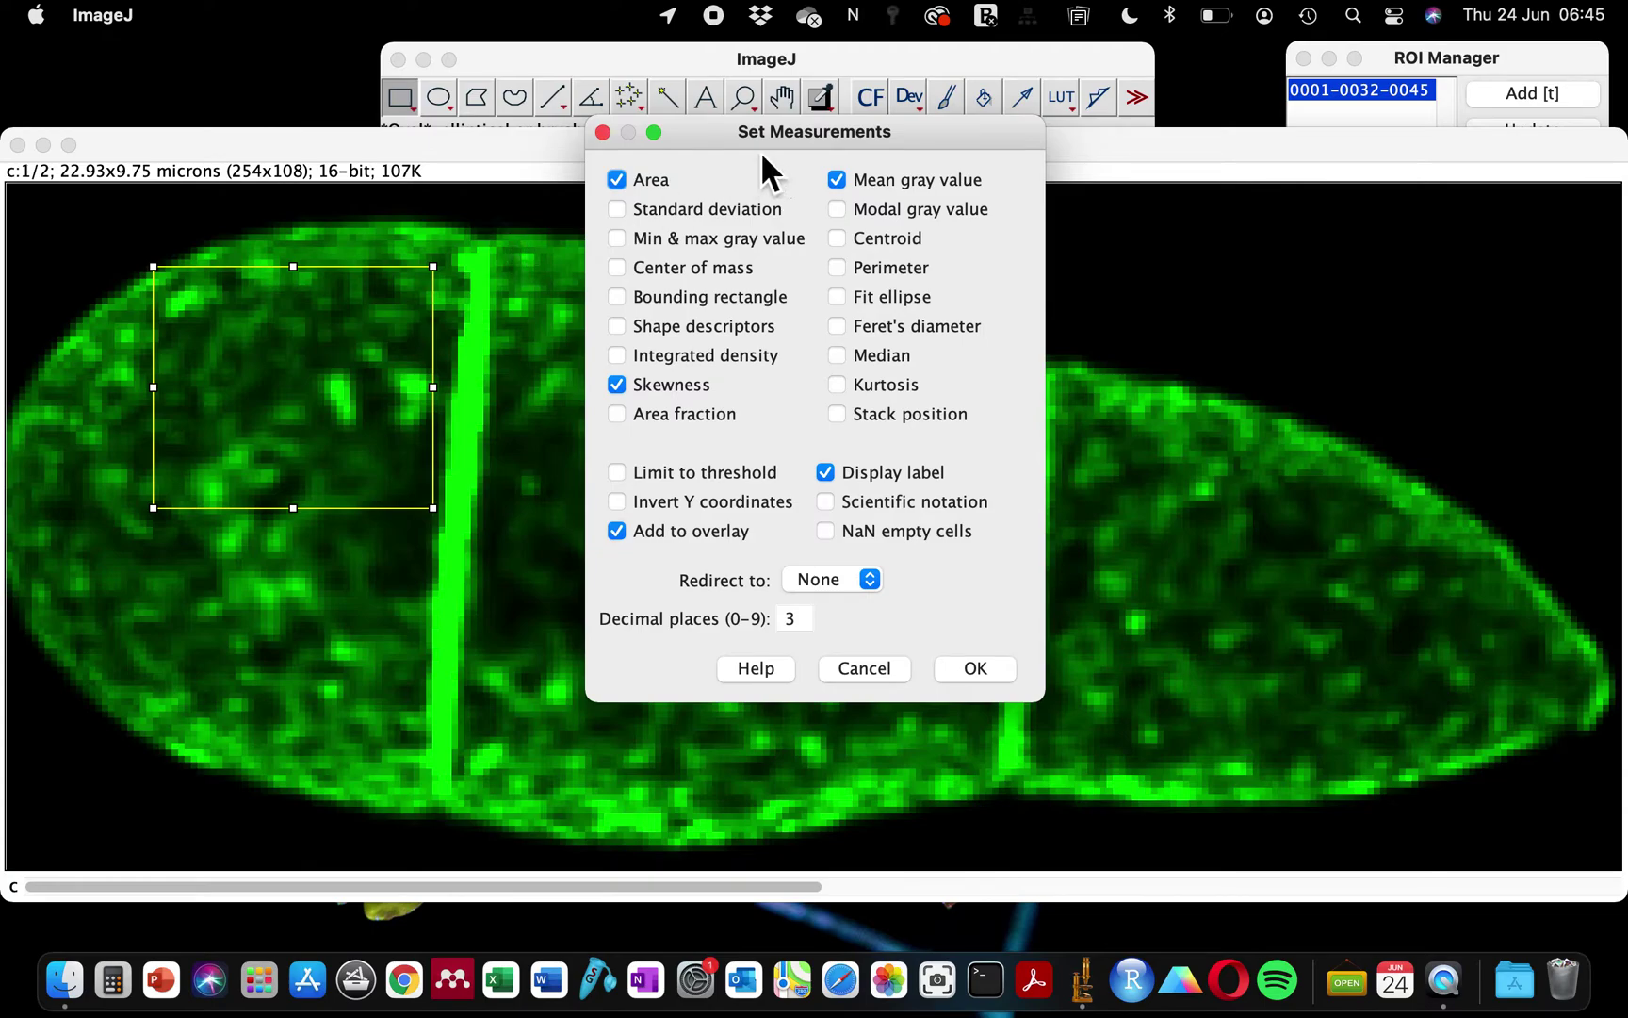
click(656, 133)
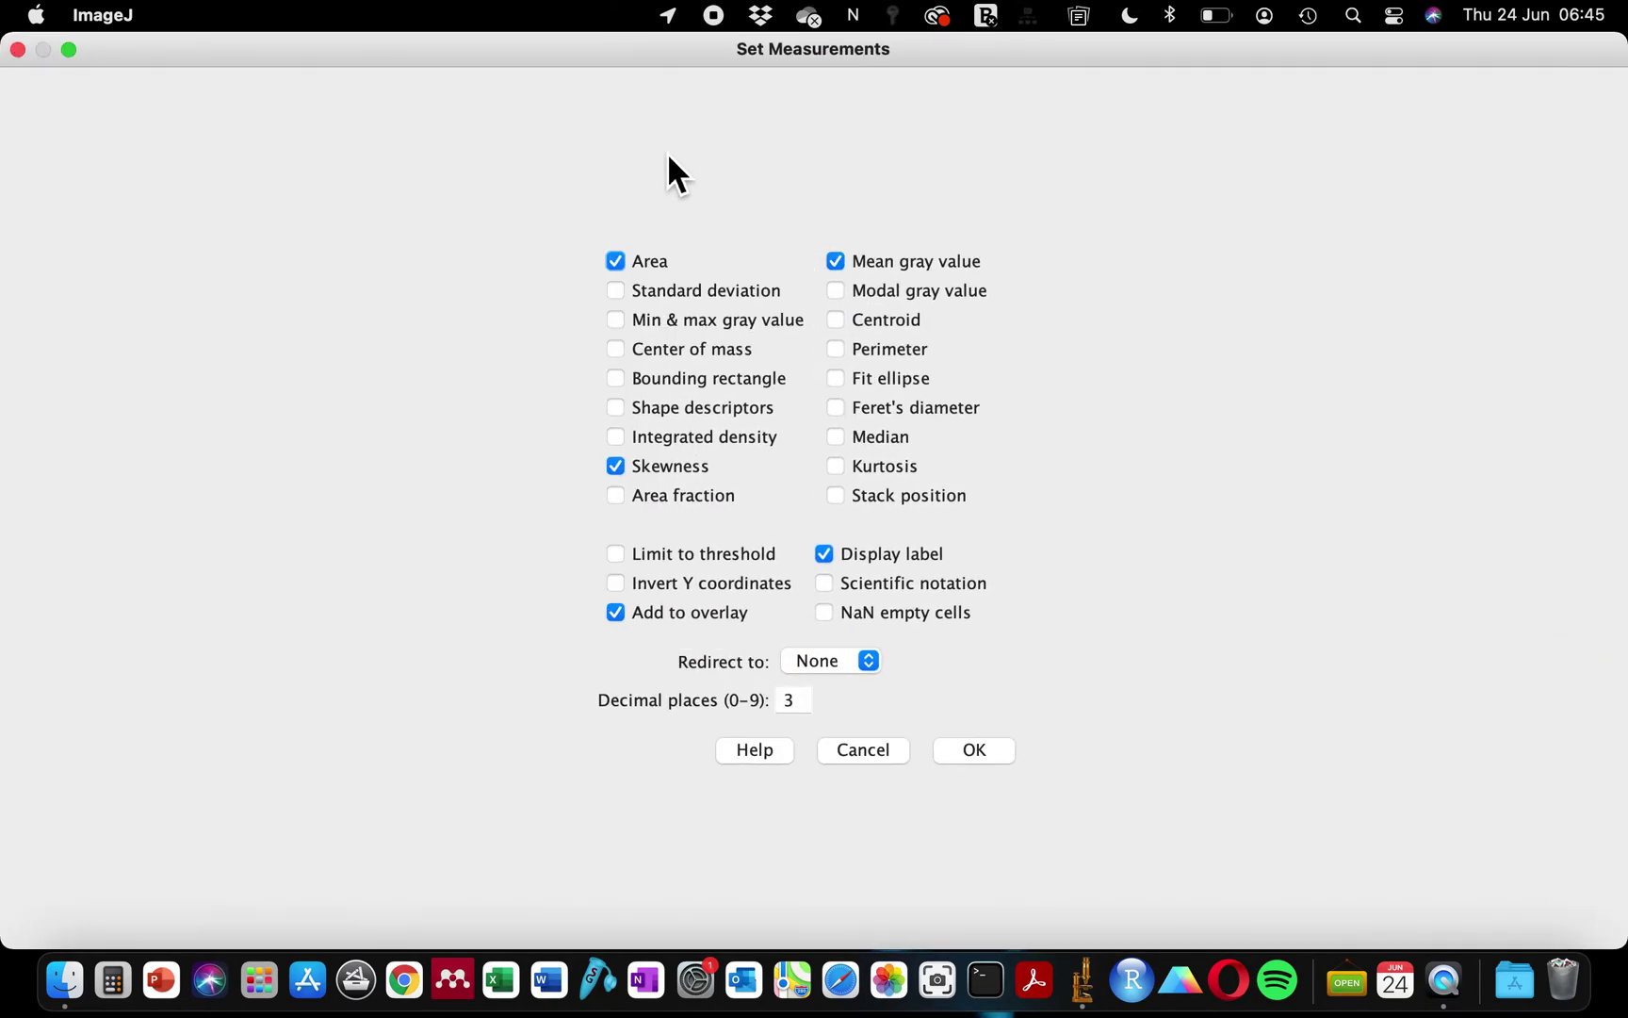
click(68, 49)
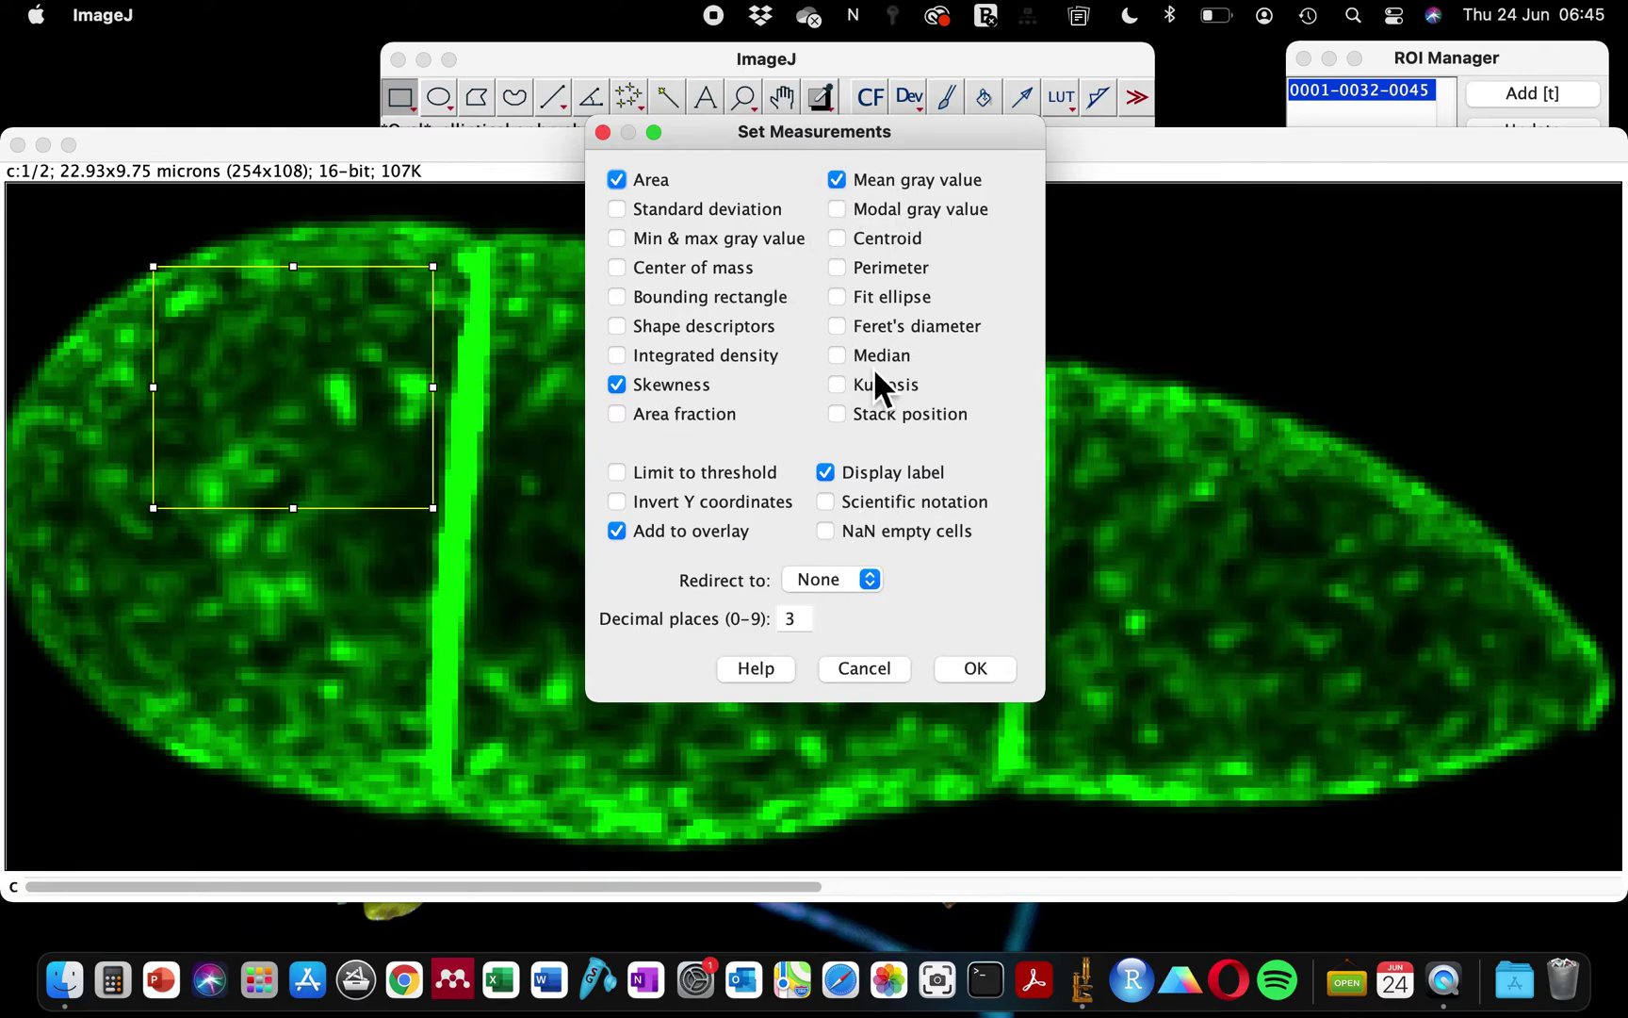
drag(767, 137, 813, 138)
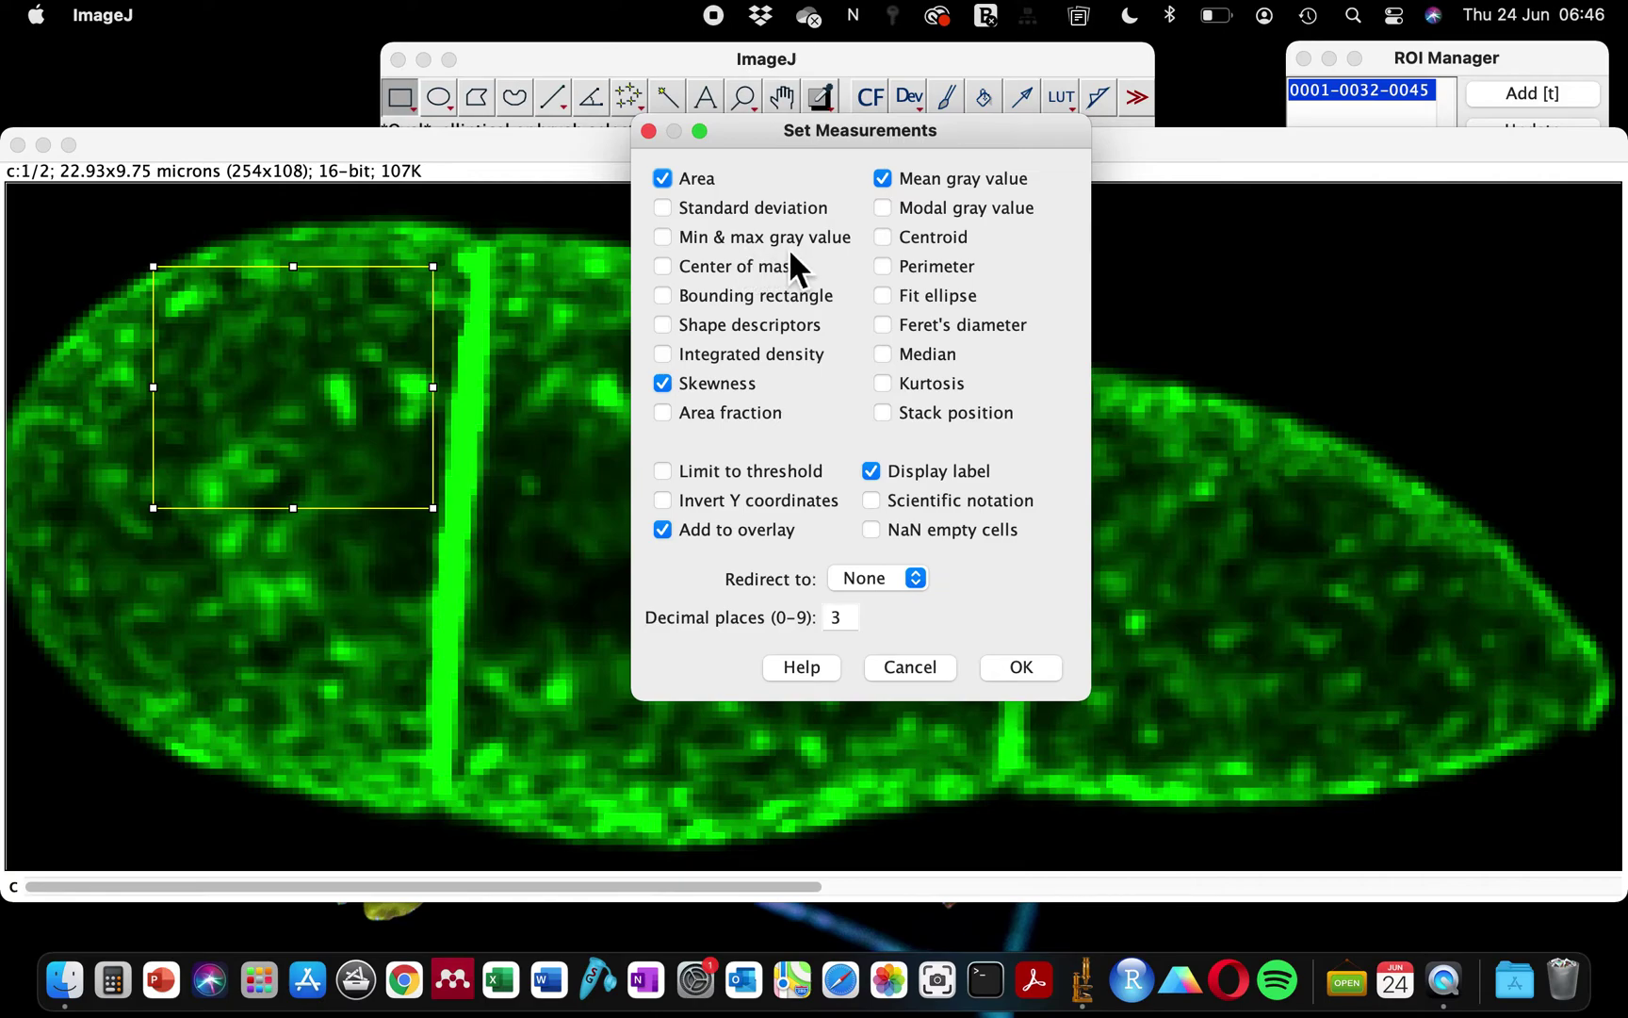
click(665, 241)
click(1020, 666)
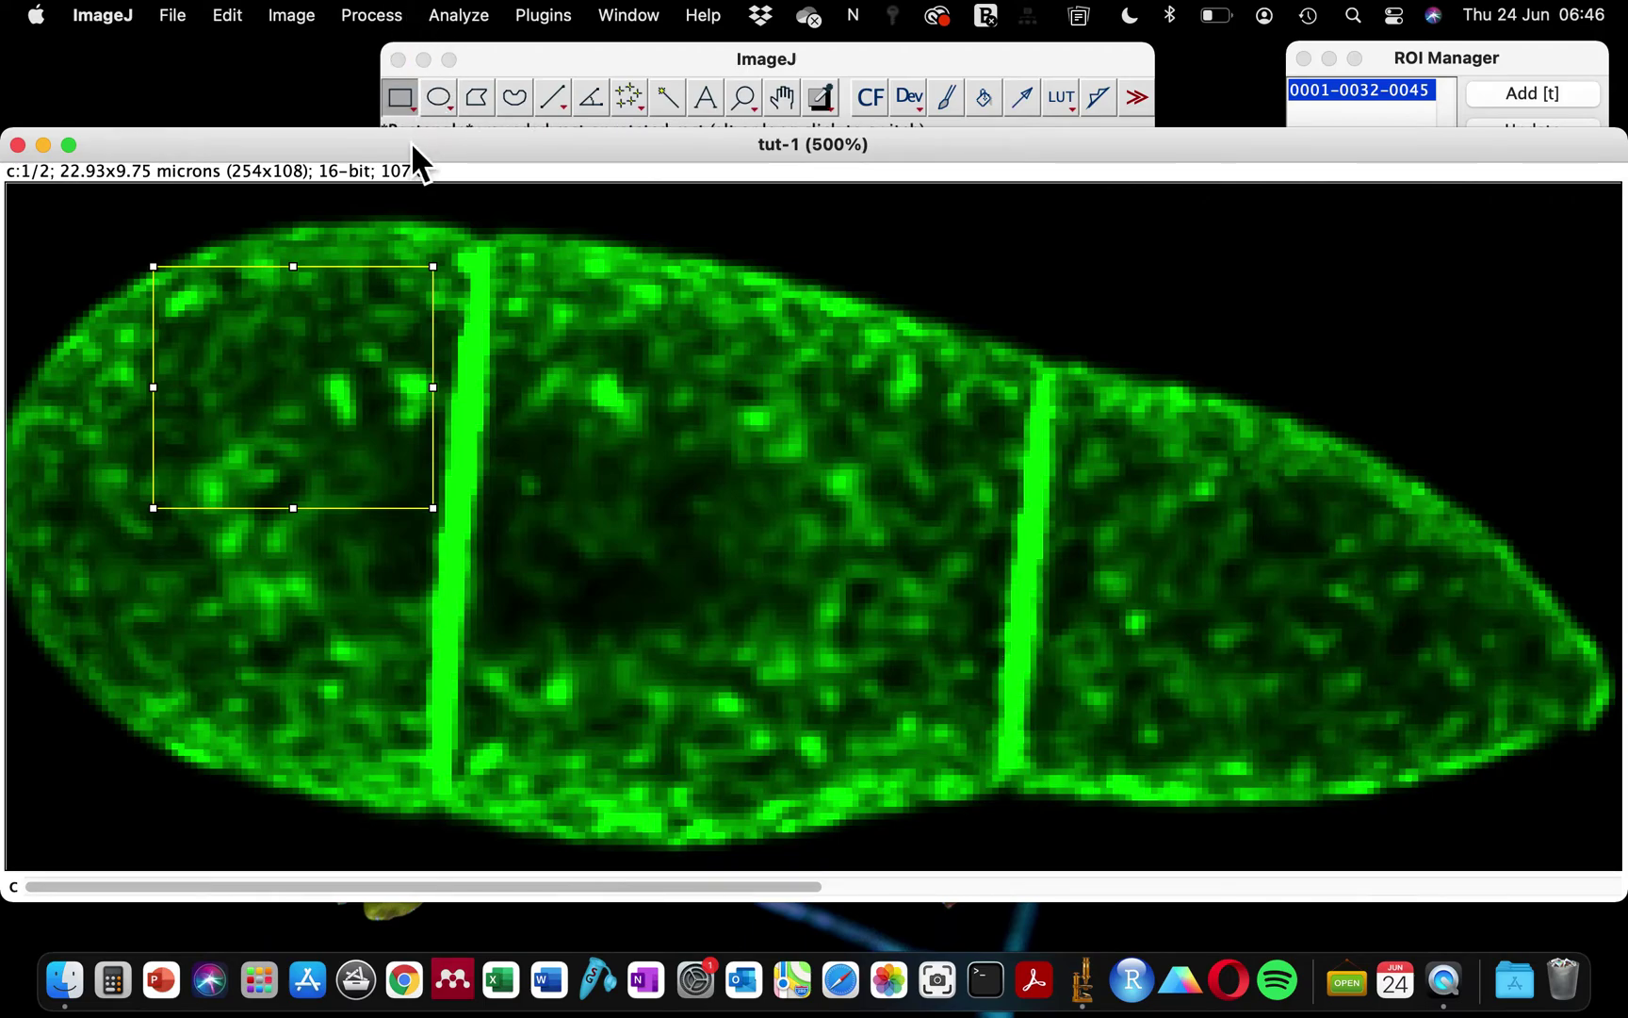
Measure the left cell's rectangular region, and repeat the measurement for the same region.
click(465, 15)
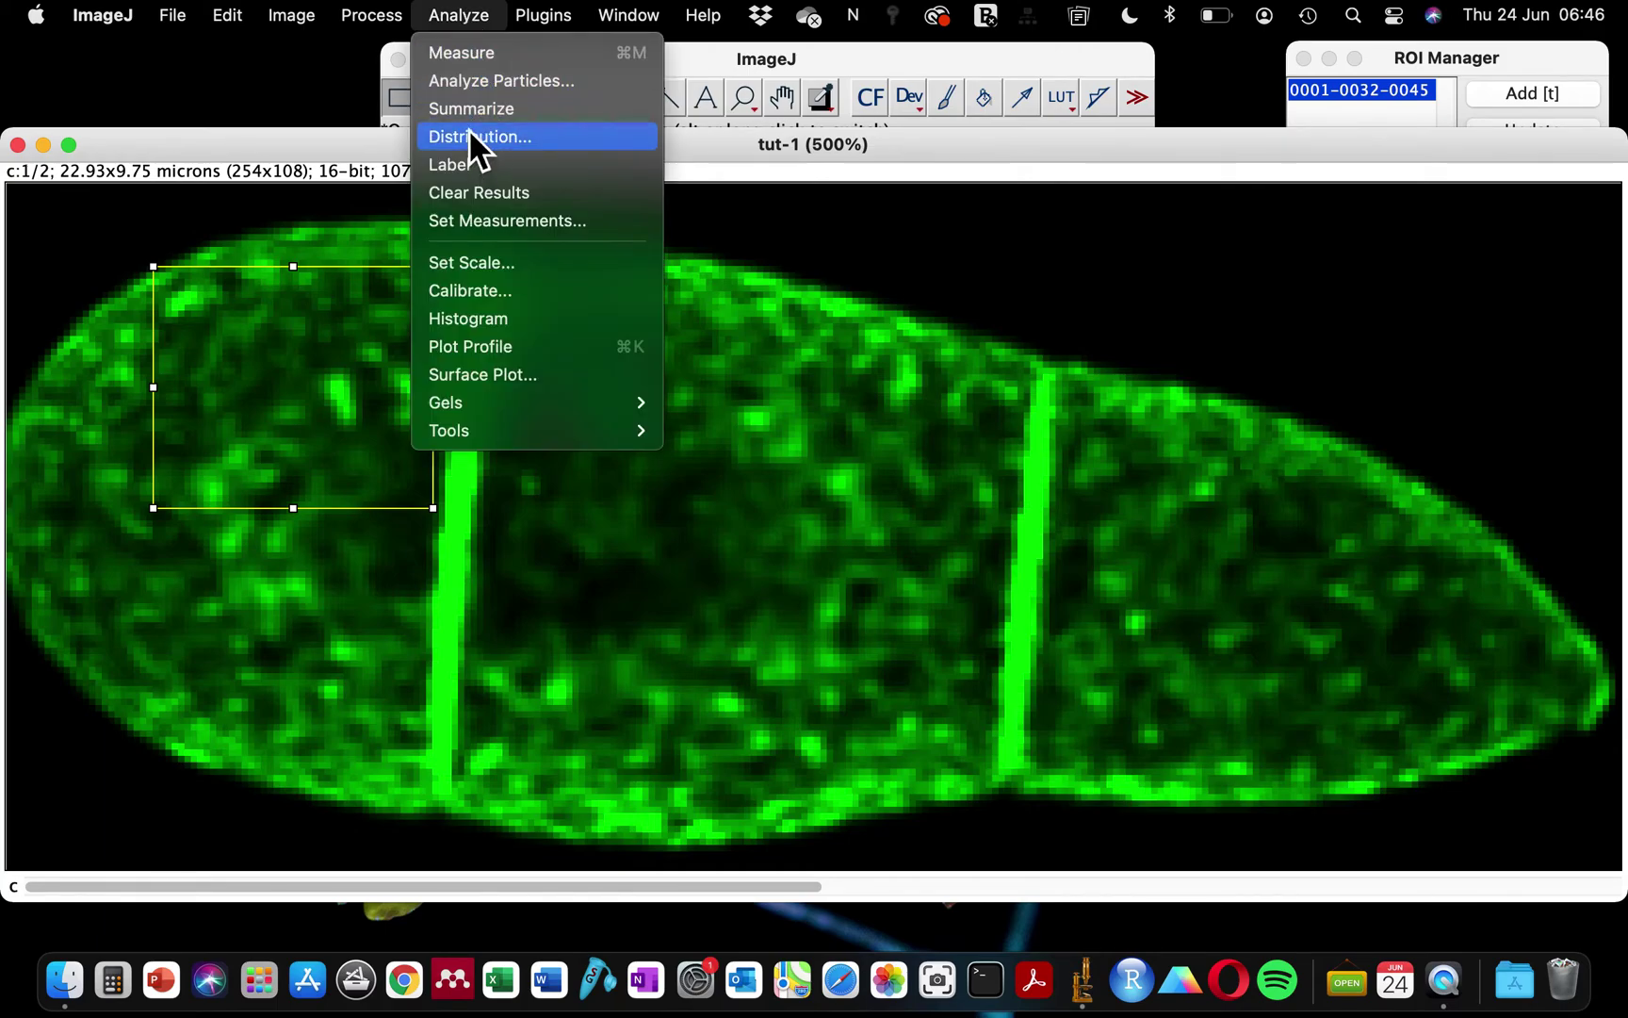
click(466, 62)
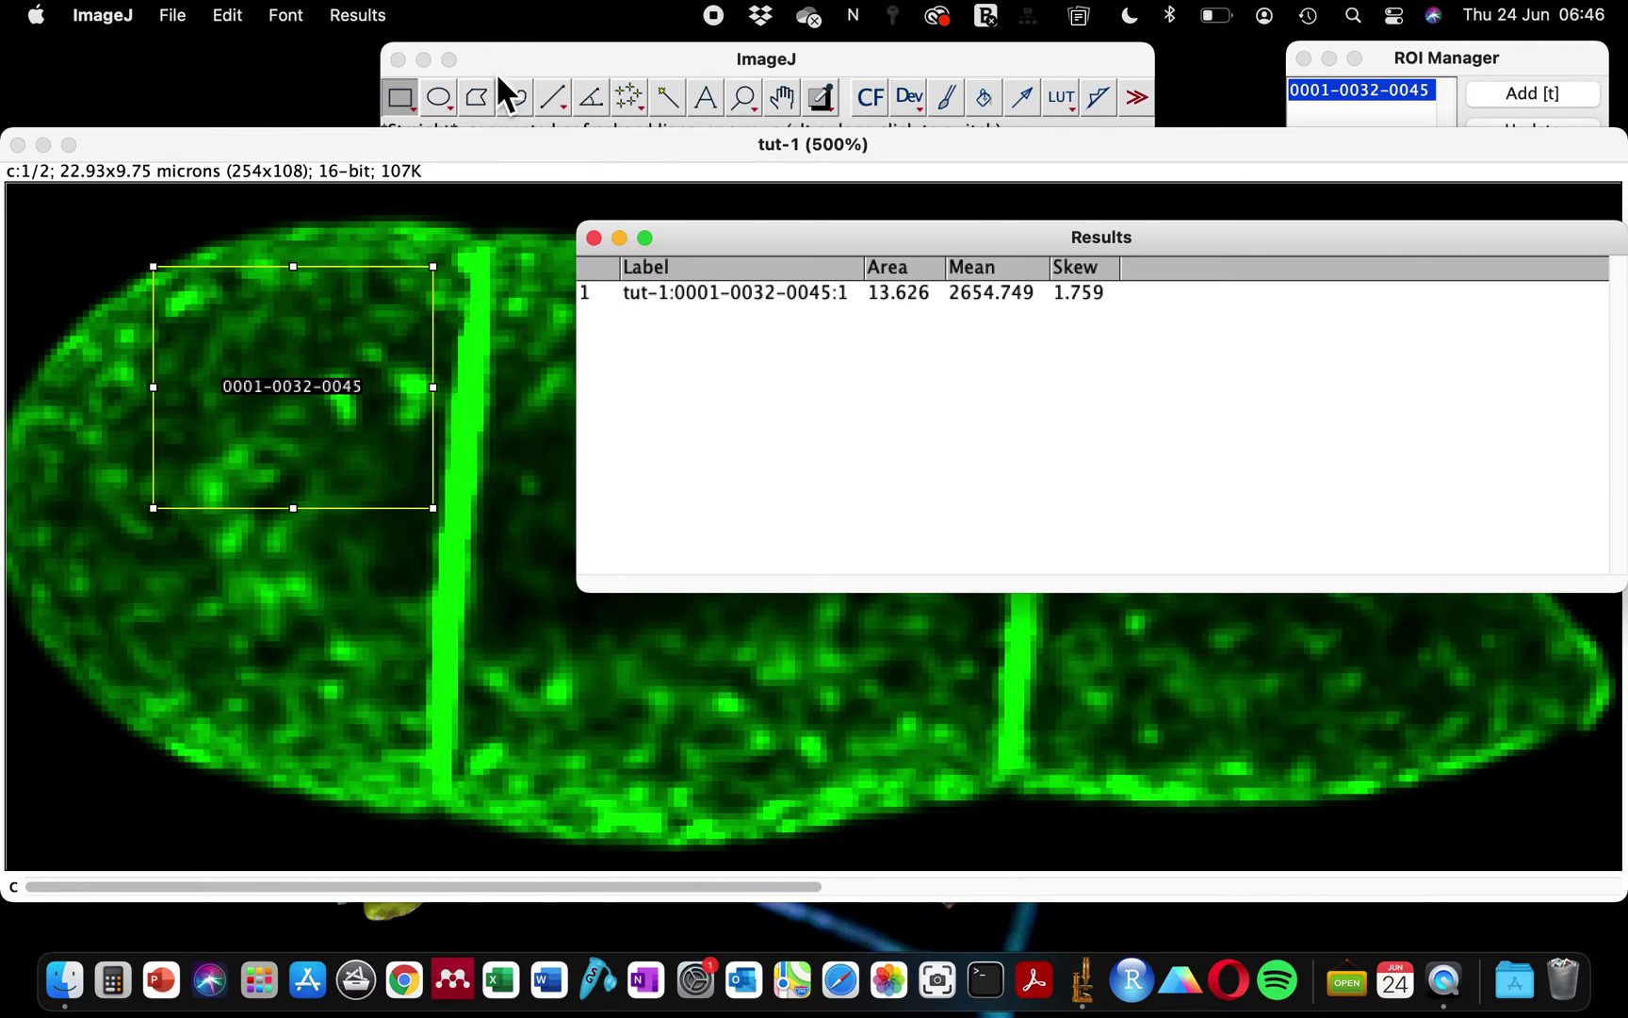
click(376, 147)
click(534, 15)
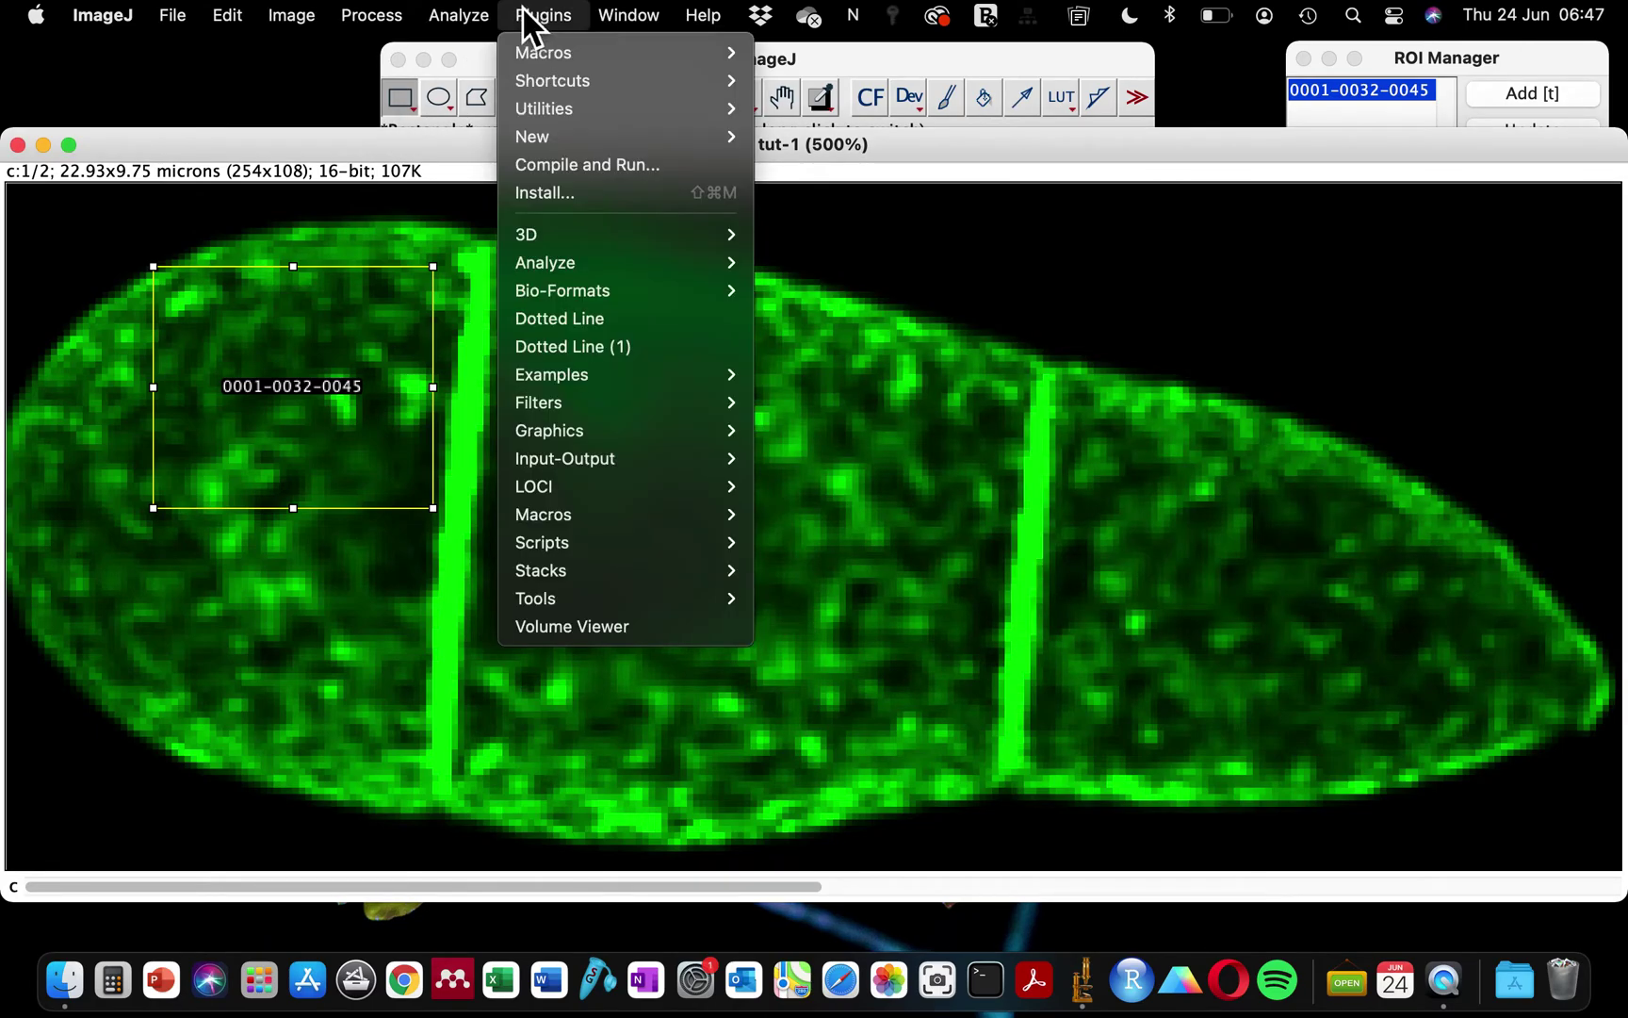
mouse_move(459, 15)
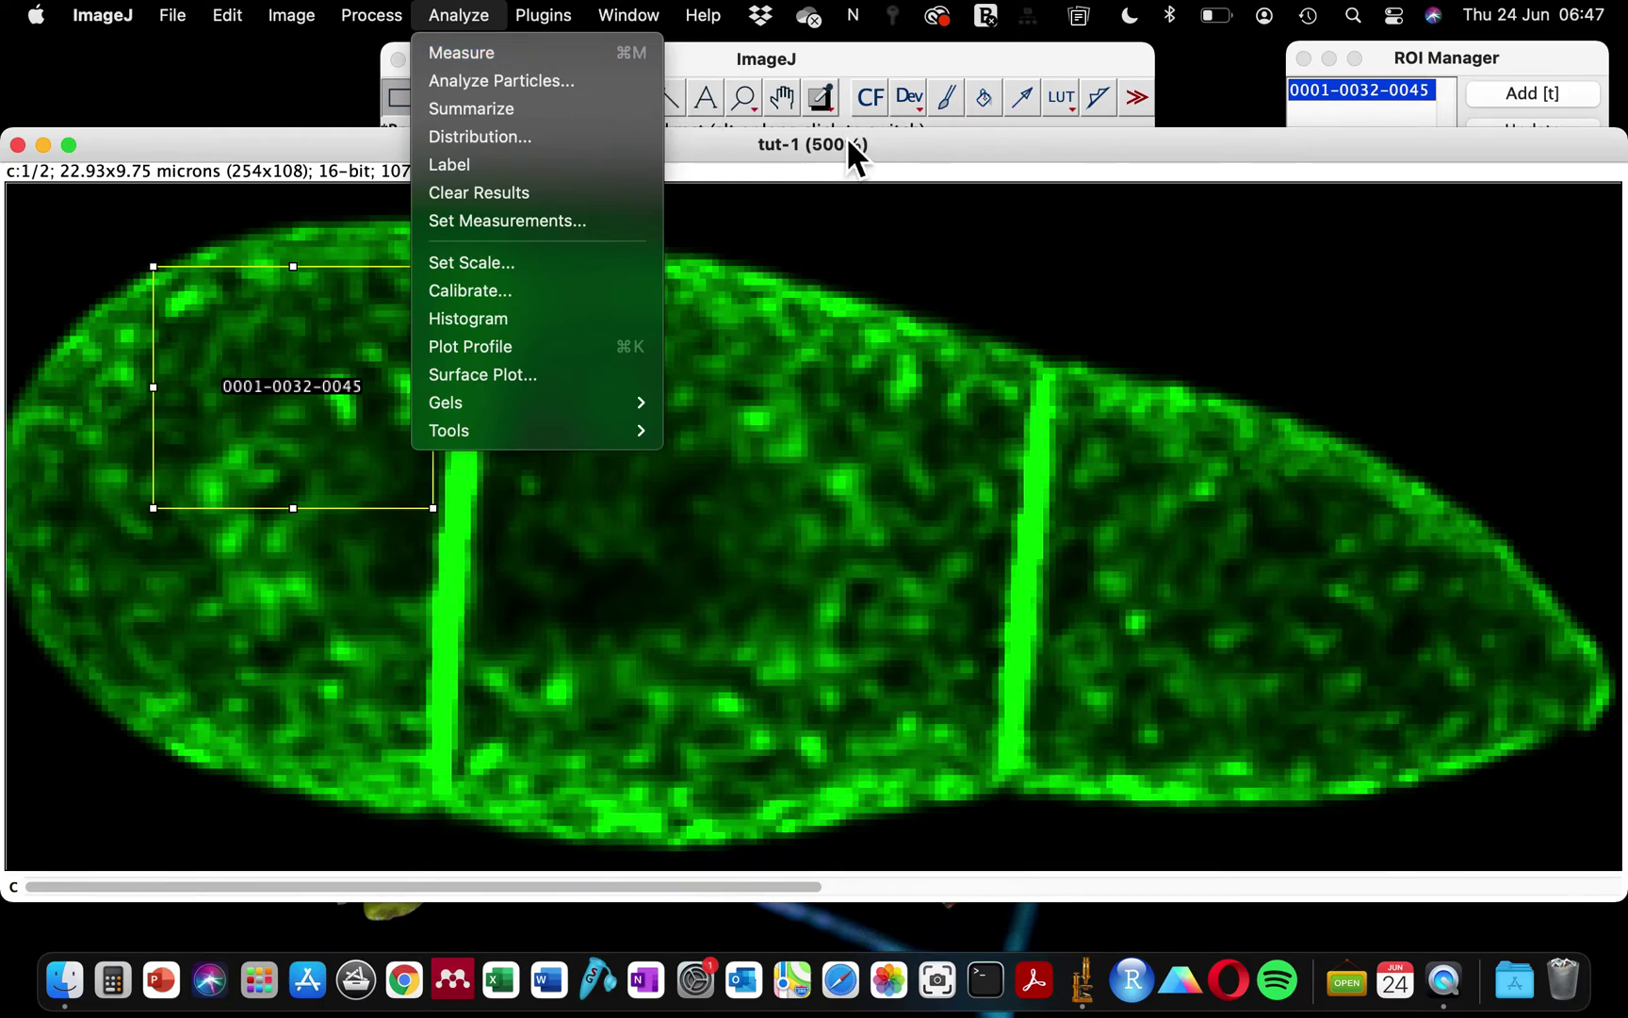
click(492, 55)
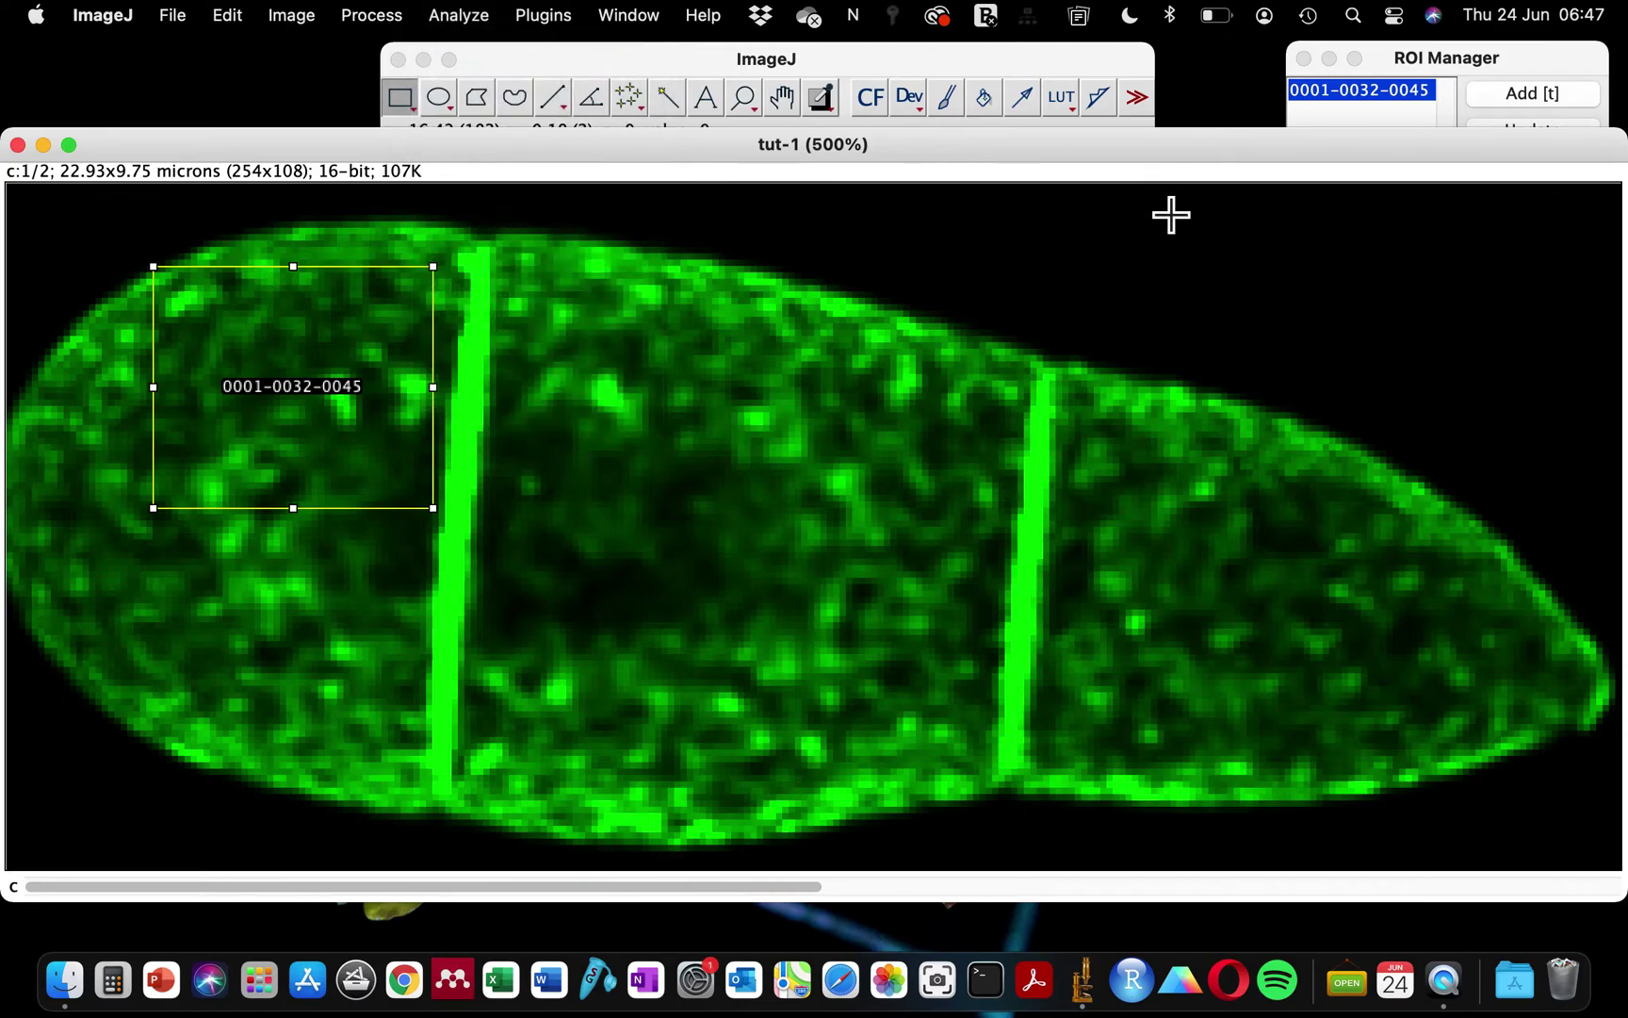
Examine the area, mean and skew values in the Results table, and minimize the table to uncover the image.
mouse_move(1109, 156)
mouse_down()
mouse_move(993, 212)
mouse_move(1167, 268)
mouse_move(1140, 160)
mouse_up()
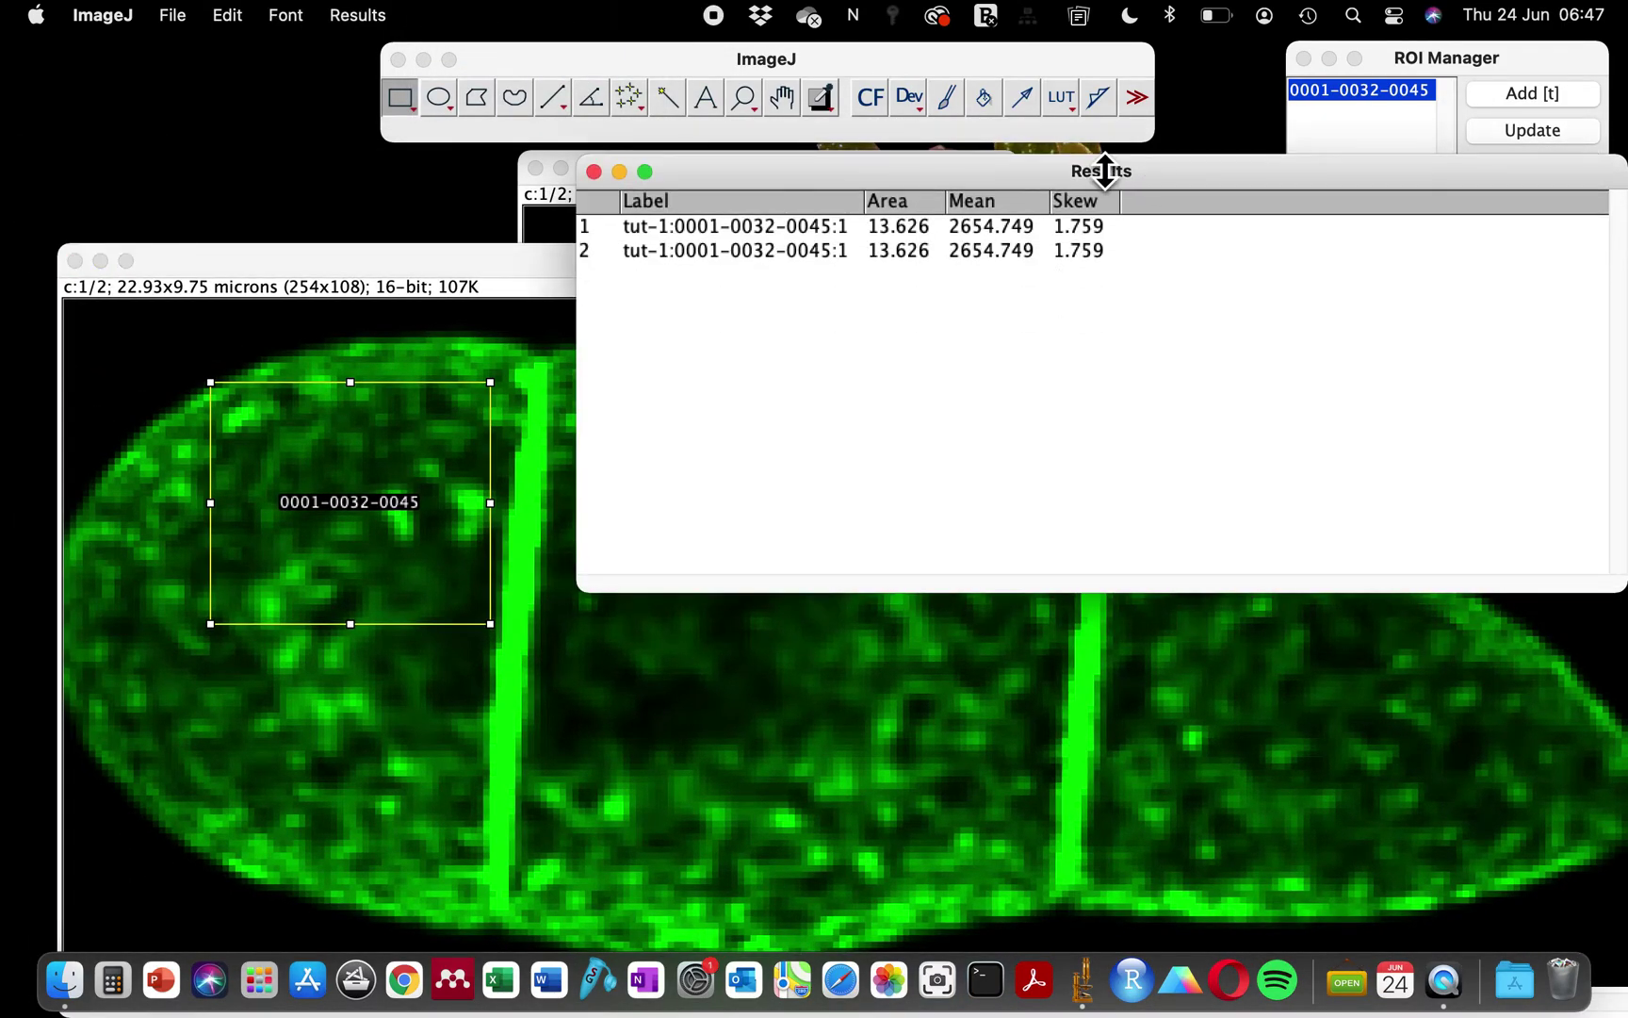
click(649, 172)
click(71, 52)
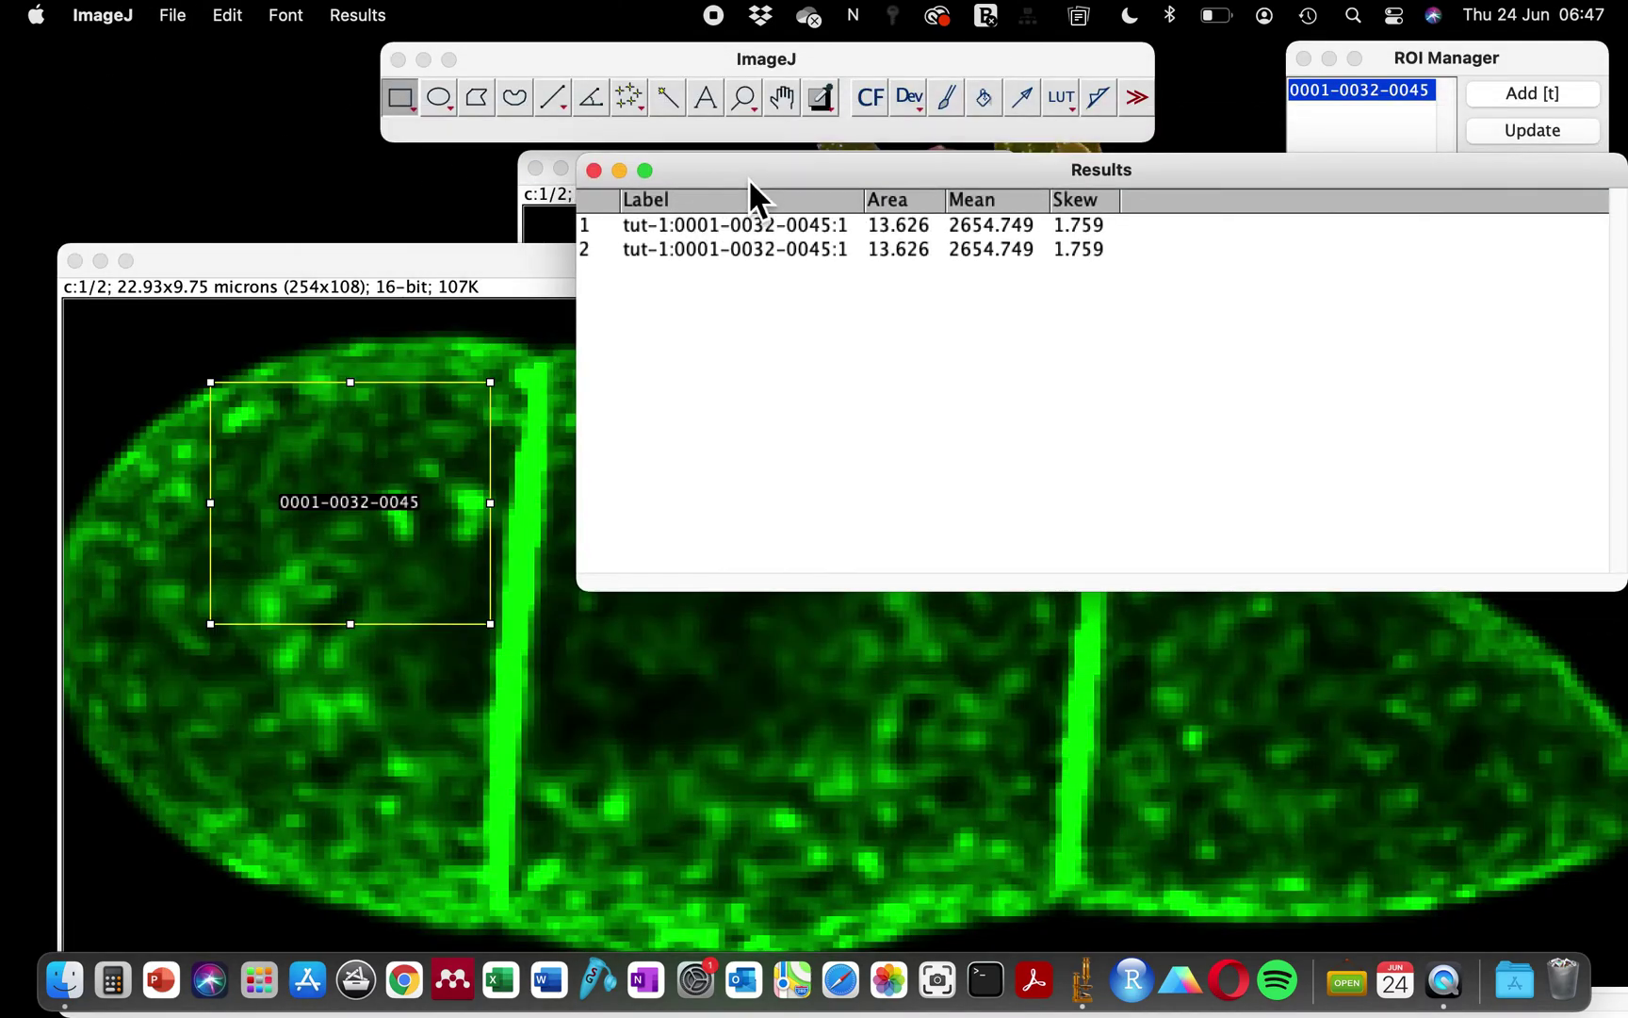
drag(749, 178, 625, 254)
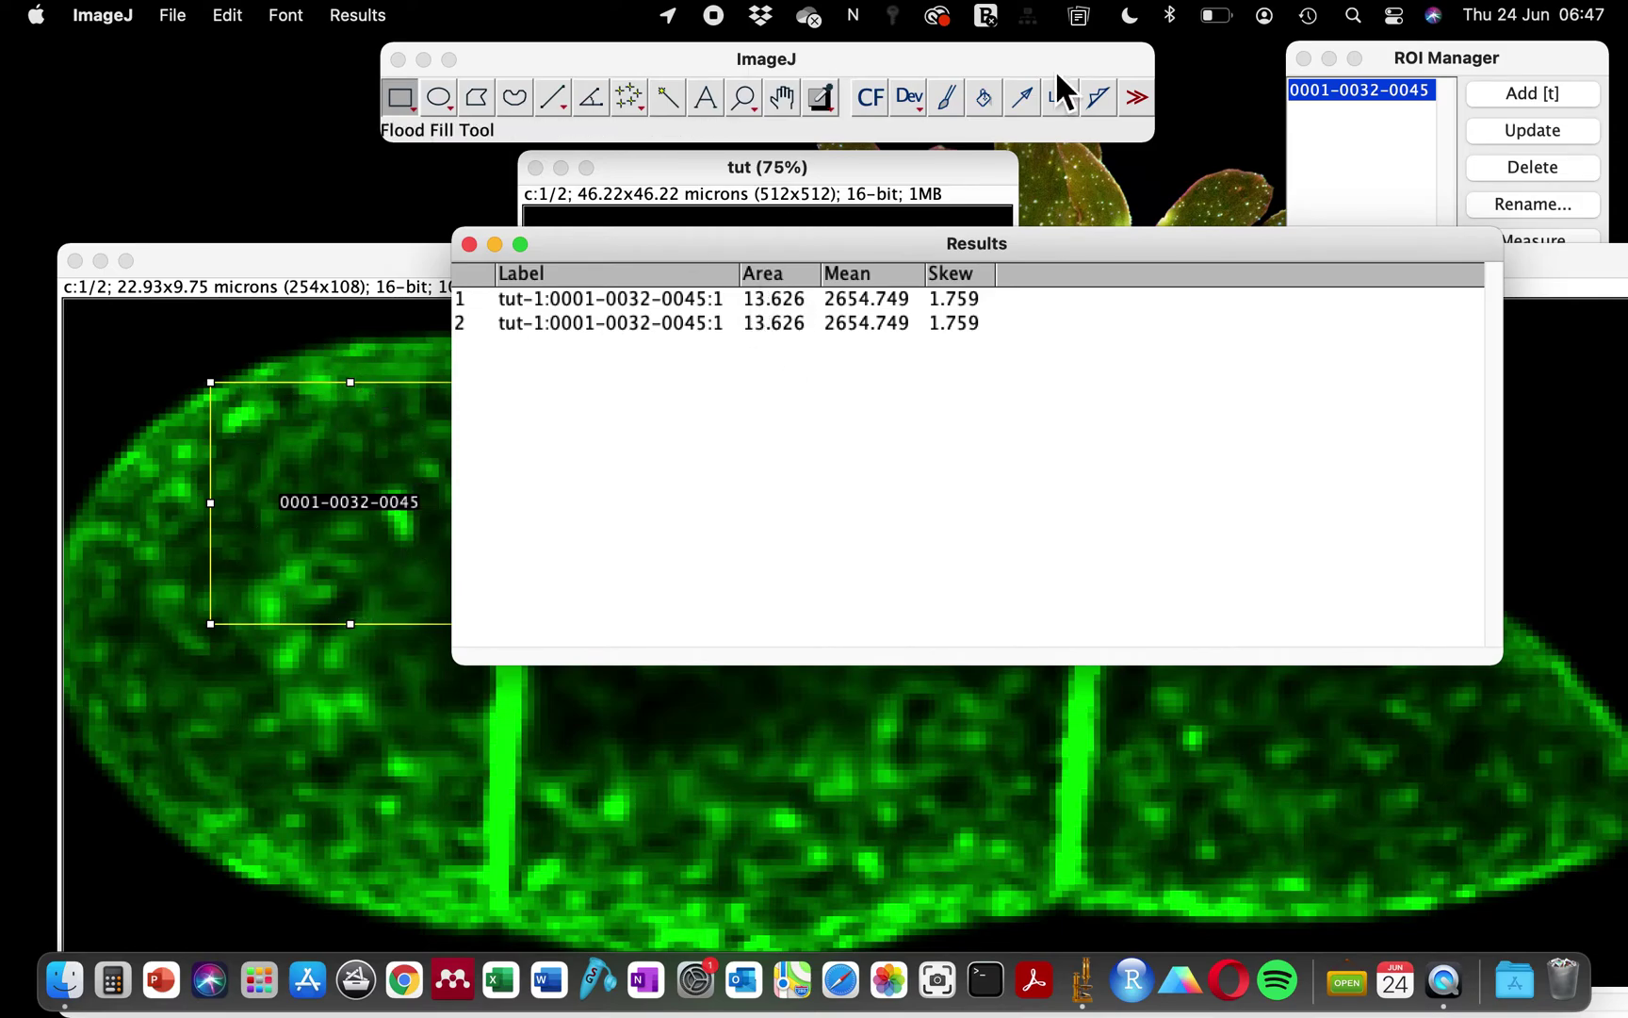
drag(869, 250, 865, 304)
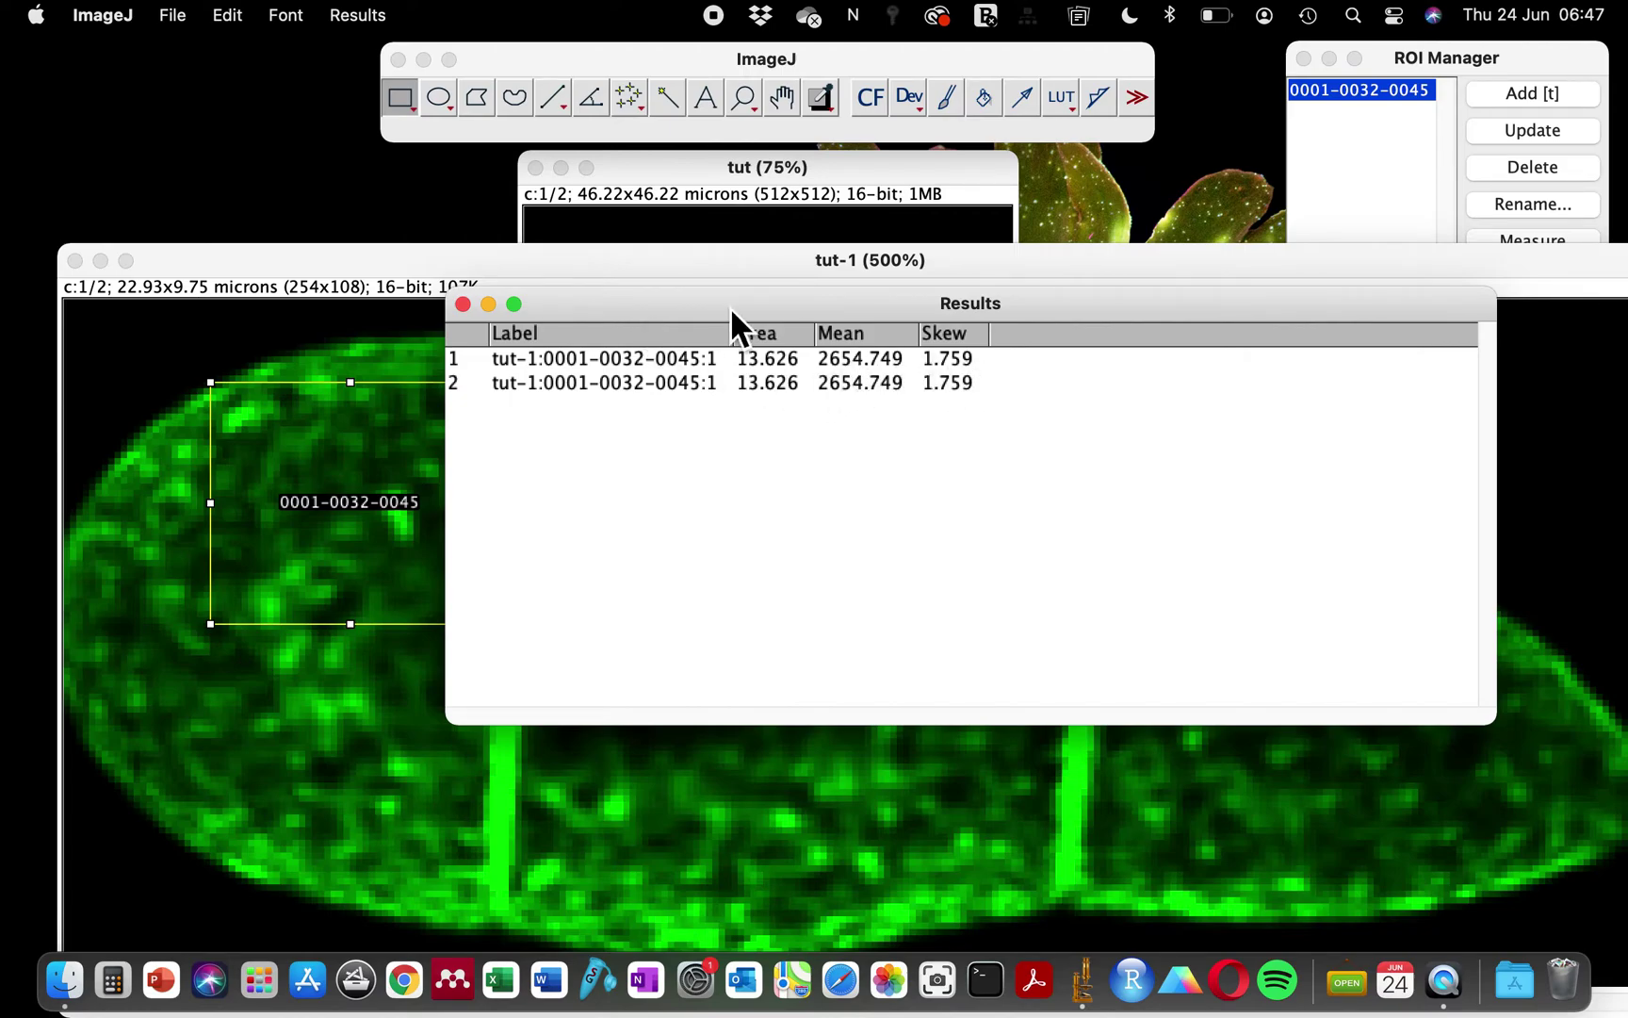
drag(610, 310, 857, 250)
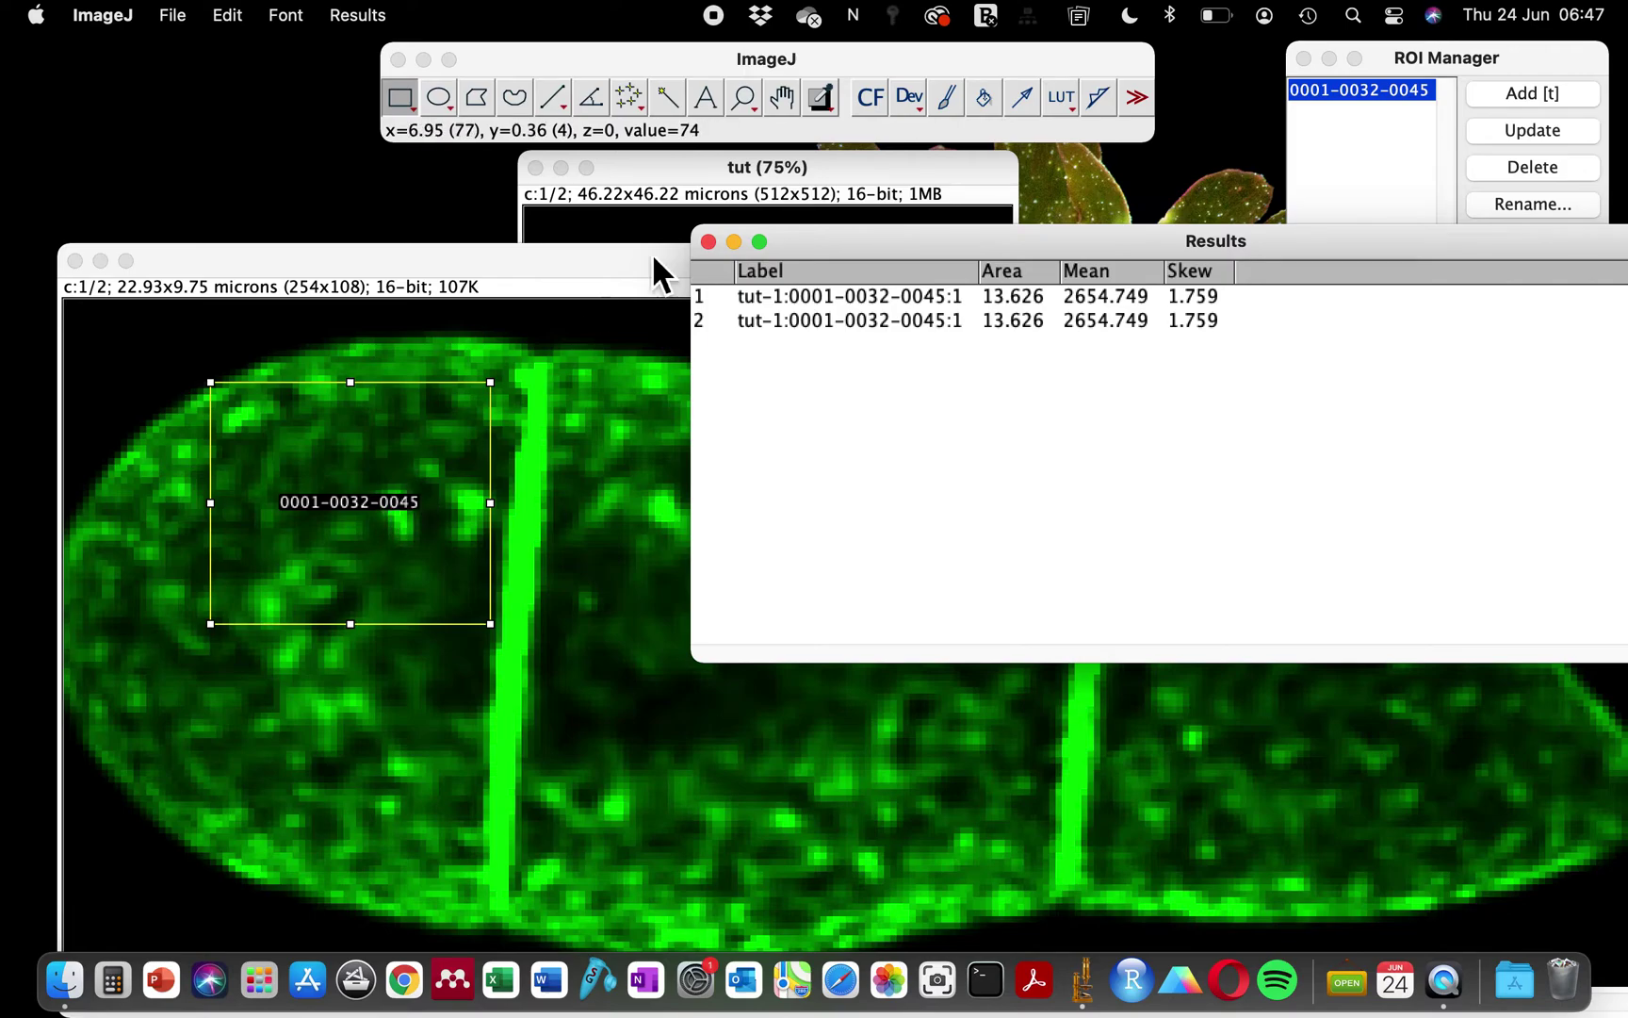
click(734, 242)
Reposition the same rectangle in the middle and right cells, adding each position to the ROI Manager.
drag(363, 487, 1249, 694)
key(t)
key(t)
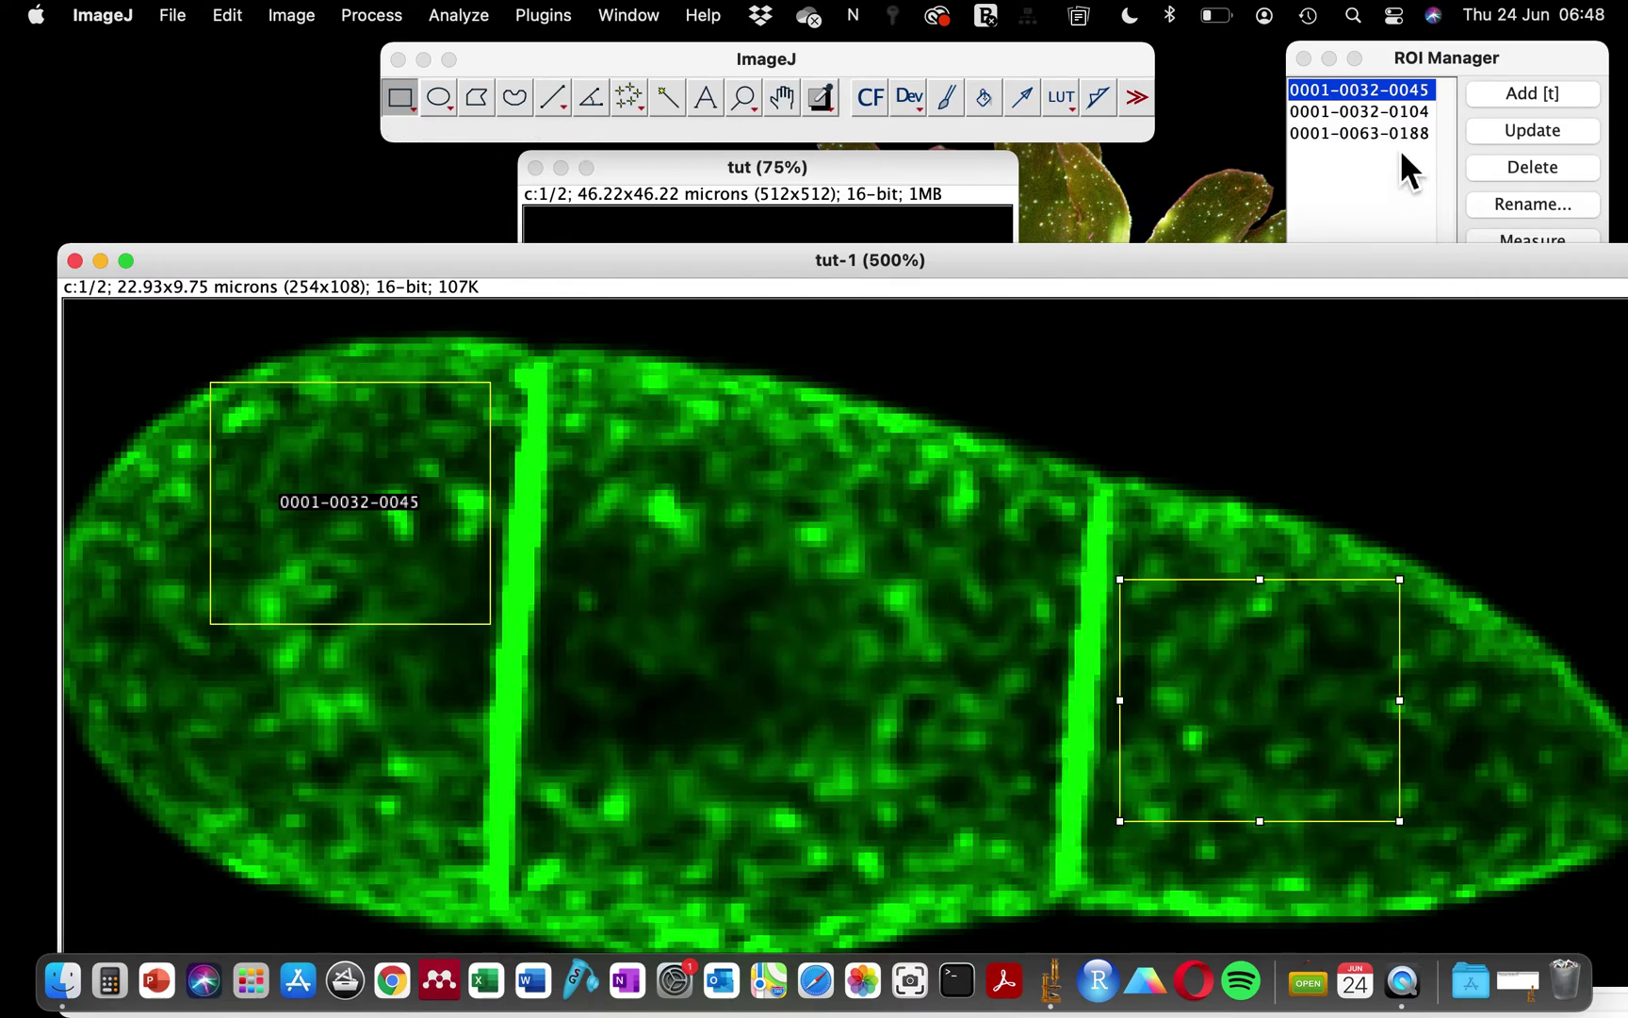
Show all stored regions on tut-1 and run a measurement on the image.
click(1408, 55)
click(1476, 429)
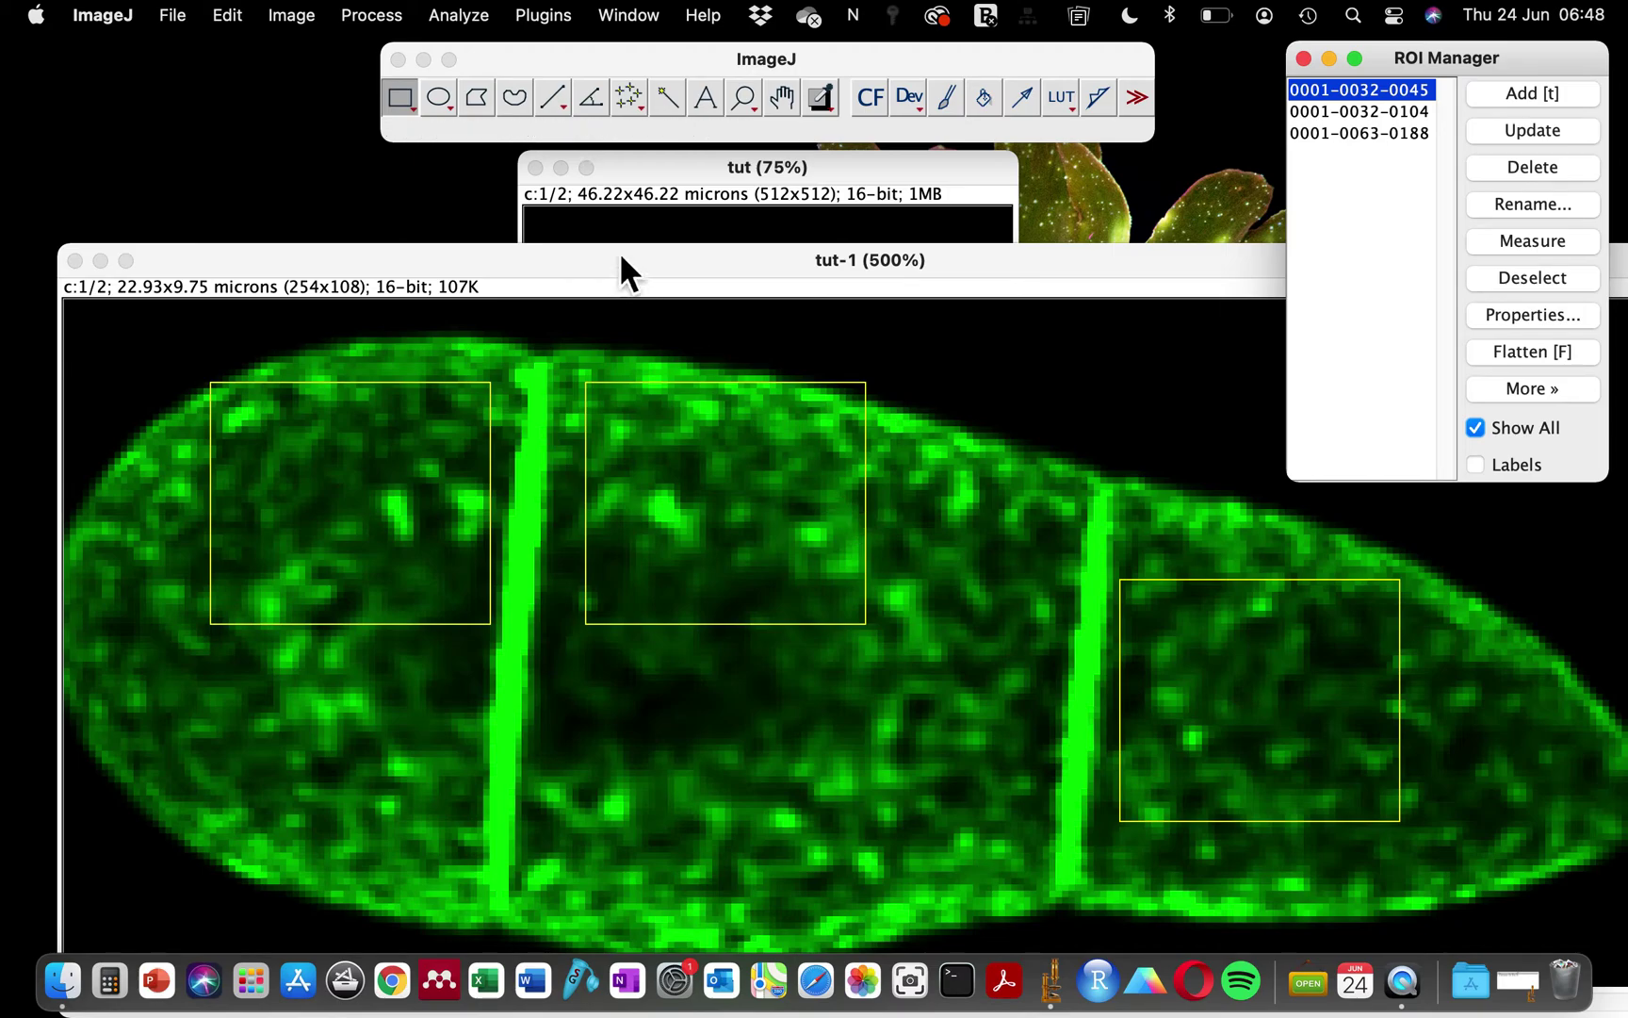
click(458, 23)
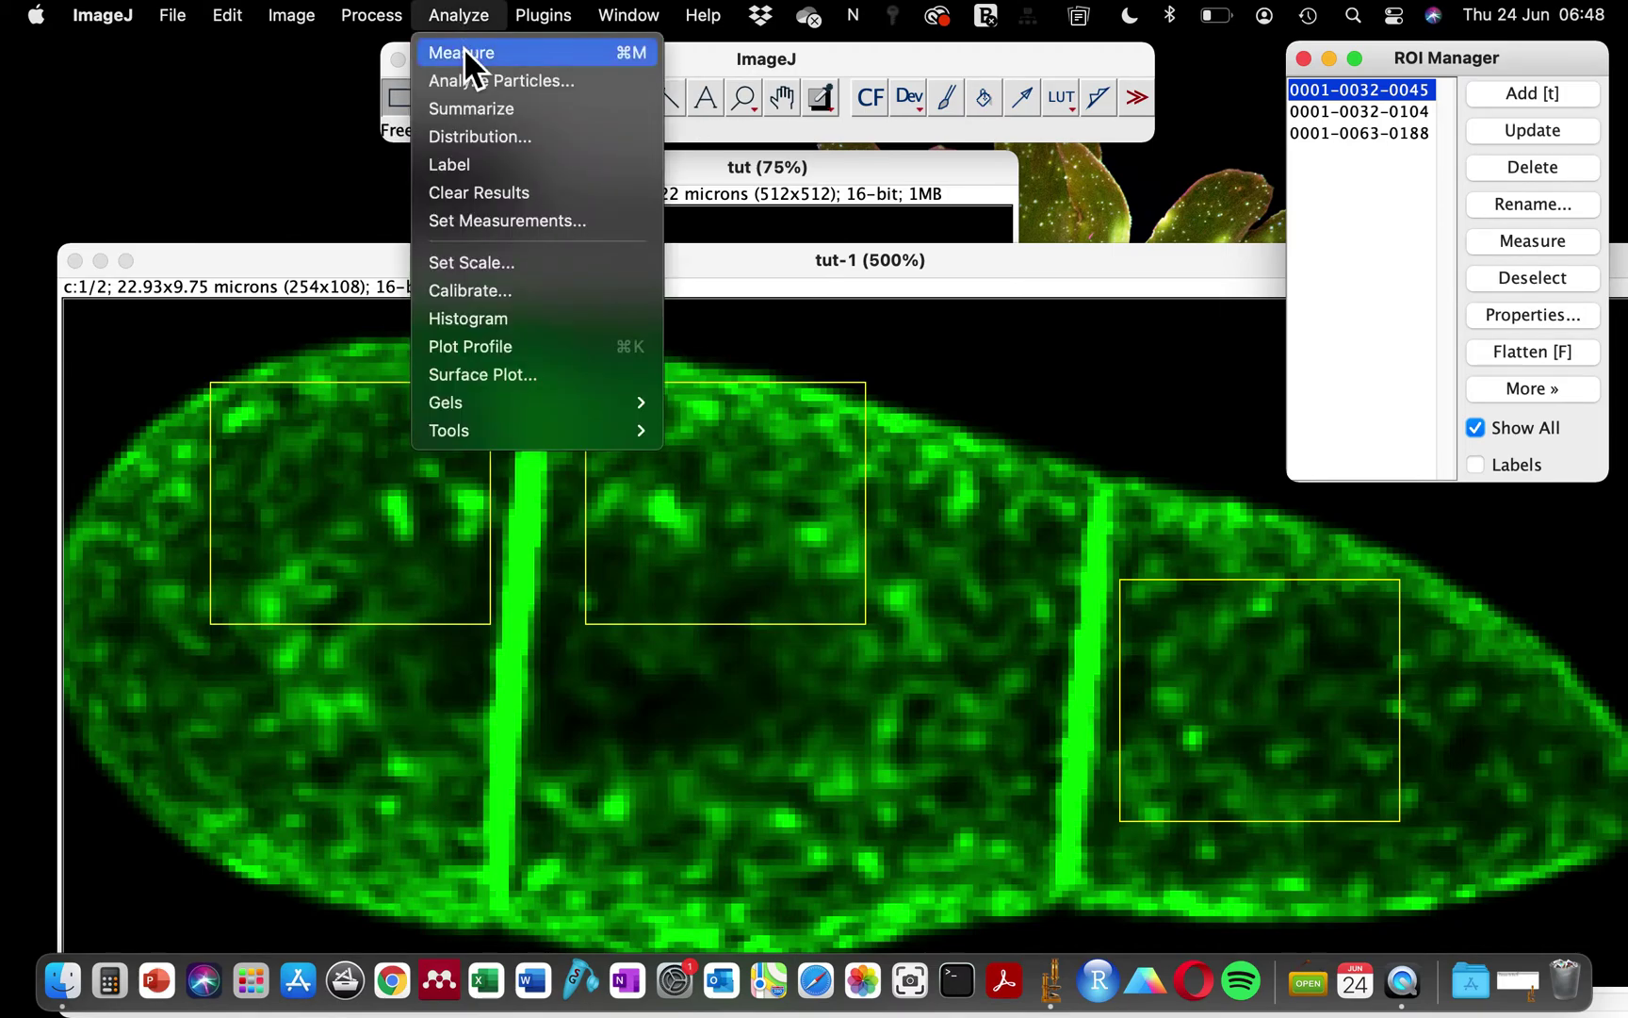
click(462, 49)
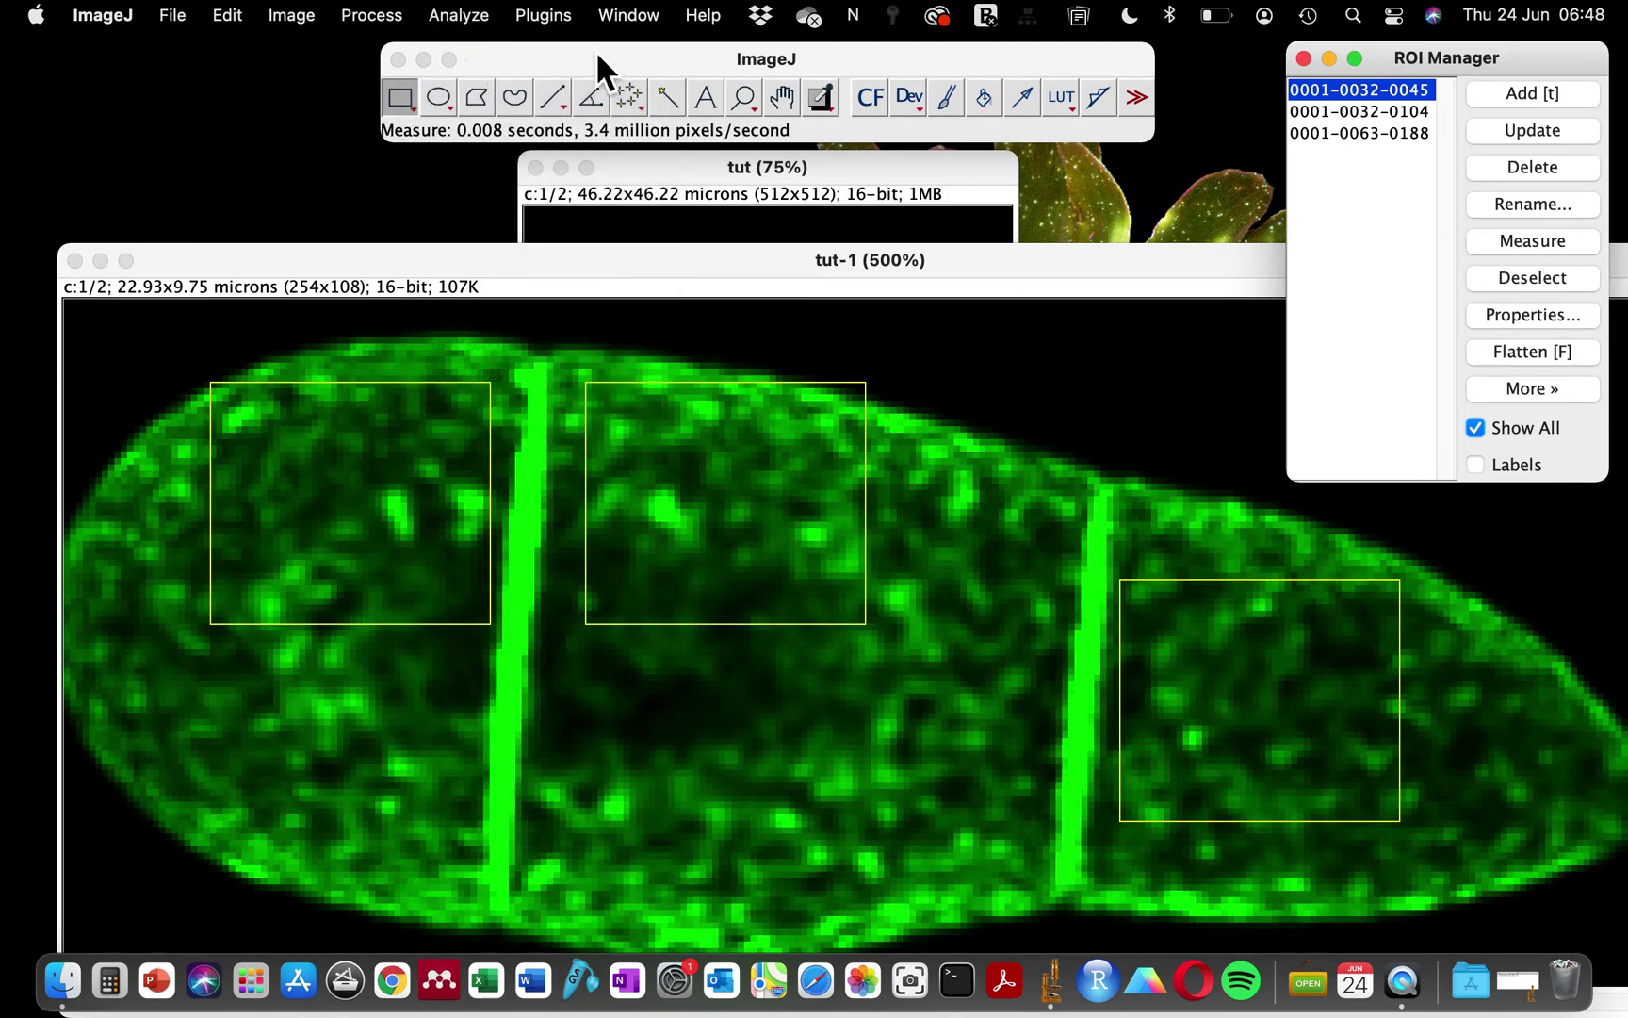
Restore the minimized Results table and delete all of its measurement rows.
click(1519, 999)
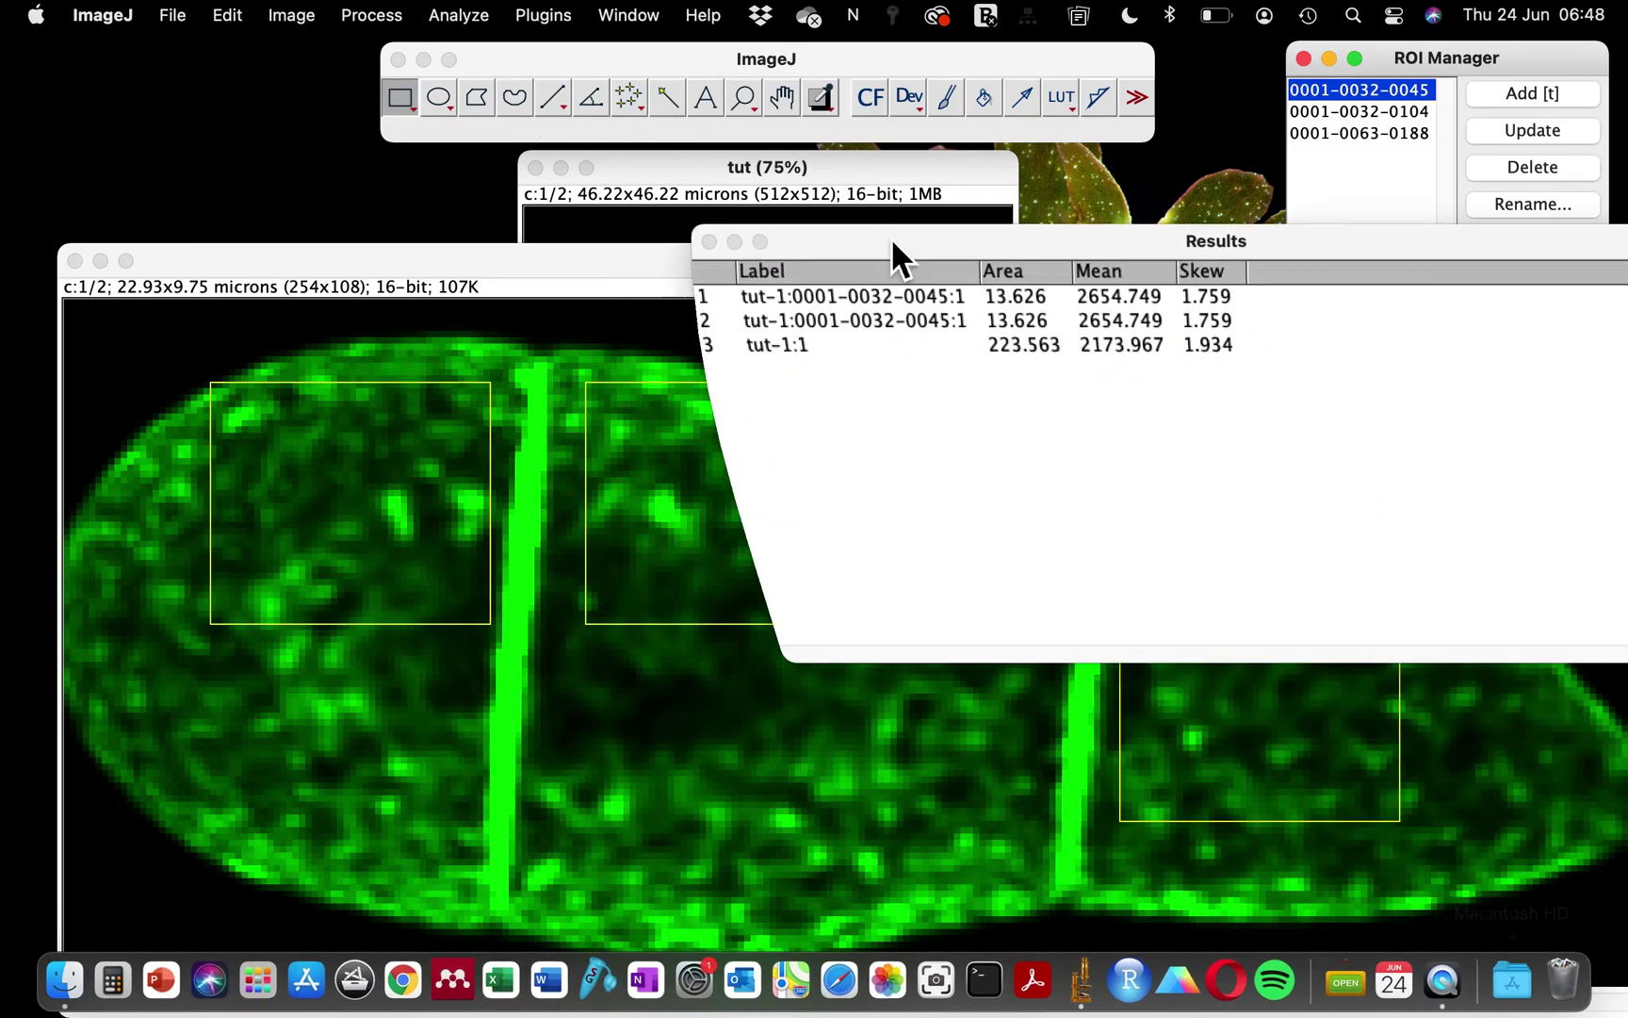
drag(874, 238, 760, 212)
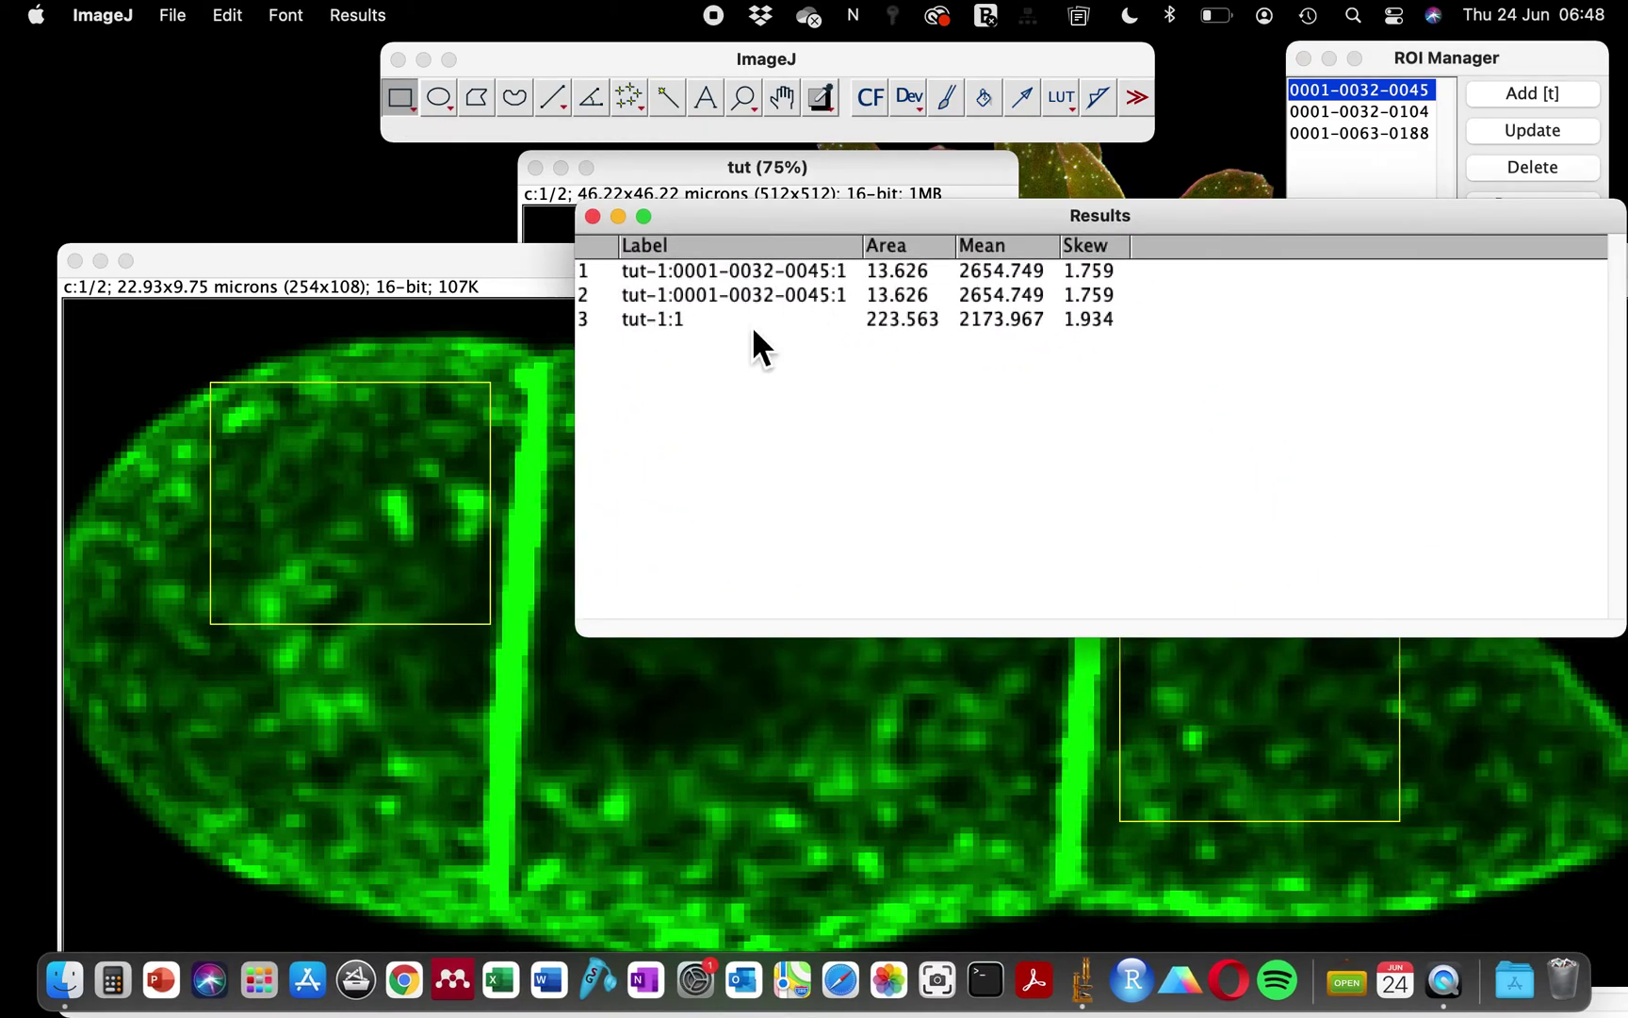
click(613, 318)
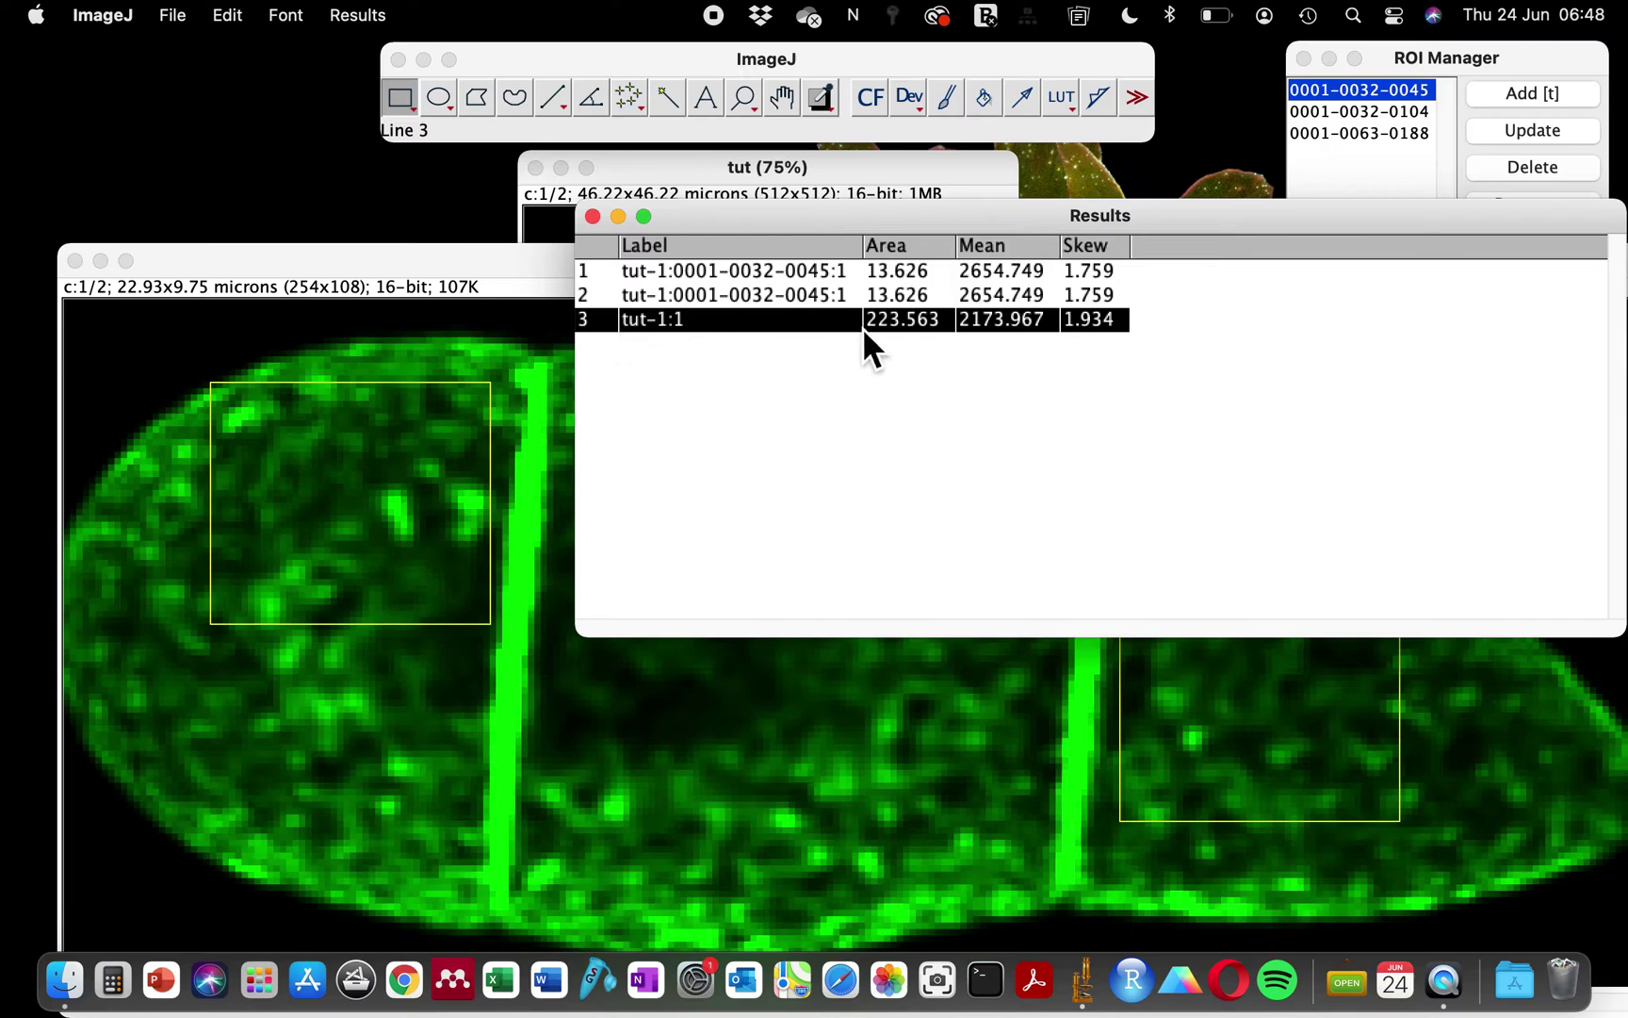
drag(1104, 330, 1237, 37)
key(BackSpace)
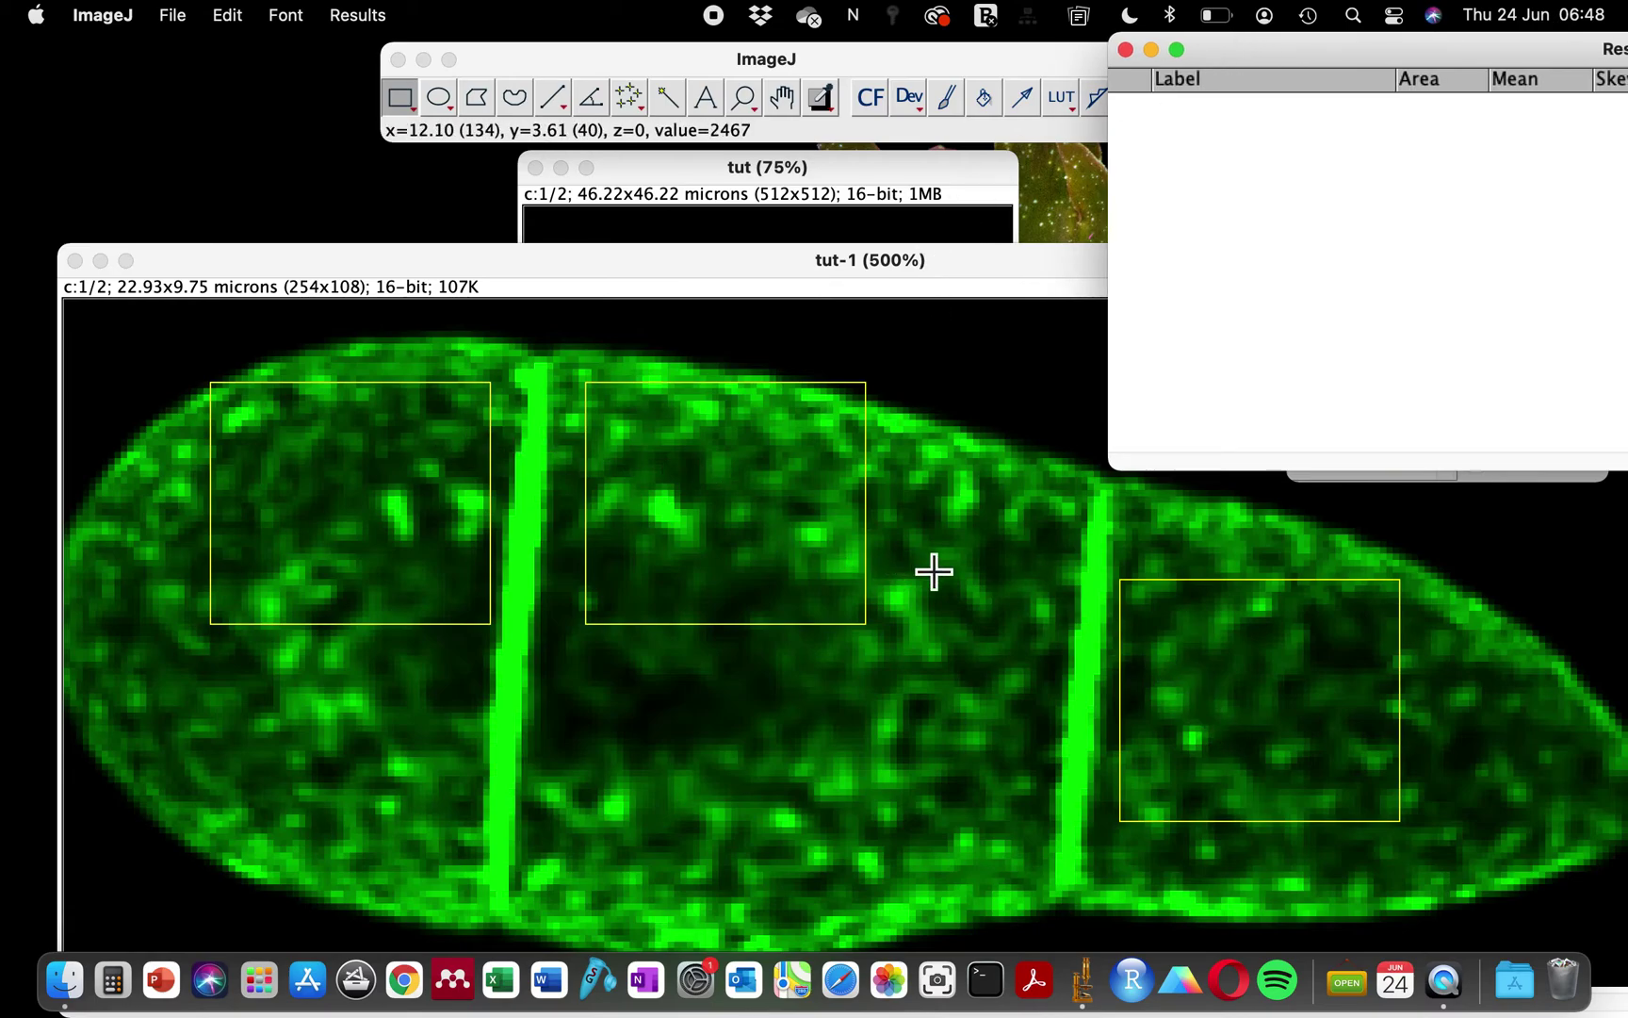
Recall the middle cell's stored region, shift it down over the wall shared with the left cell, and add this position to the ROI Manager.
drag(1292, 735, 1139, 735)
drag(1236, 51, 1318, 143)
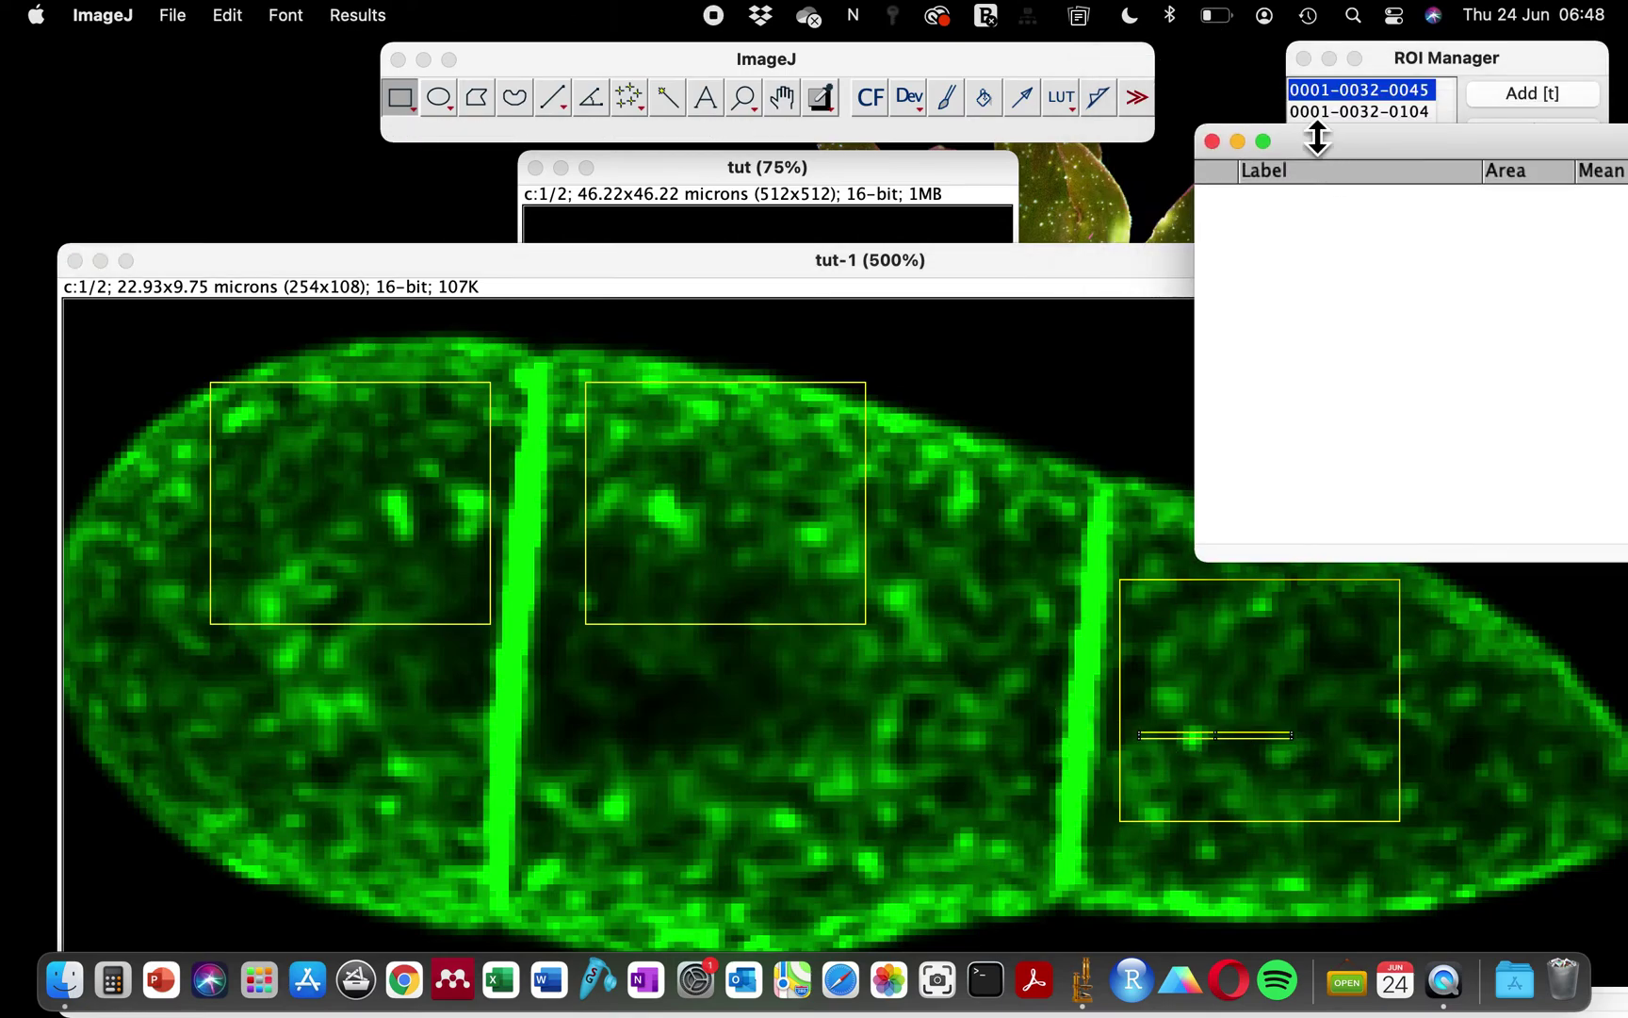
drag(1409, 44, 1274, 38)
click(1265, 103)
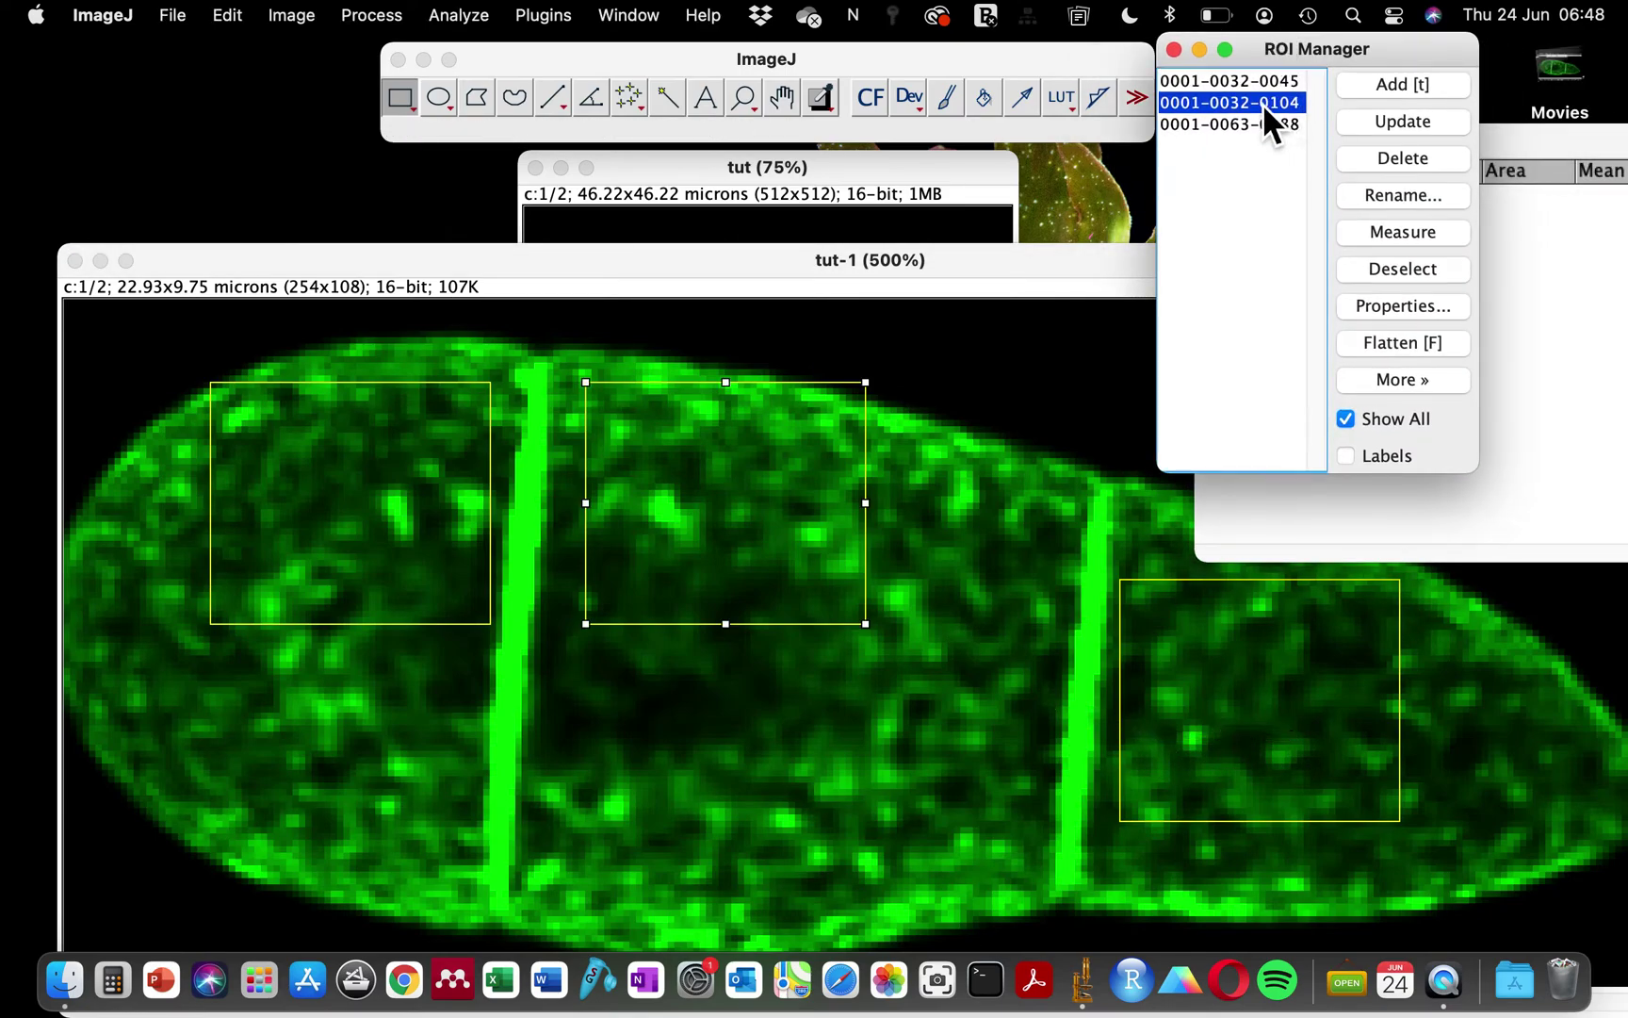
drag(617, 544, 581, 788)
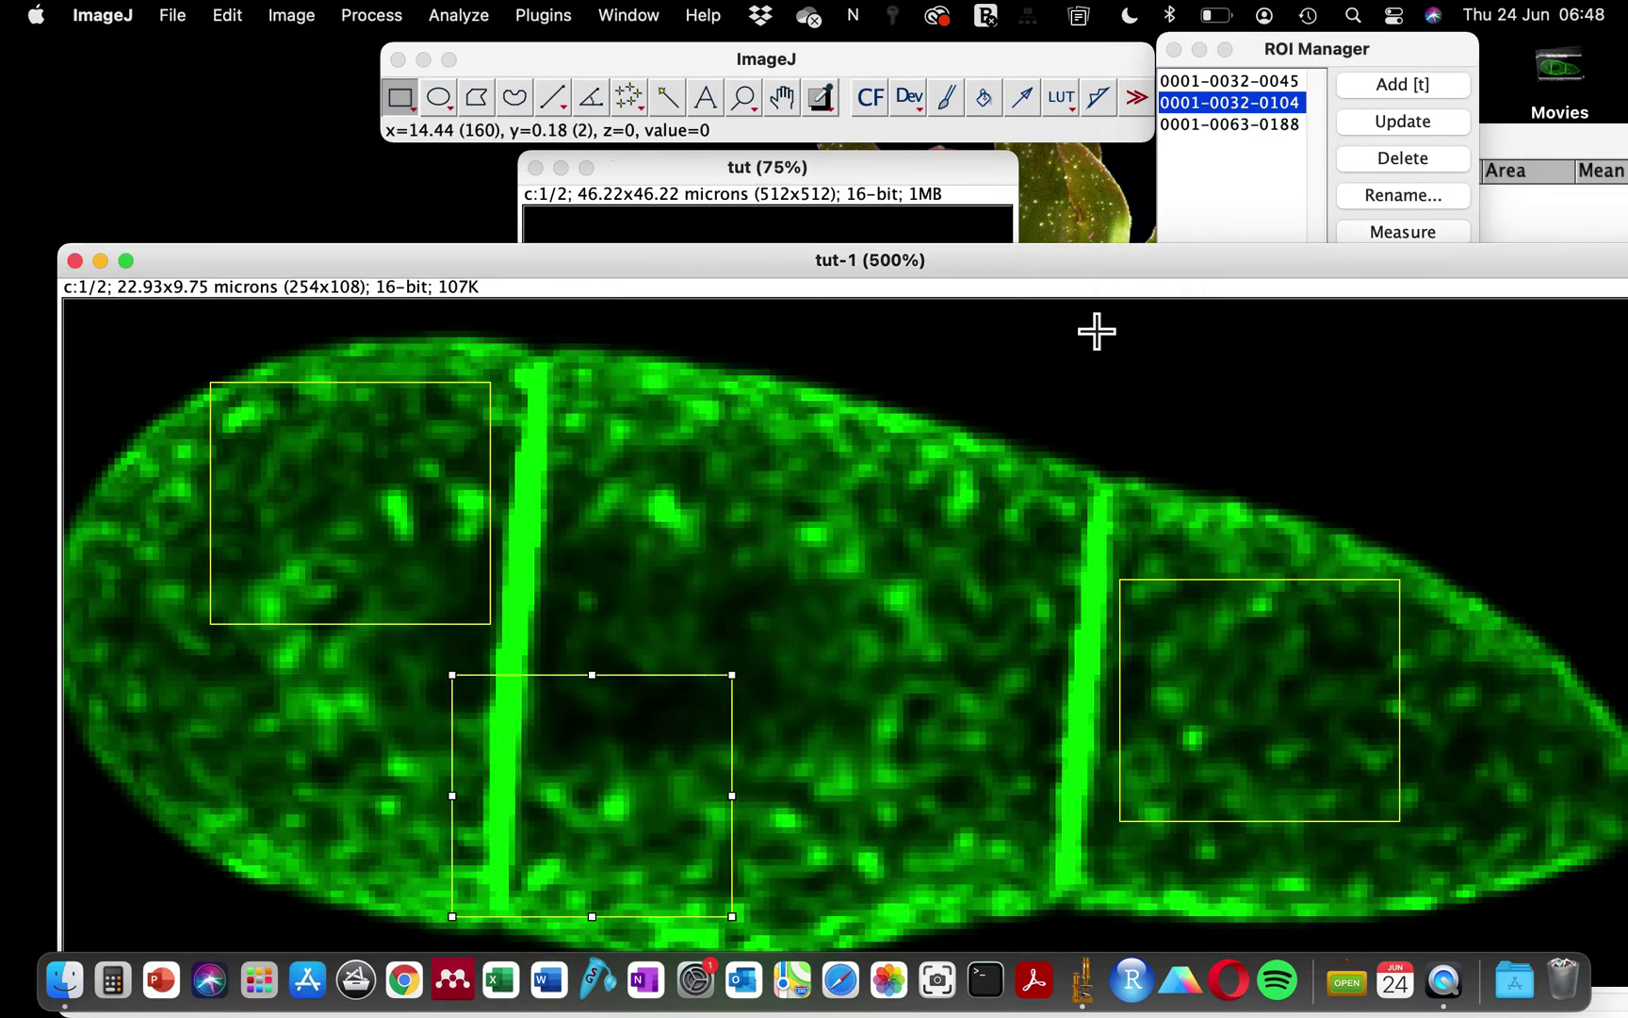
key(t)
click(1351, 43)
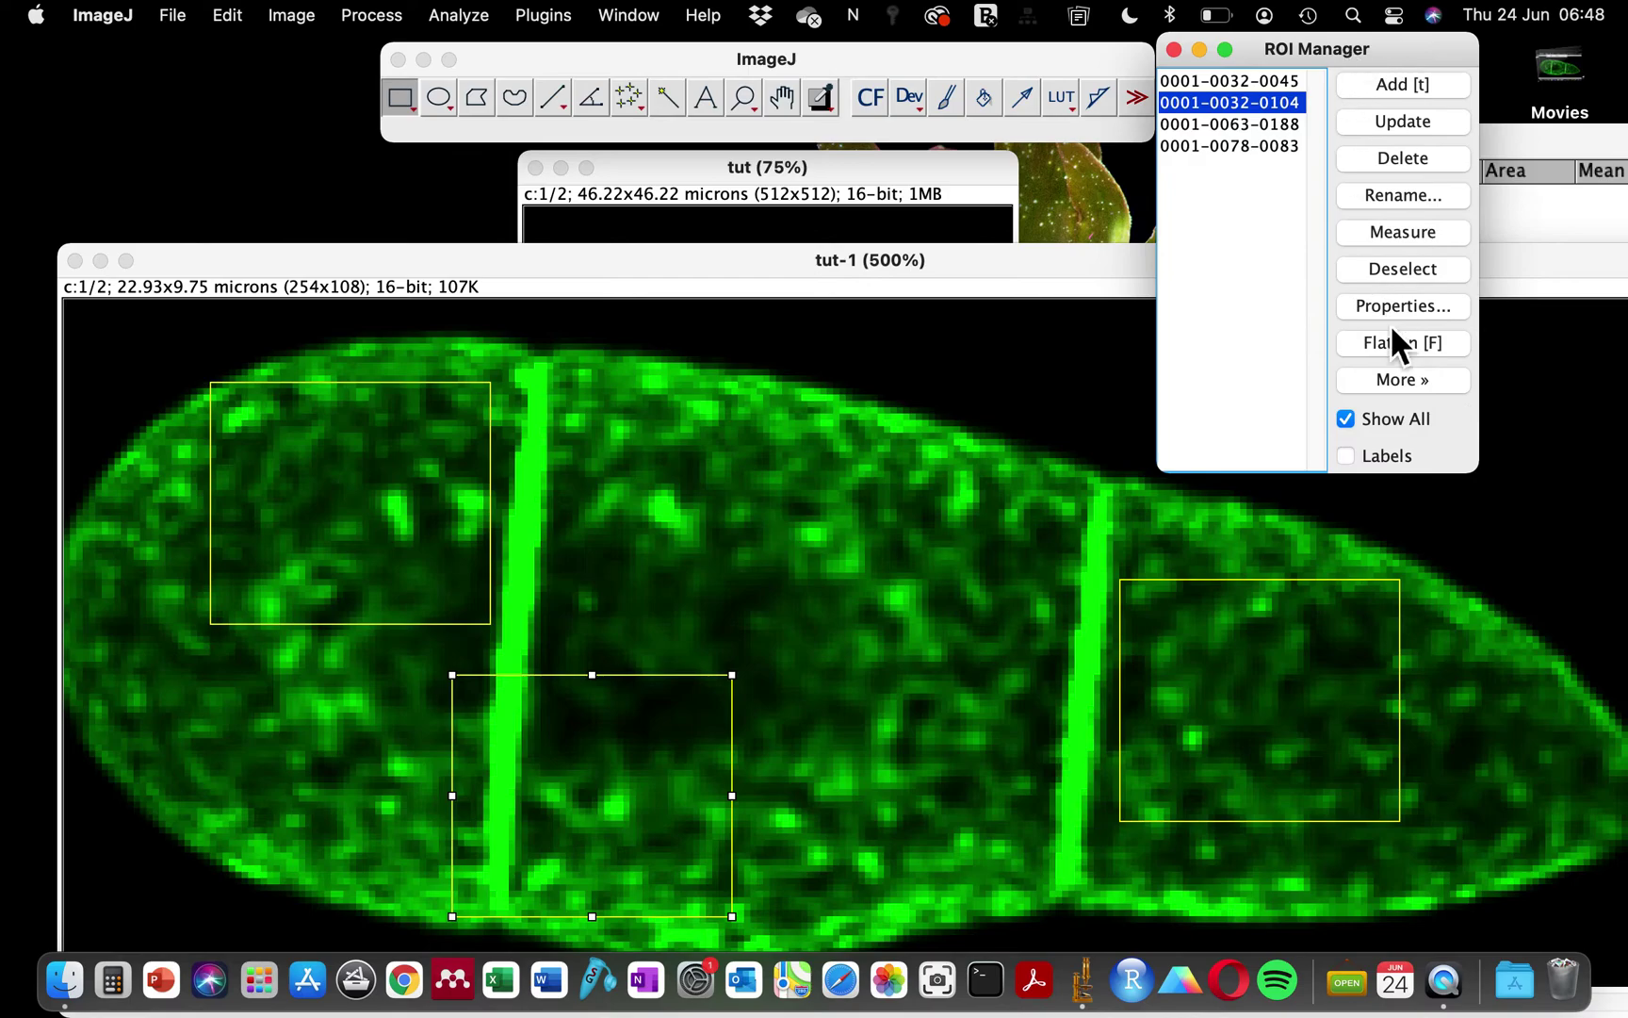
Show number labels on all stored regions in tut-1.
click(1360, 420)
click(1360, 420)
click(1346, 456)
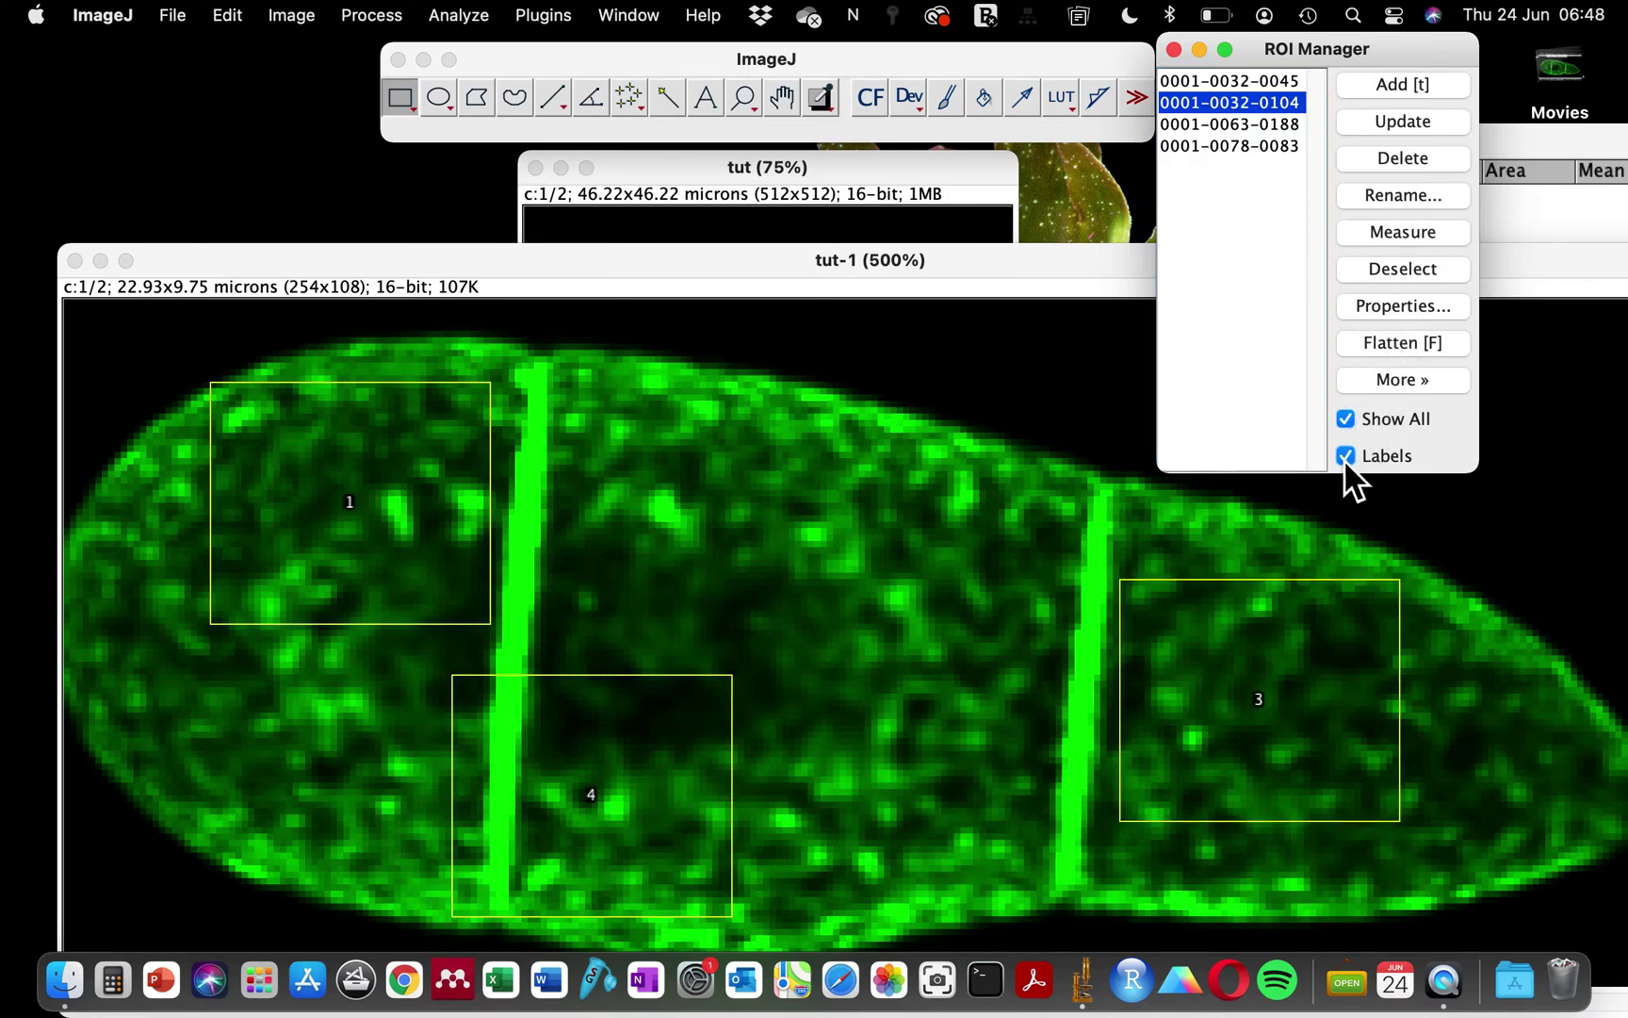
Move the fourth region to the upper part of the middle cell and deselect it.
click(618, 820)
drag(597, 786, 779, 519)
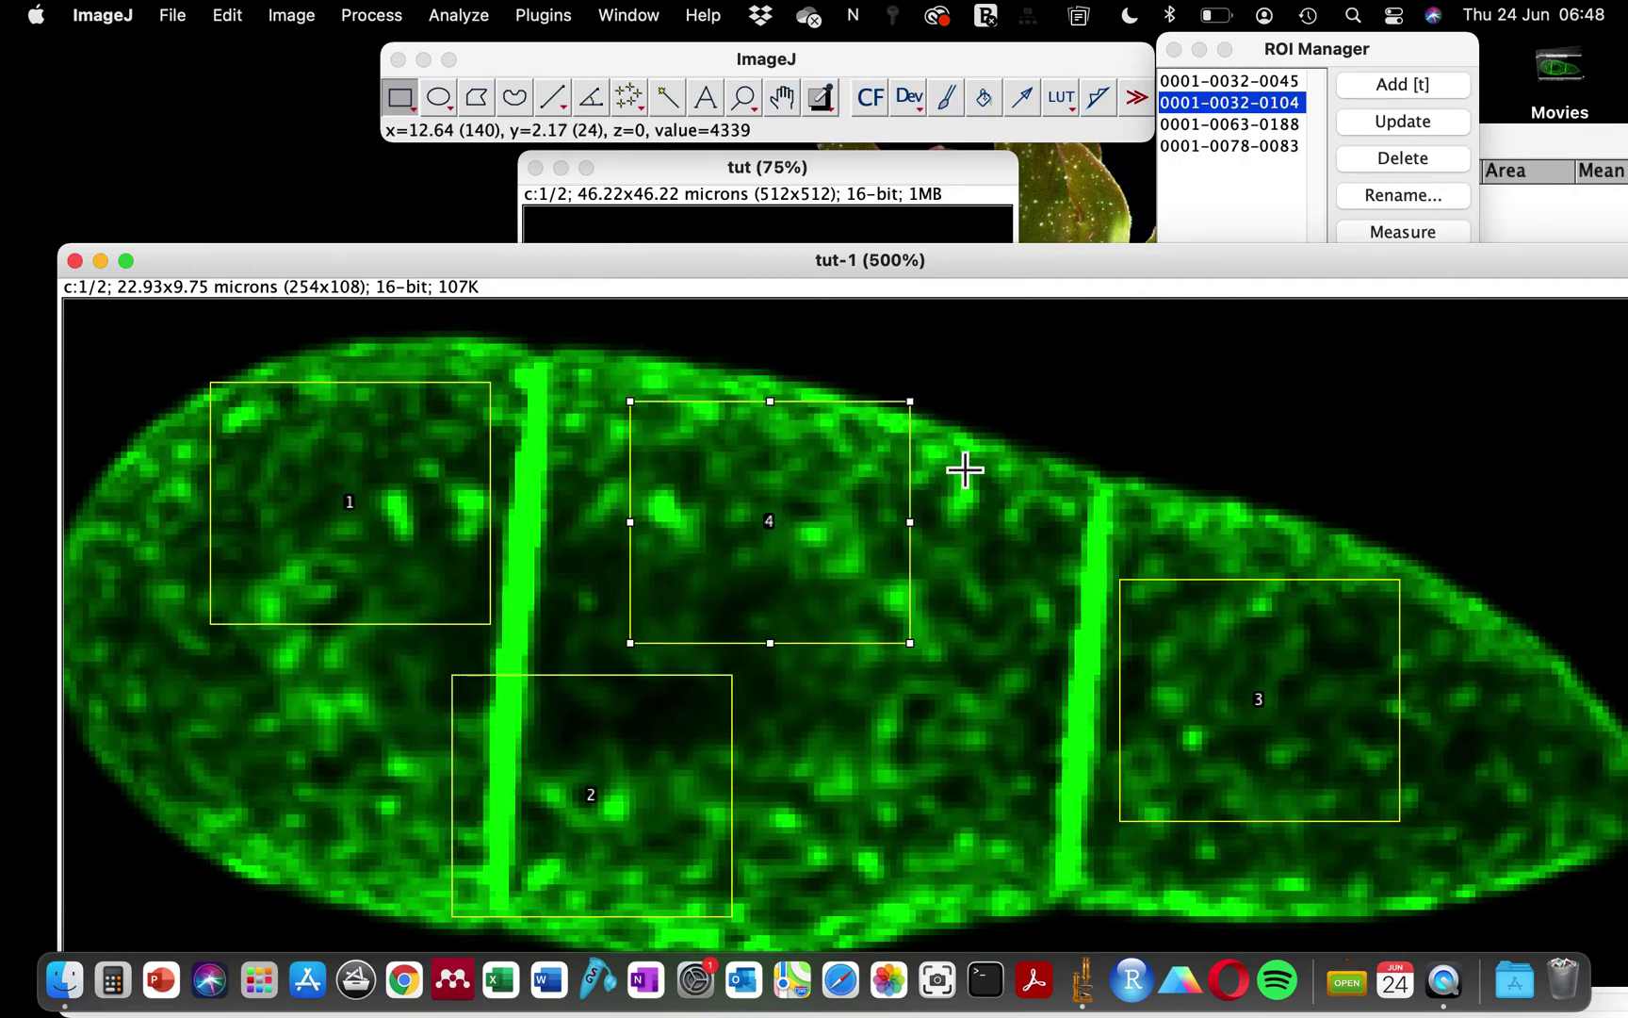
click(801, 794)
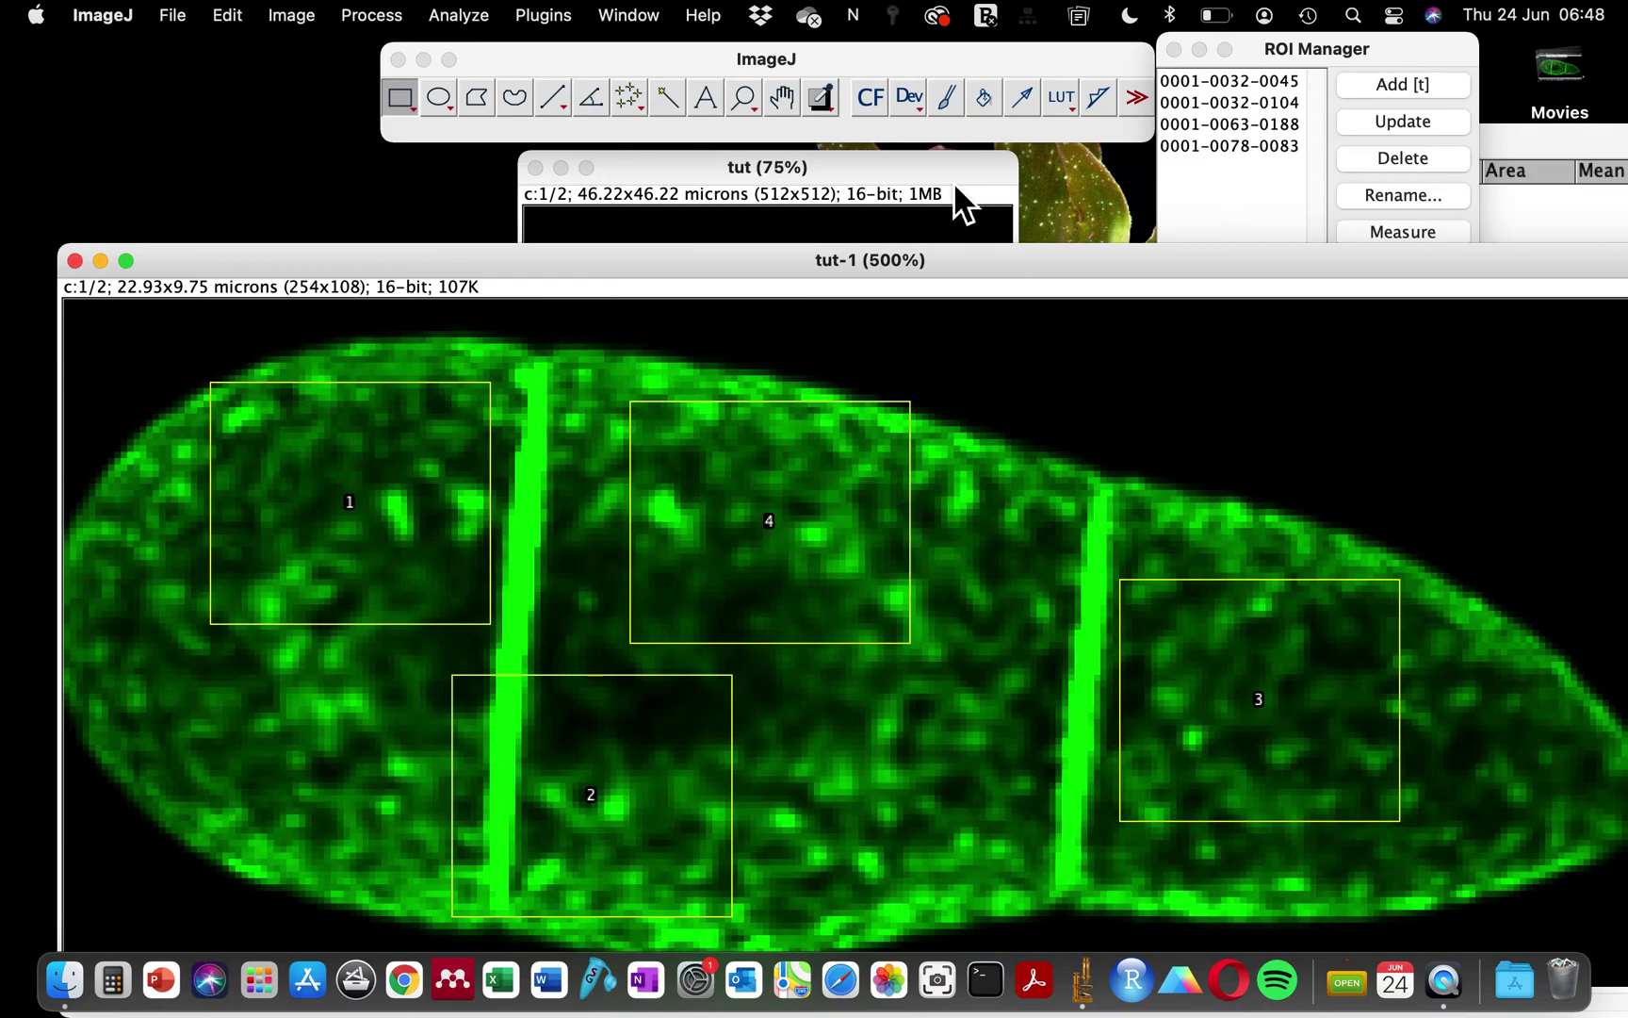
Measure tut-1 with no region selected, and delete that measurement from the Results table.
drag(950, 256, 933, 196)
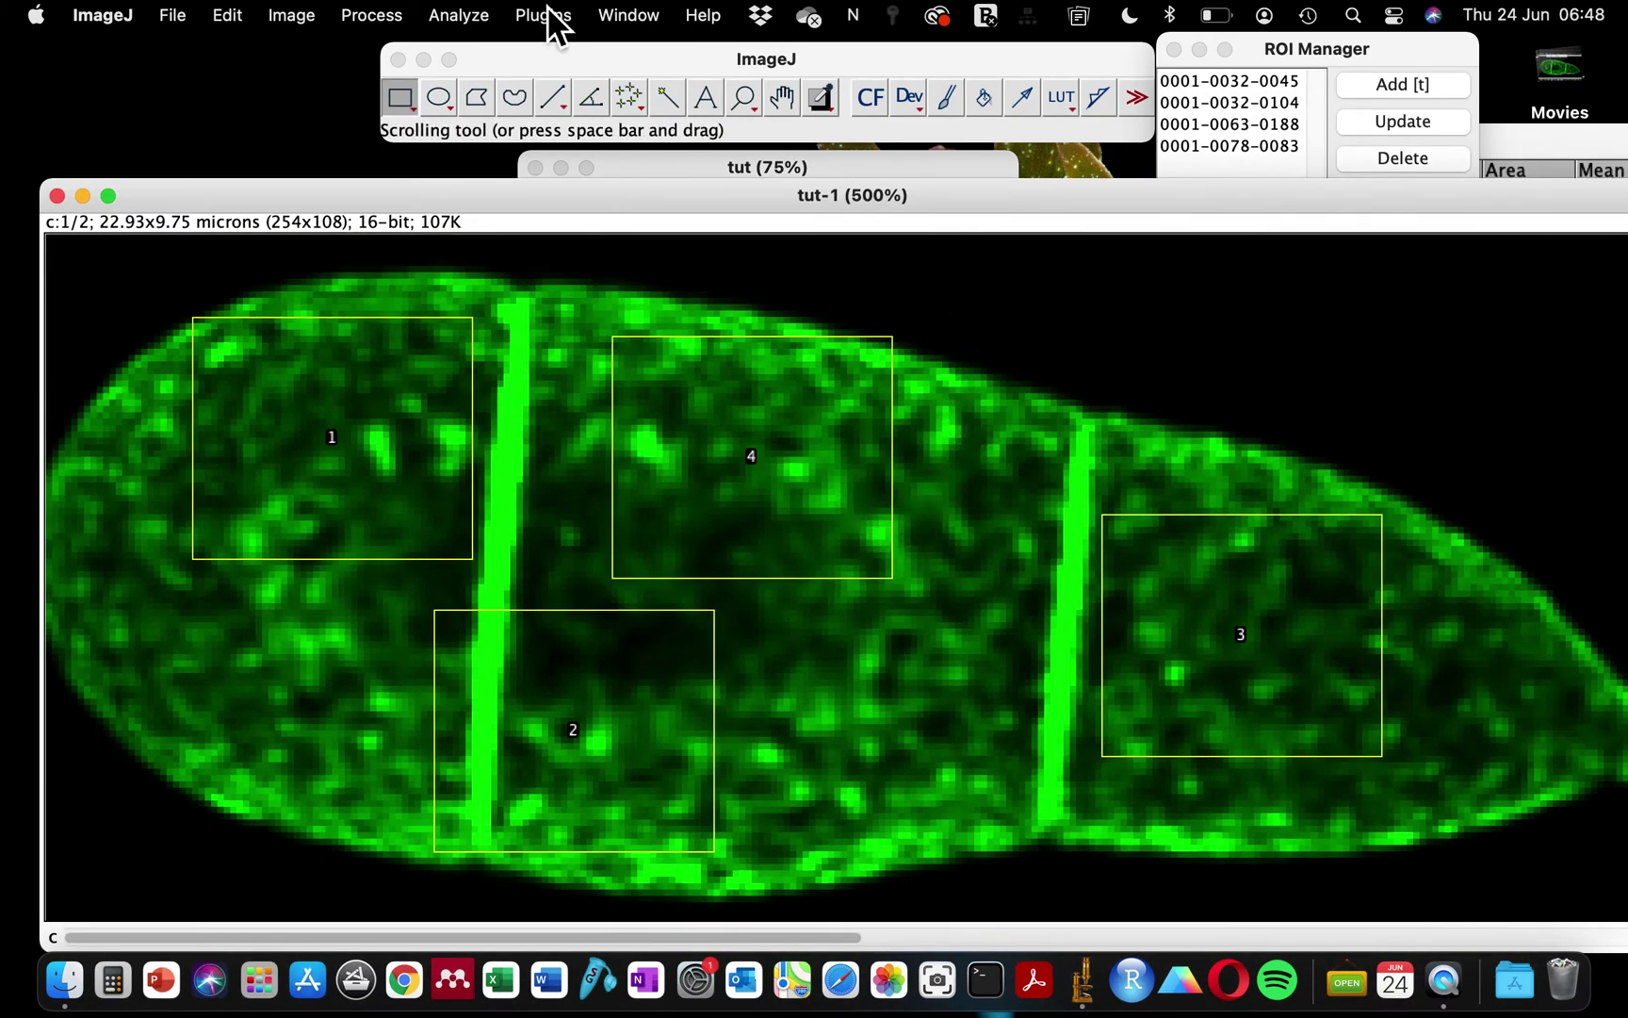
click(471, 22)
click(479, 57)
drag(1019, 195, 889, 117)
drag(1570, 145, 1169, 202)
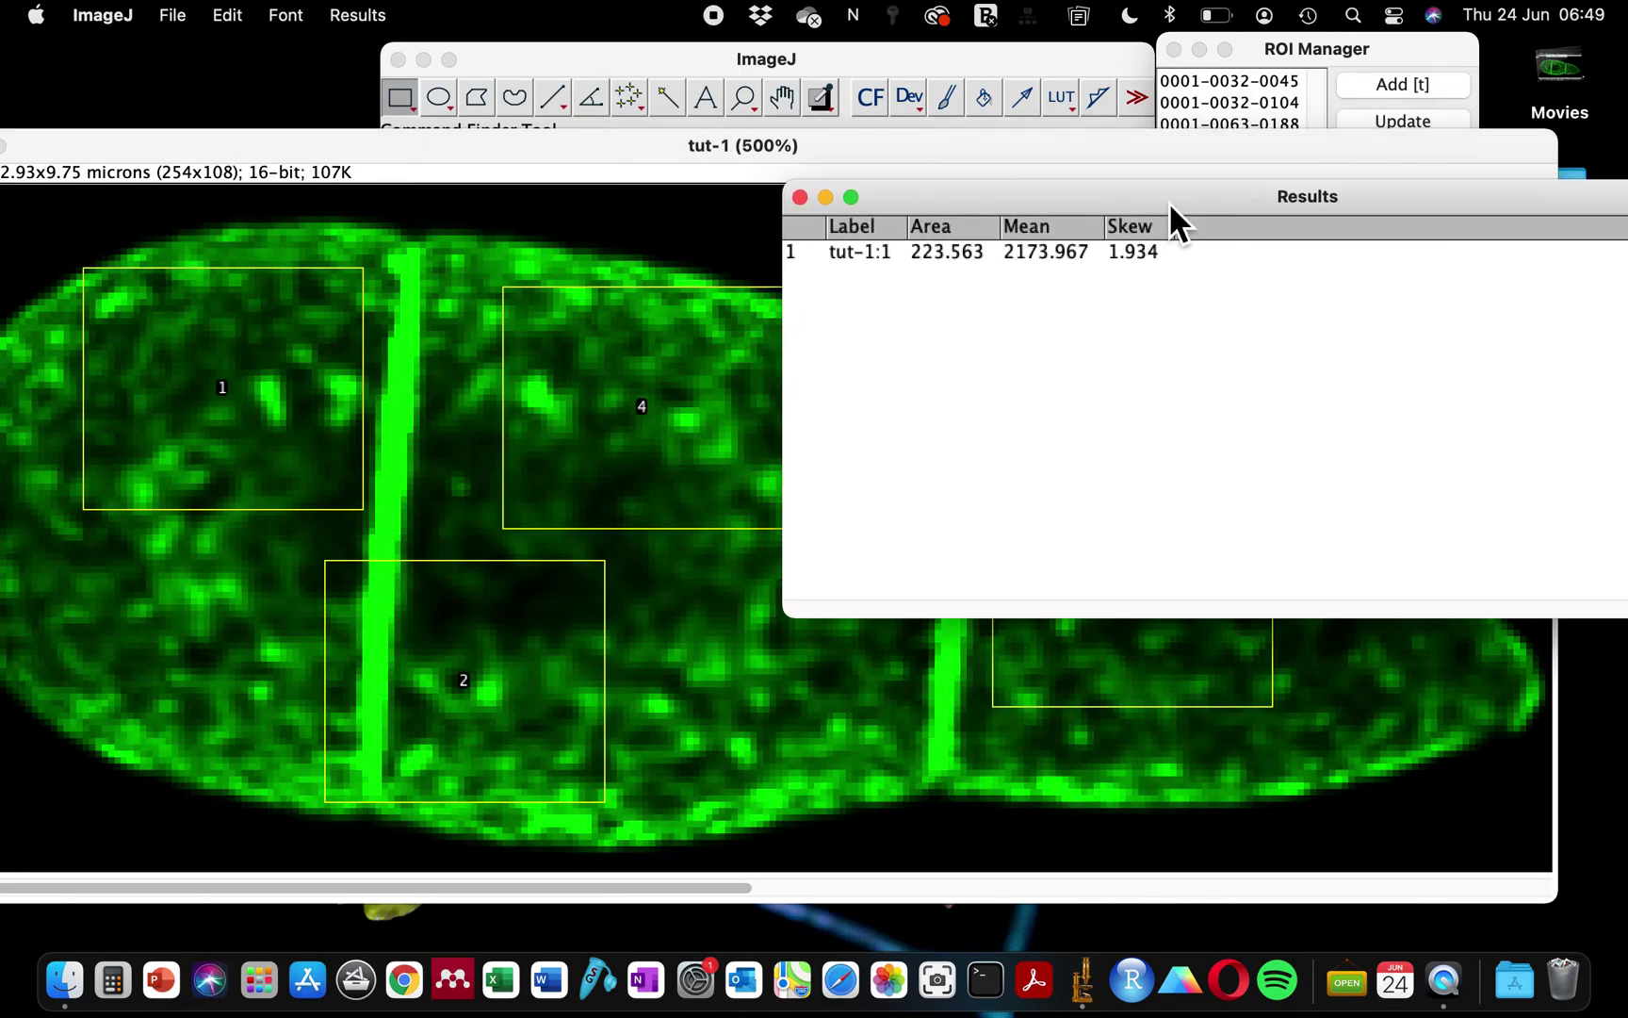
click(959, 263)
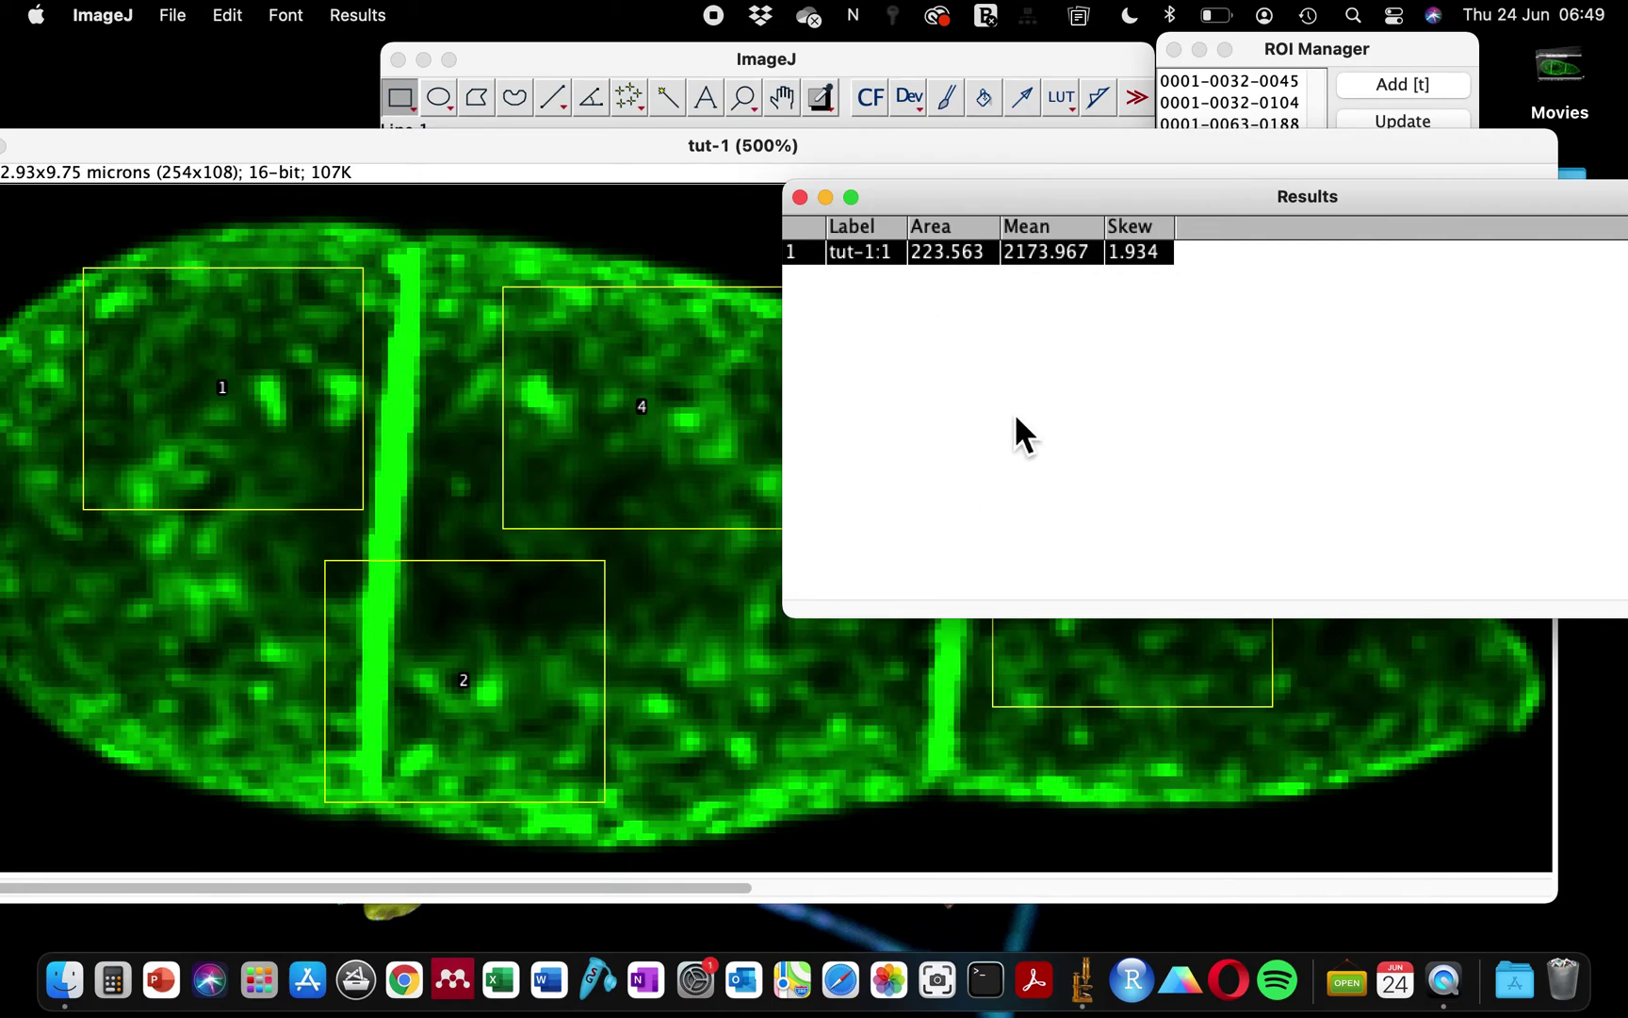
click(960, 271)
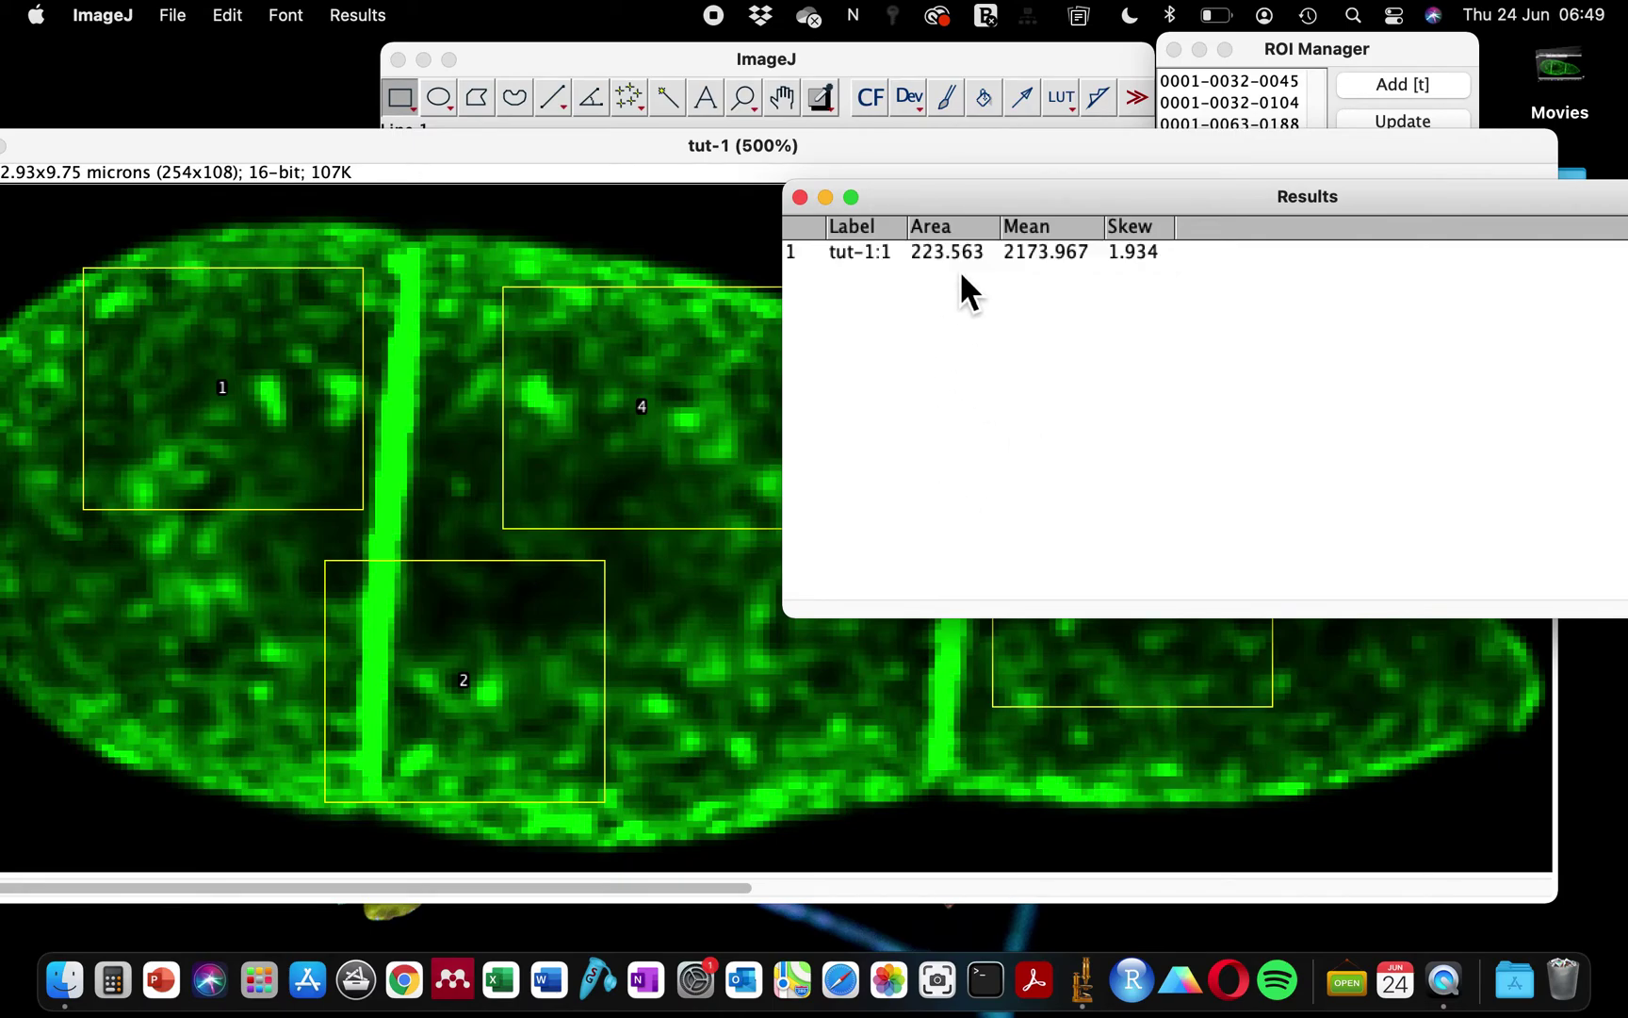
click(1034, 263)
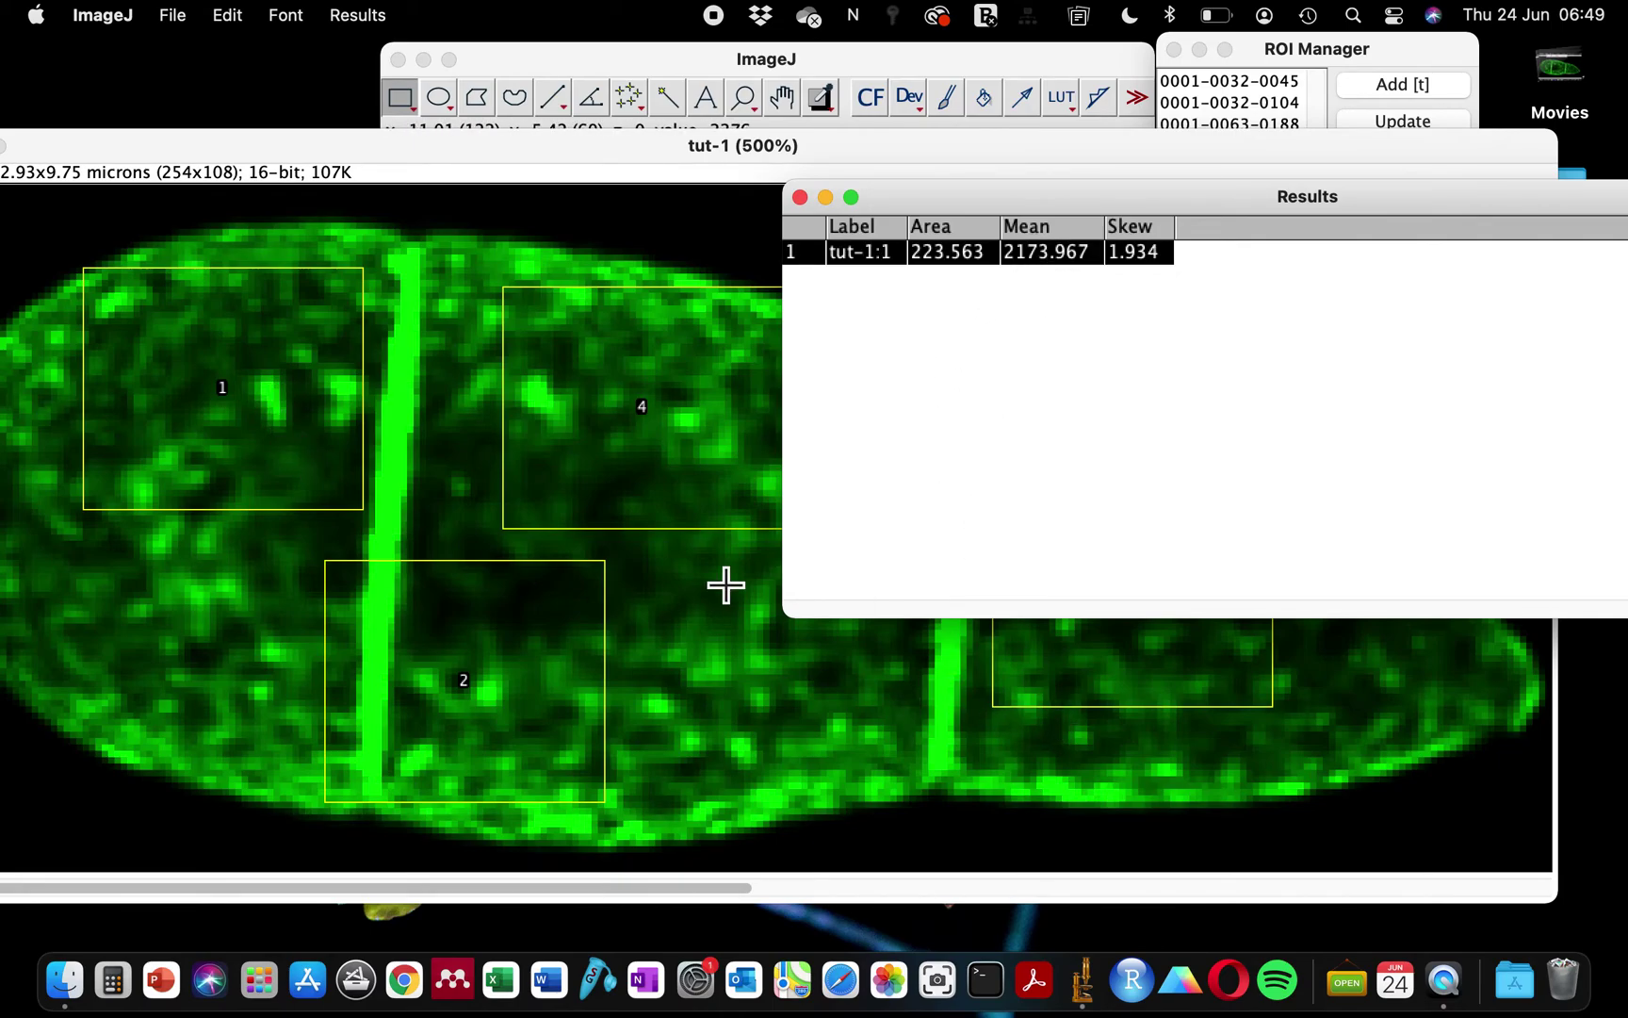
key(BackSpace)
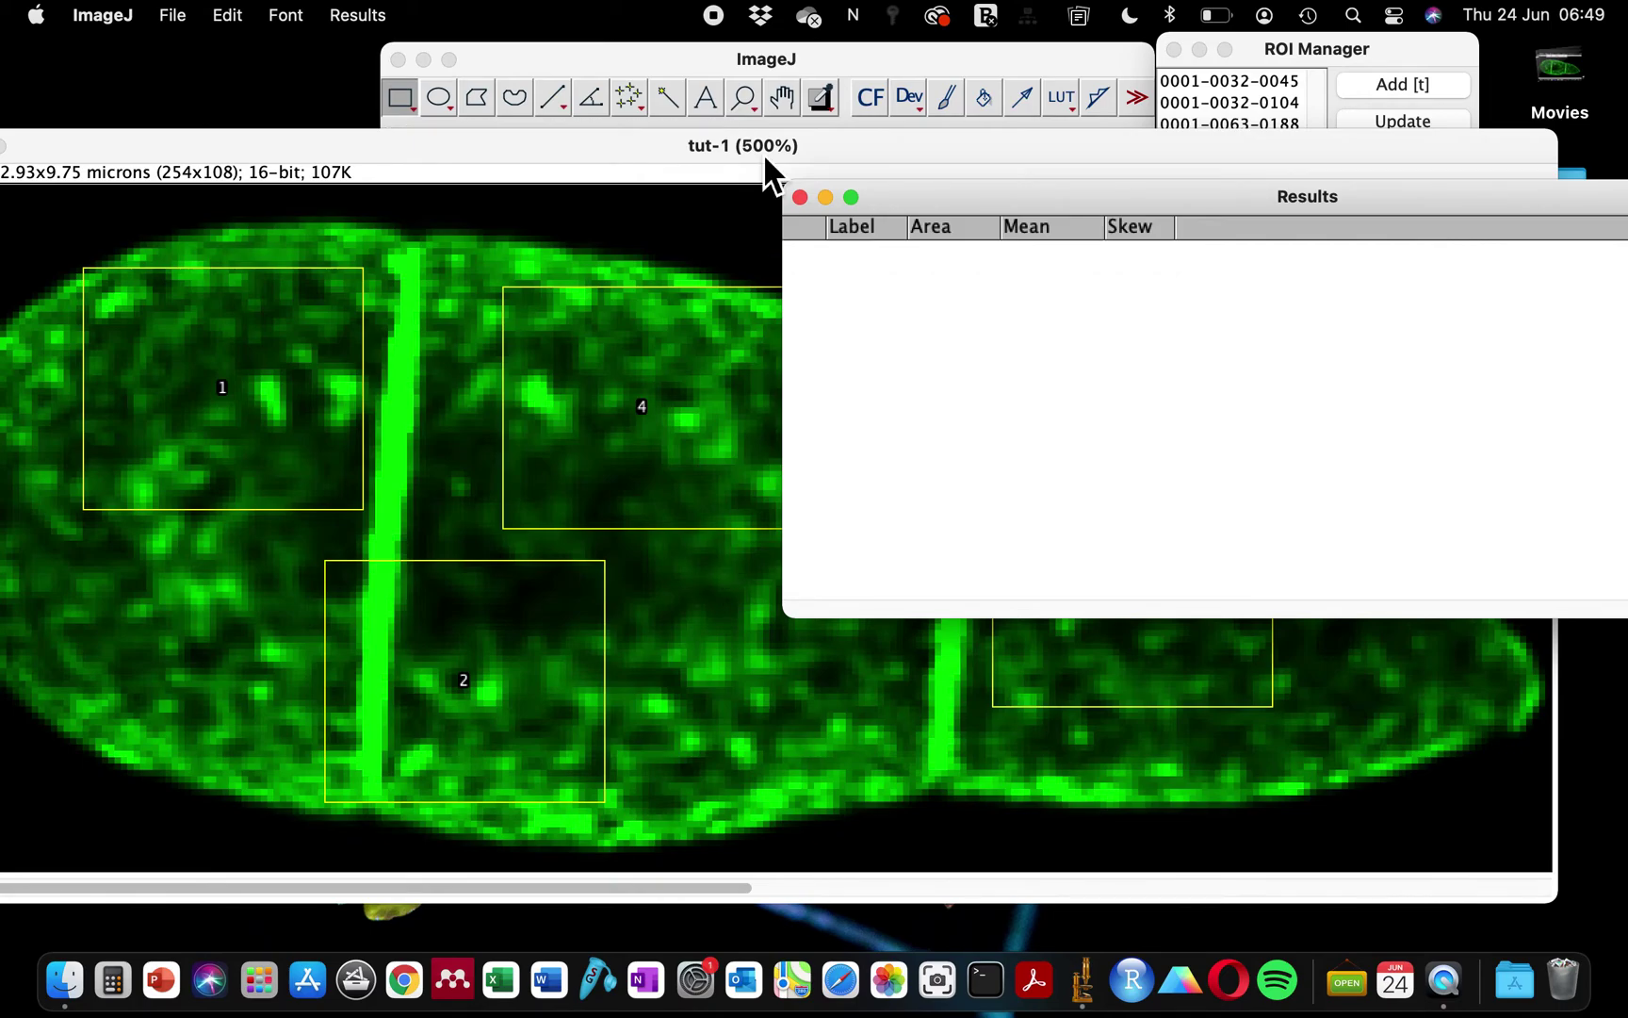
Zoom tut-1 out to 400% and arrange the windows so the regions and the ROI Manager are both accessible.
drag(911, 199, 1105, 193)
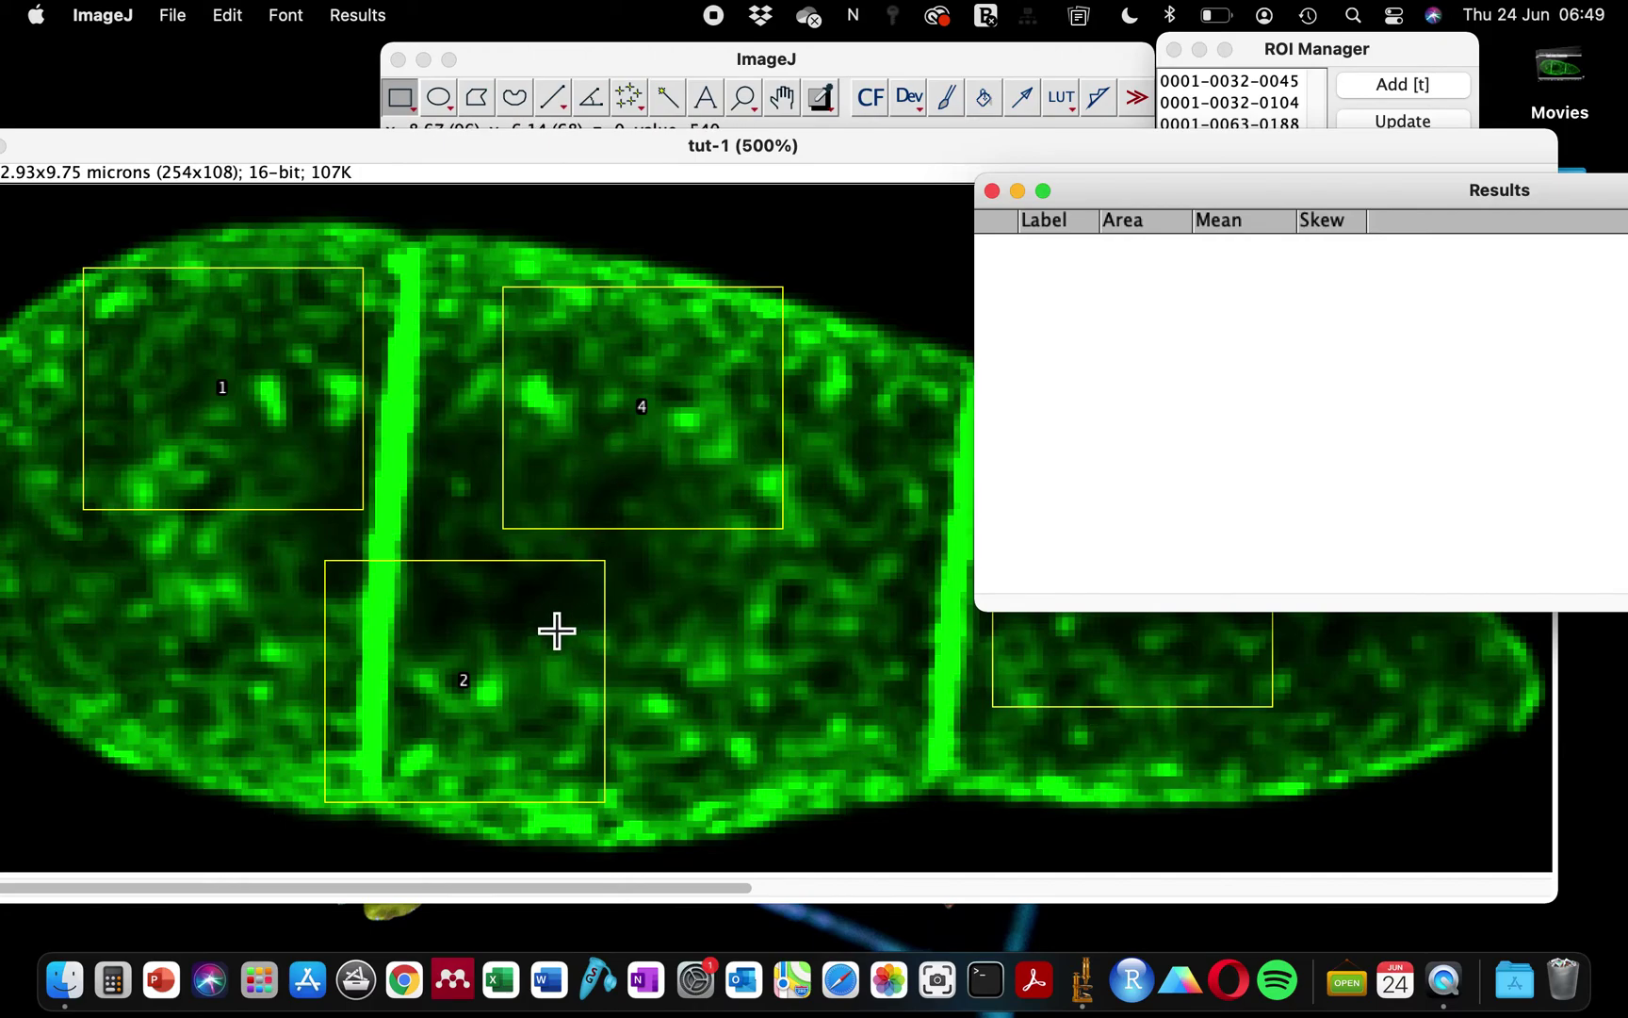
click(821, 142)
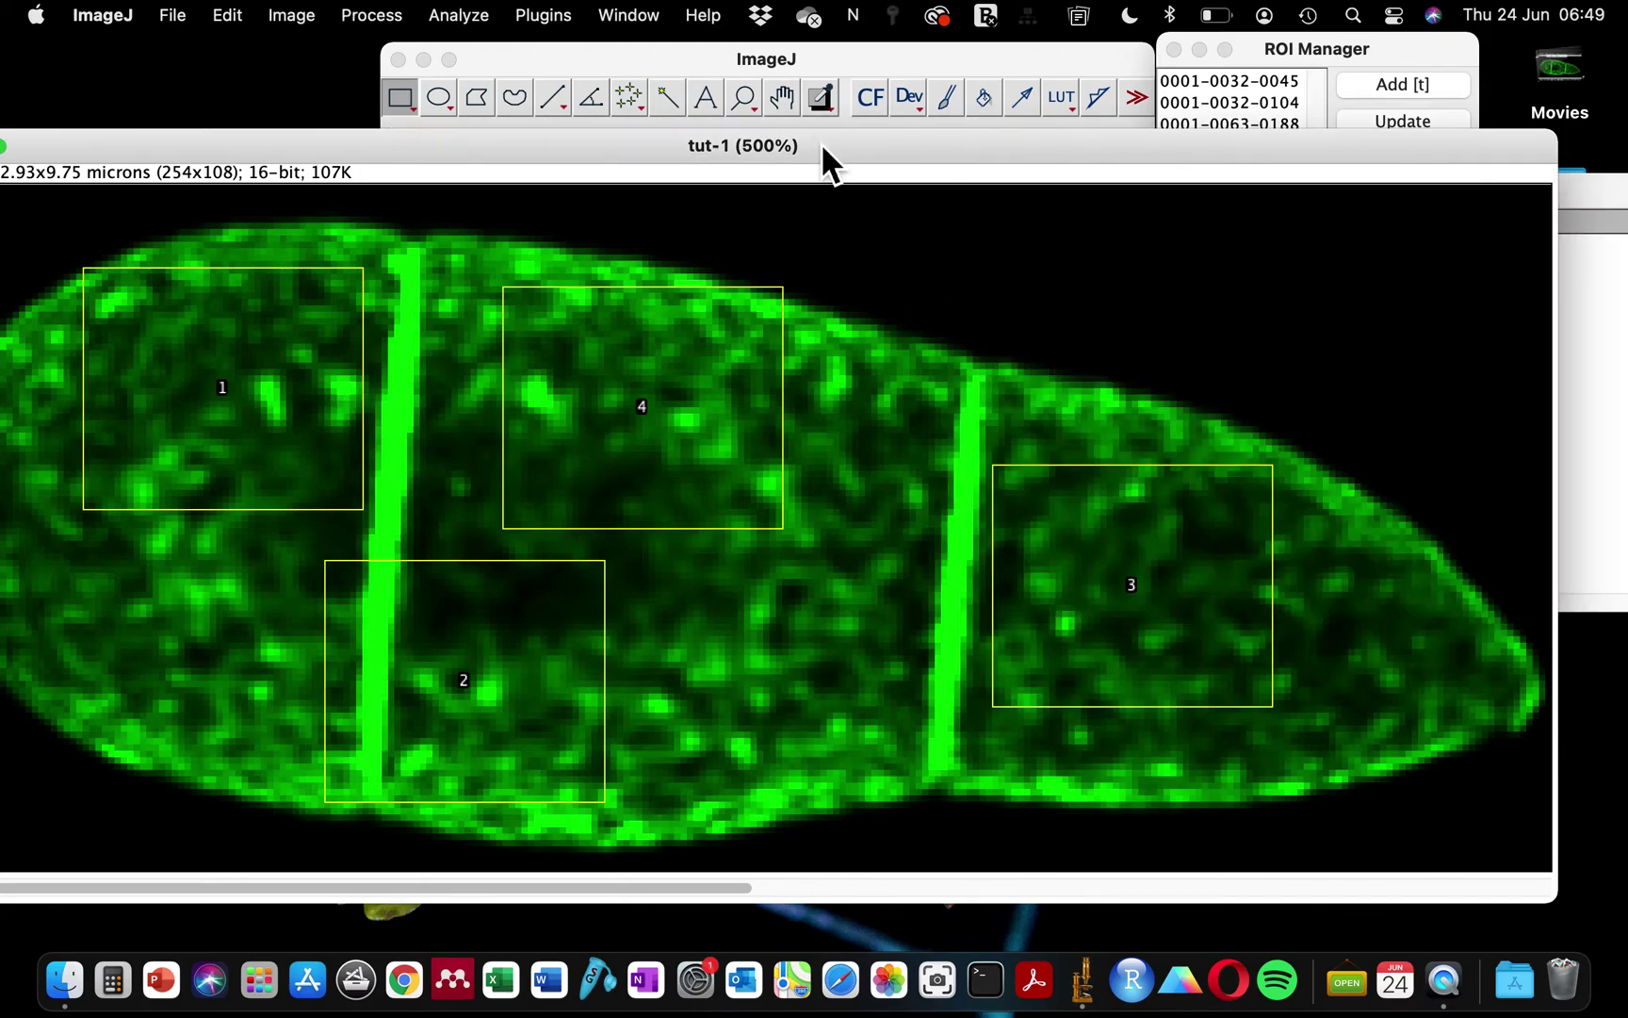
drag(821, 142, 844, 139)
key(minus)
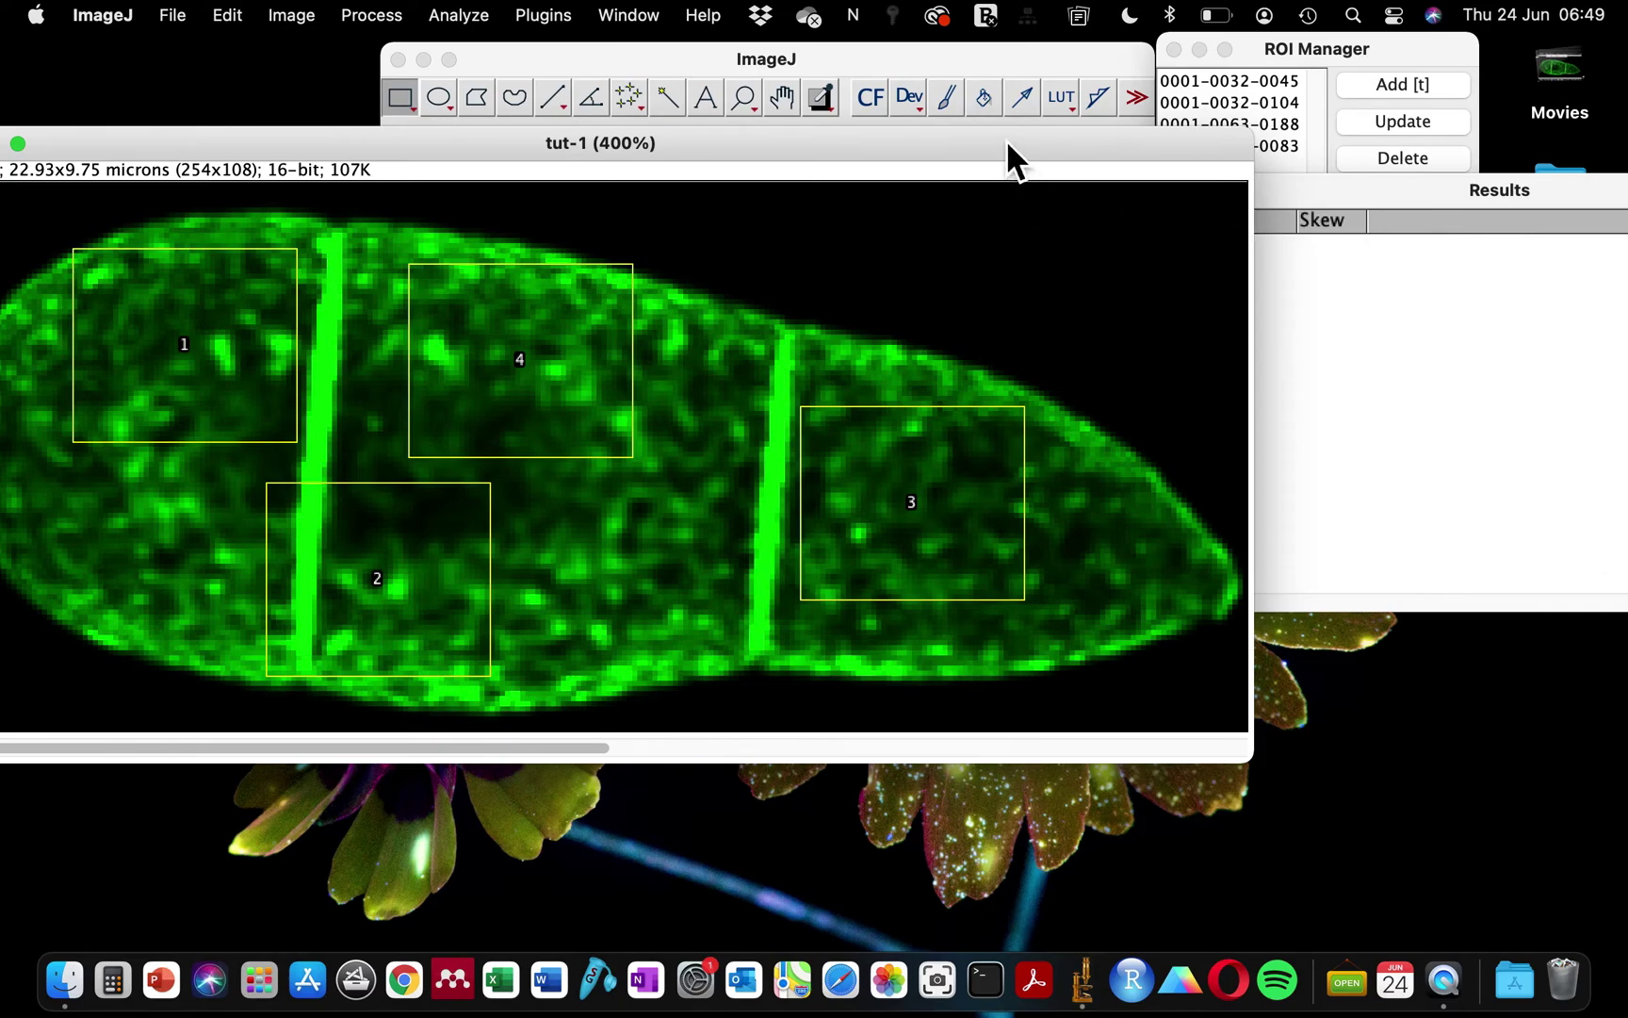
drag(1296, 48, 1213, 76)
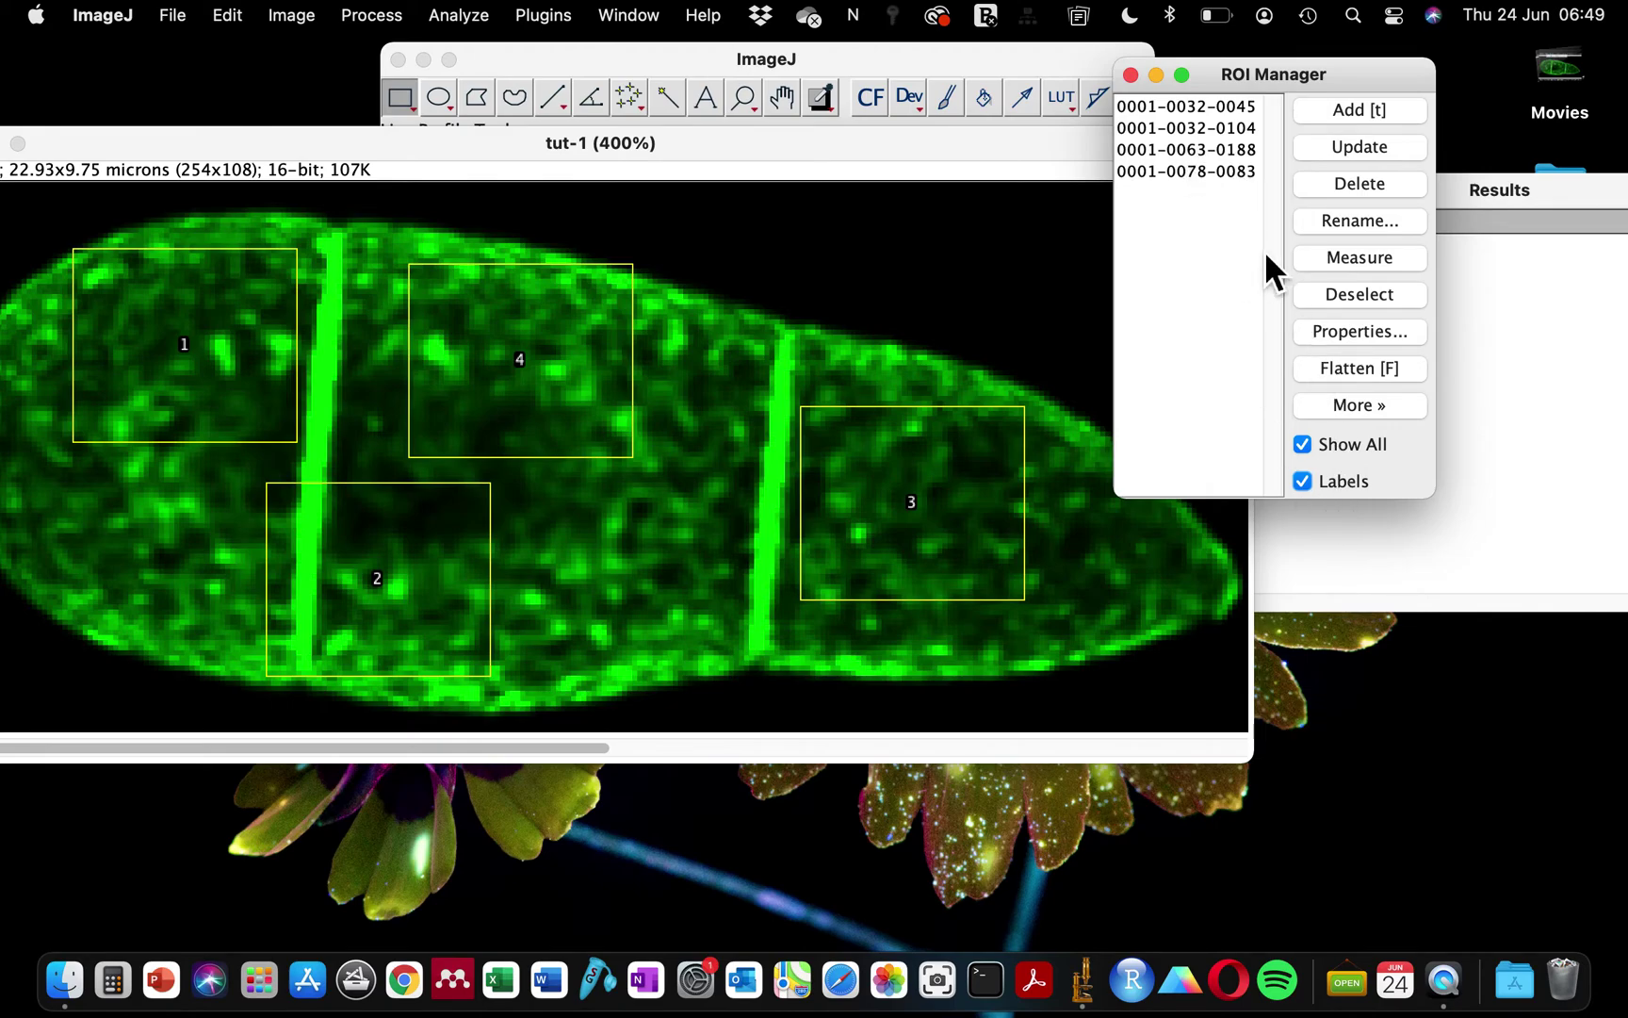
drag(1293, 86, 1288, 83)
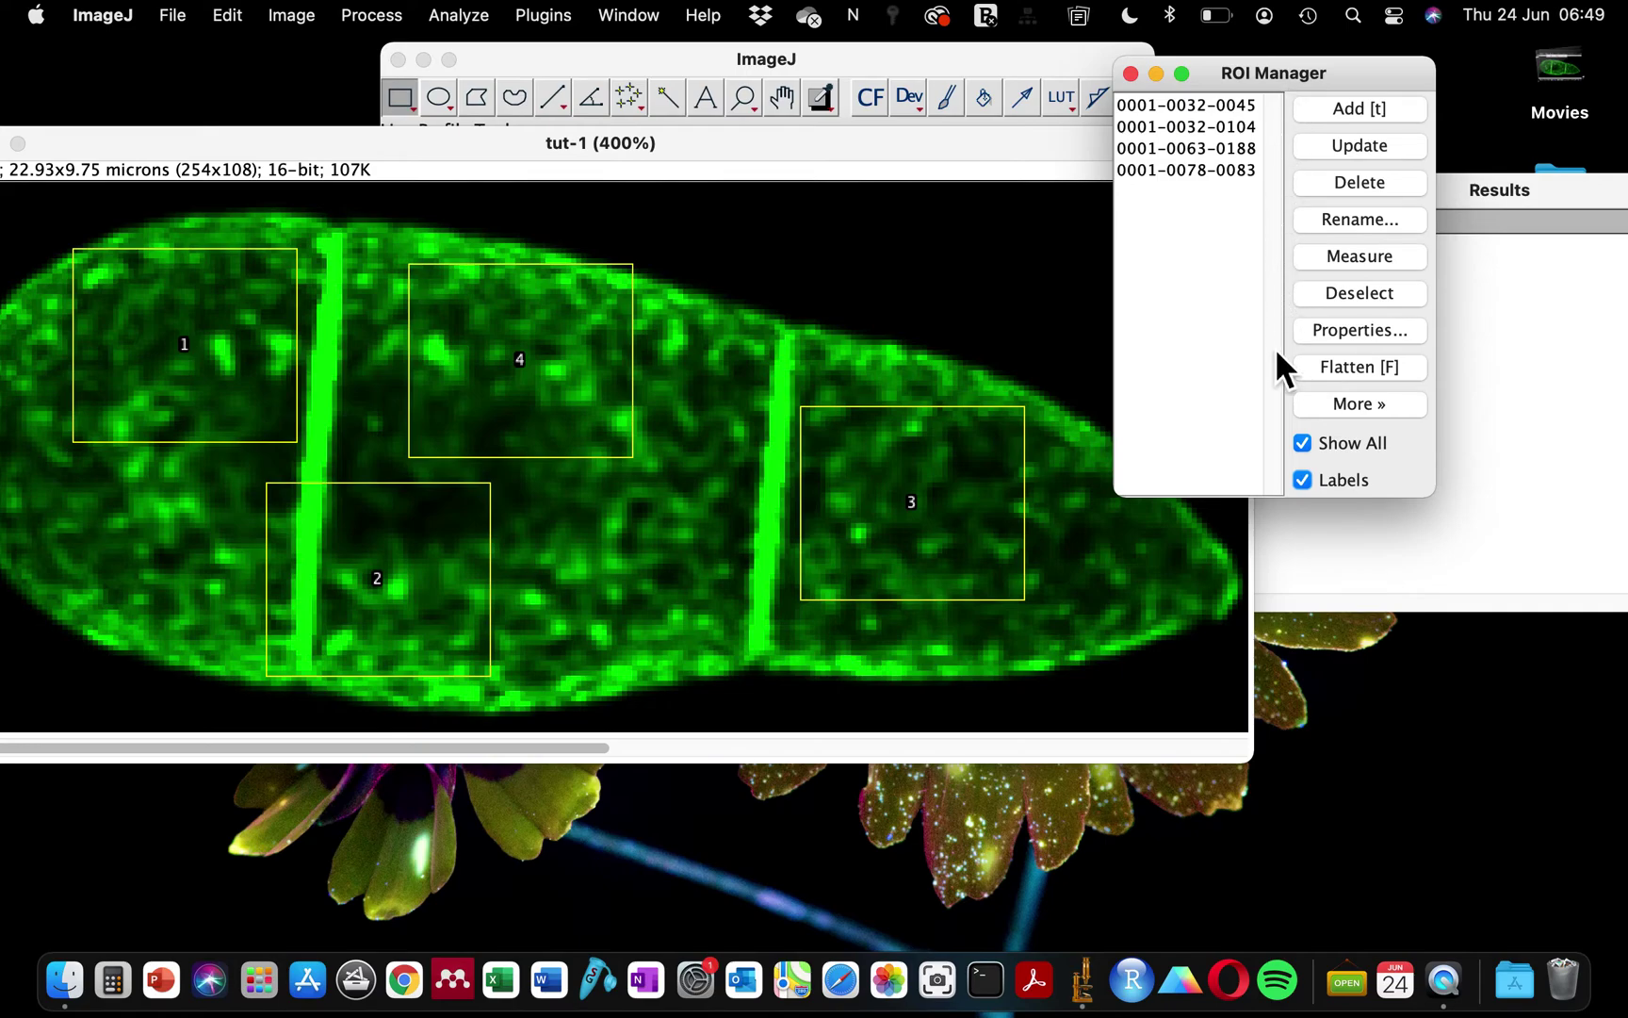
Run Multi Measure on the stored regions for all 2 slices with one row per slice and without appending results.
click(1352, 404)
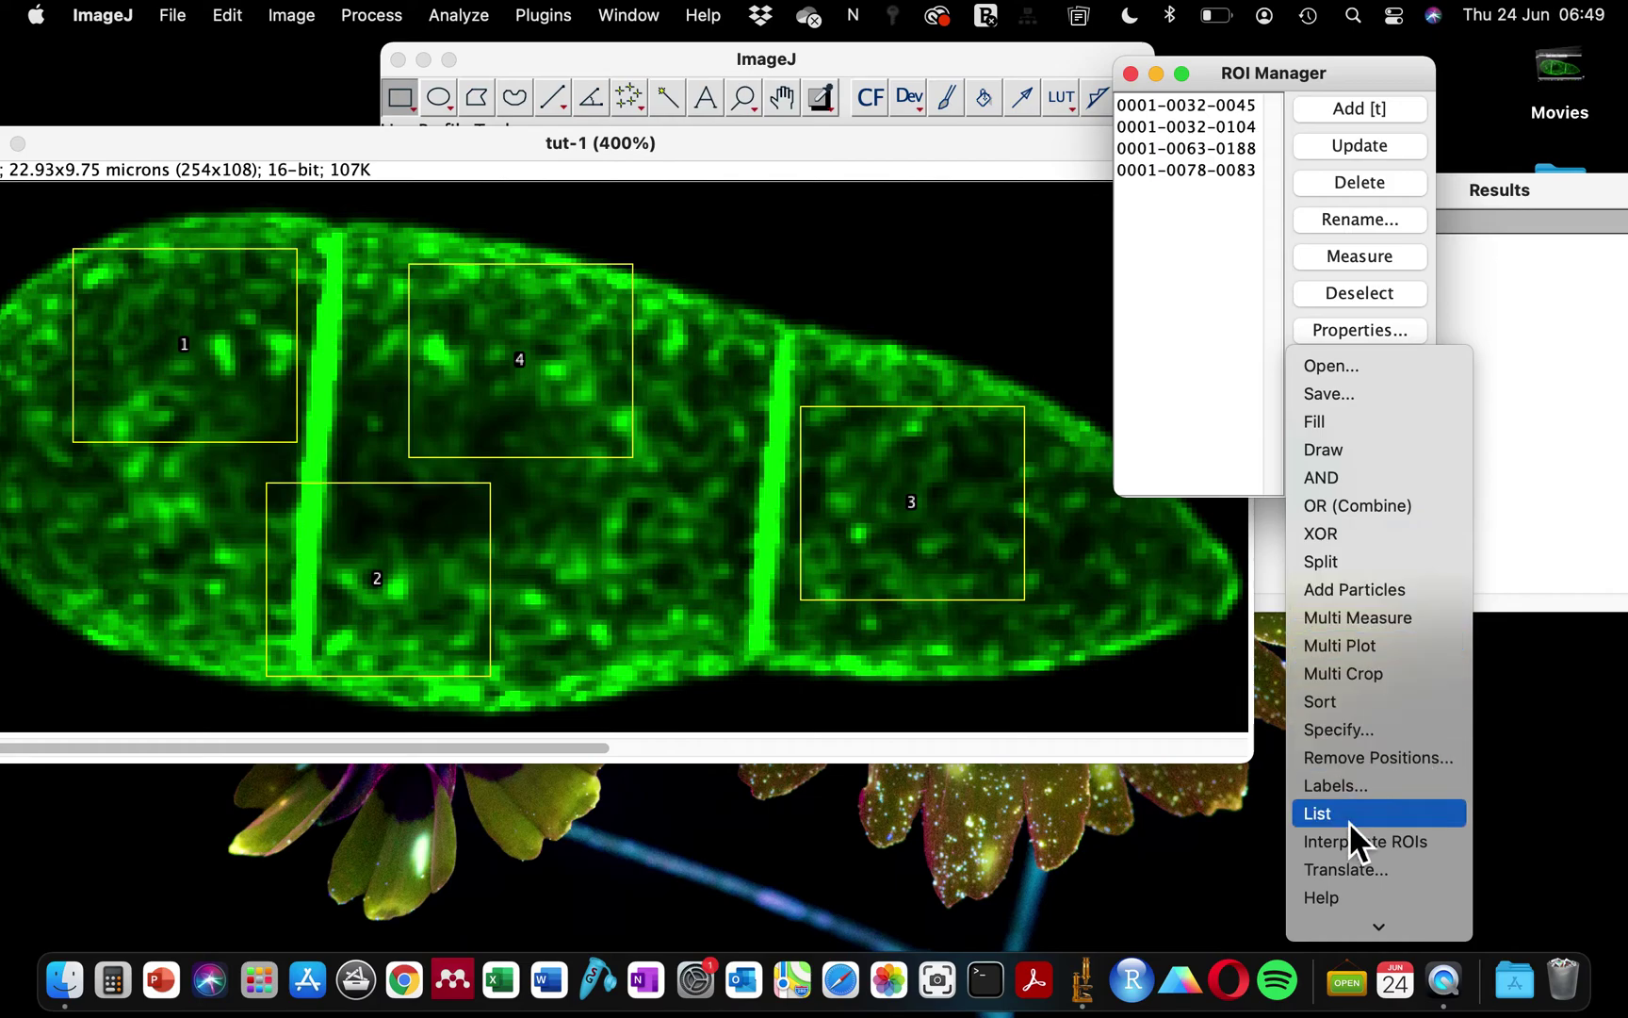
scroll(1340, 610, down, 1)
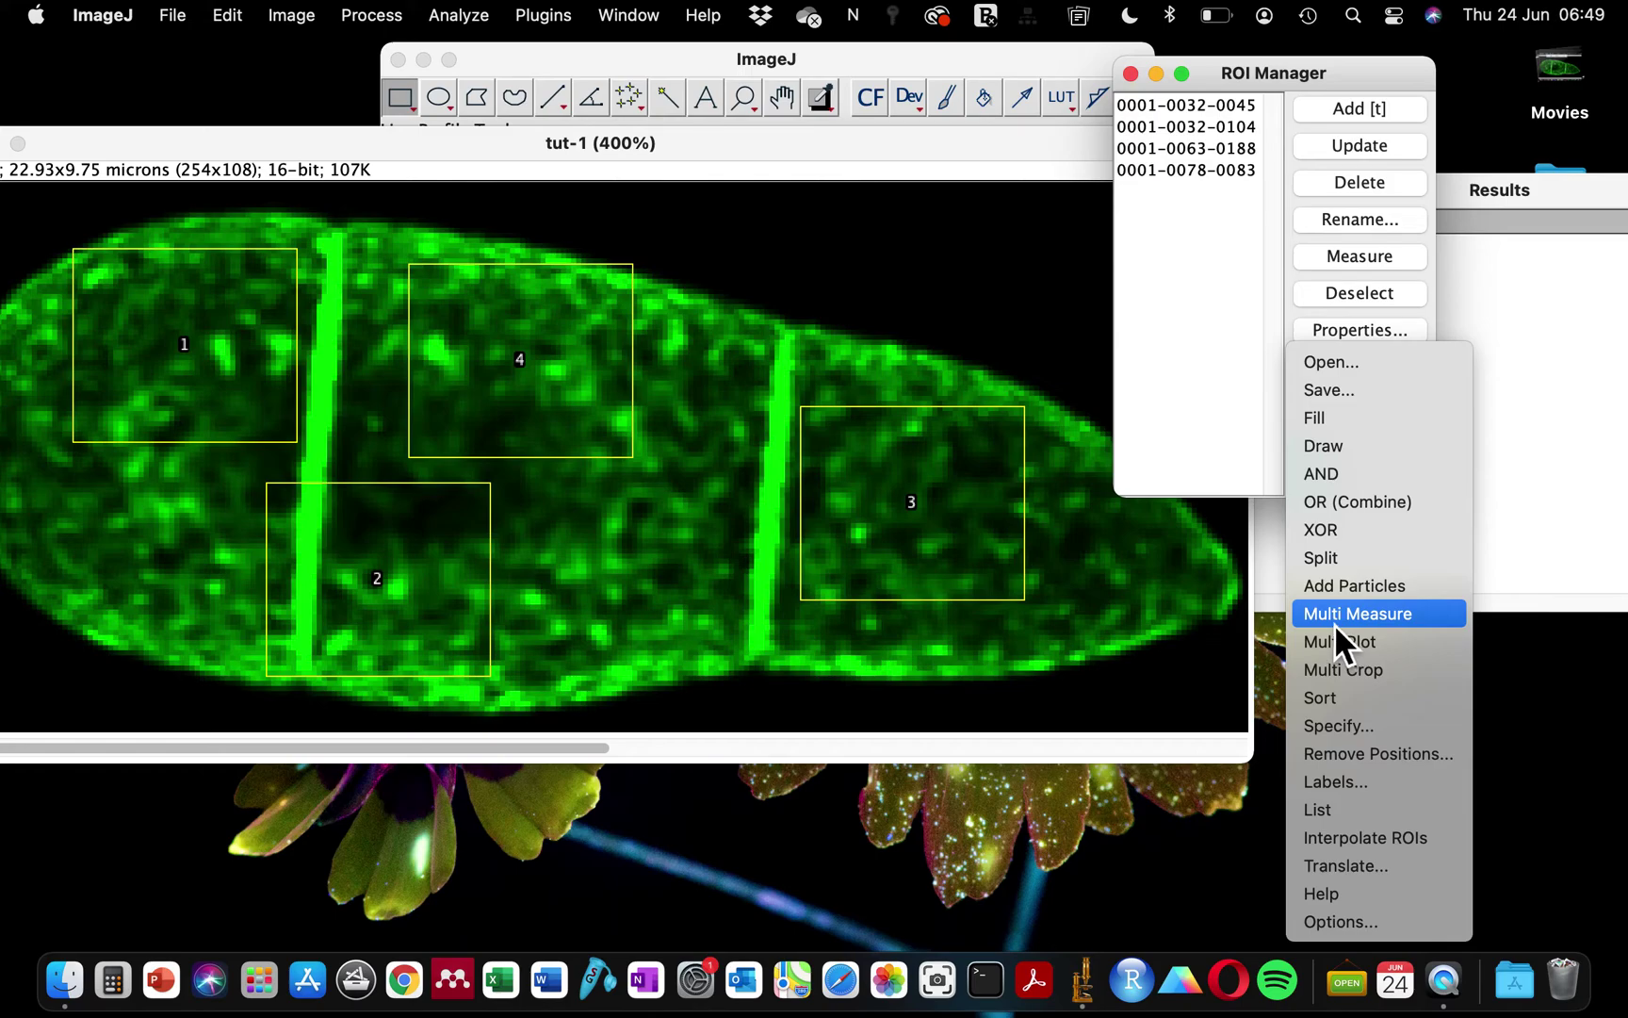
click(1284, 70)
drag(1283, 70, 1238, 66)
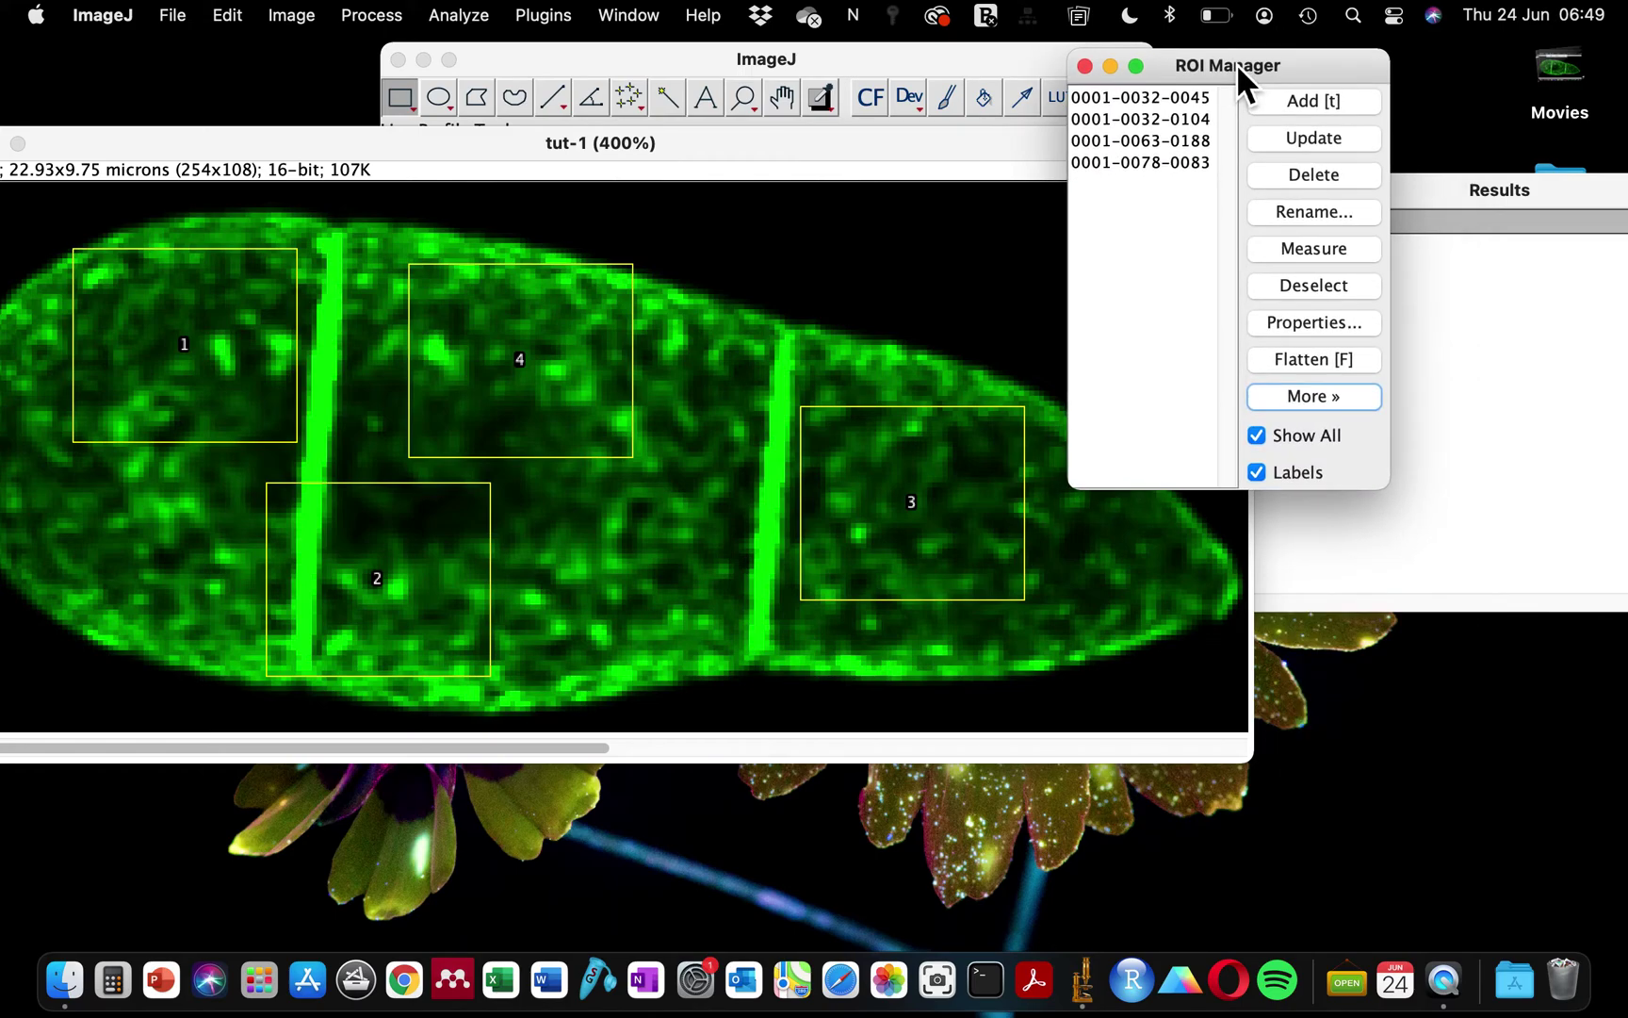
click(1318, 396)
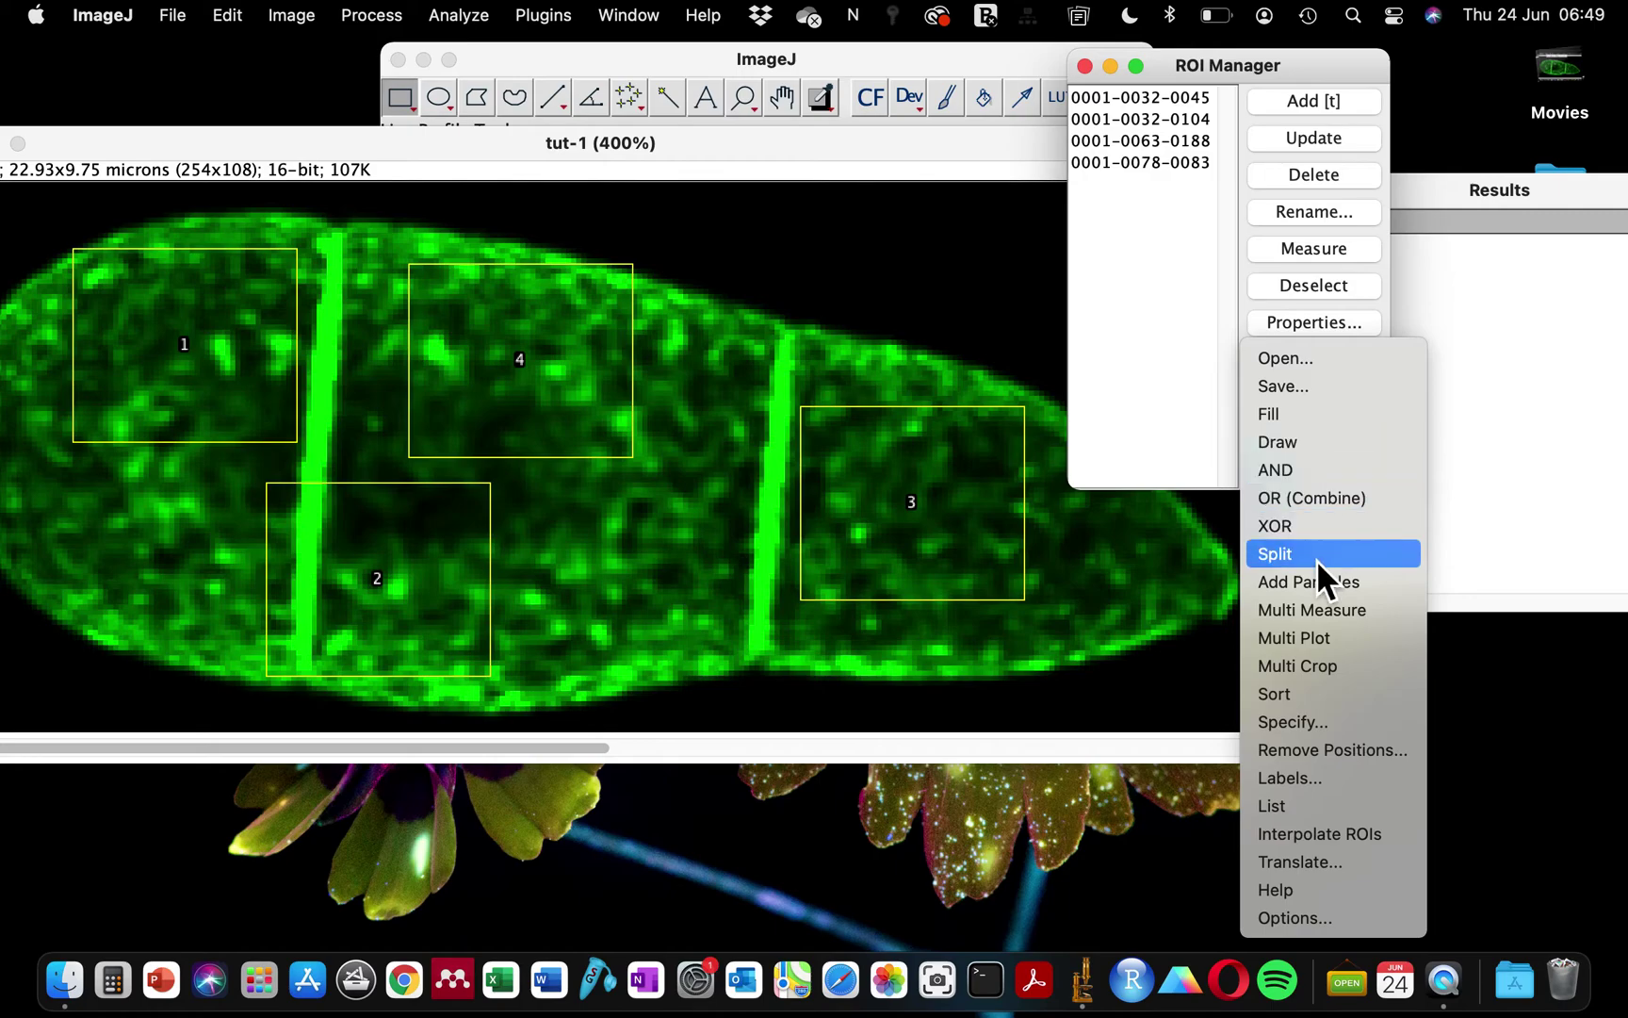
click(1311, 610)
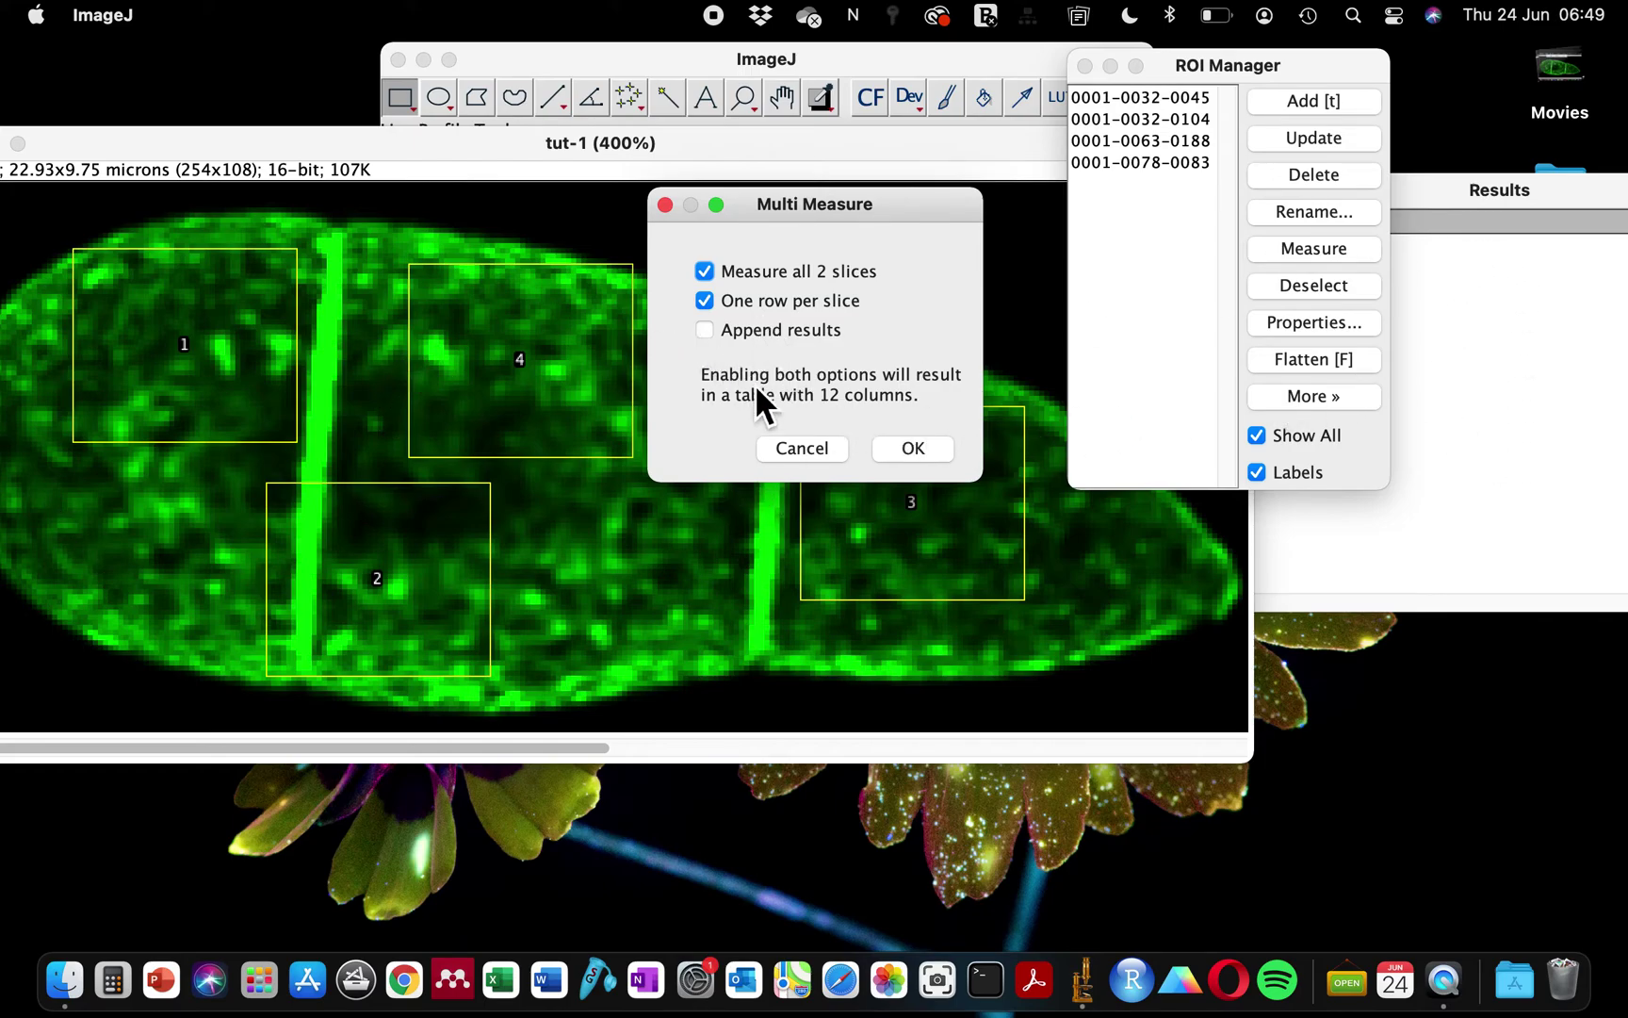
click(913, 450)
Examine the area, mean and skew columns of each region in the Results table, and close it without saving the measurements.
drag(1463, 179, 908, 215)
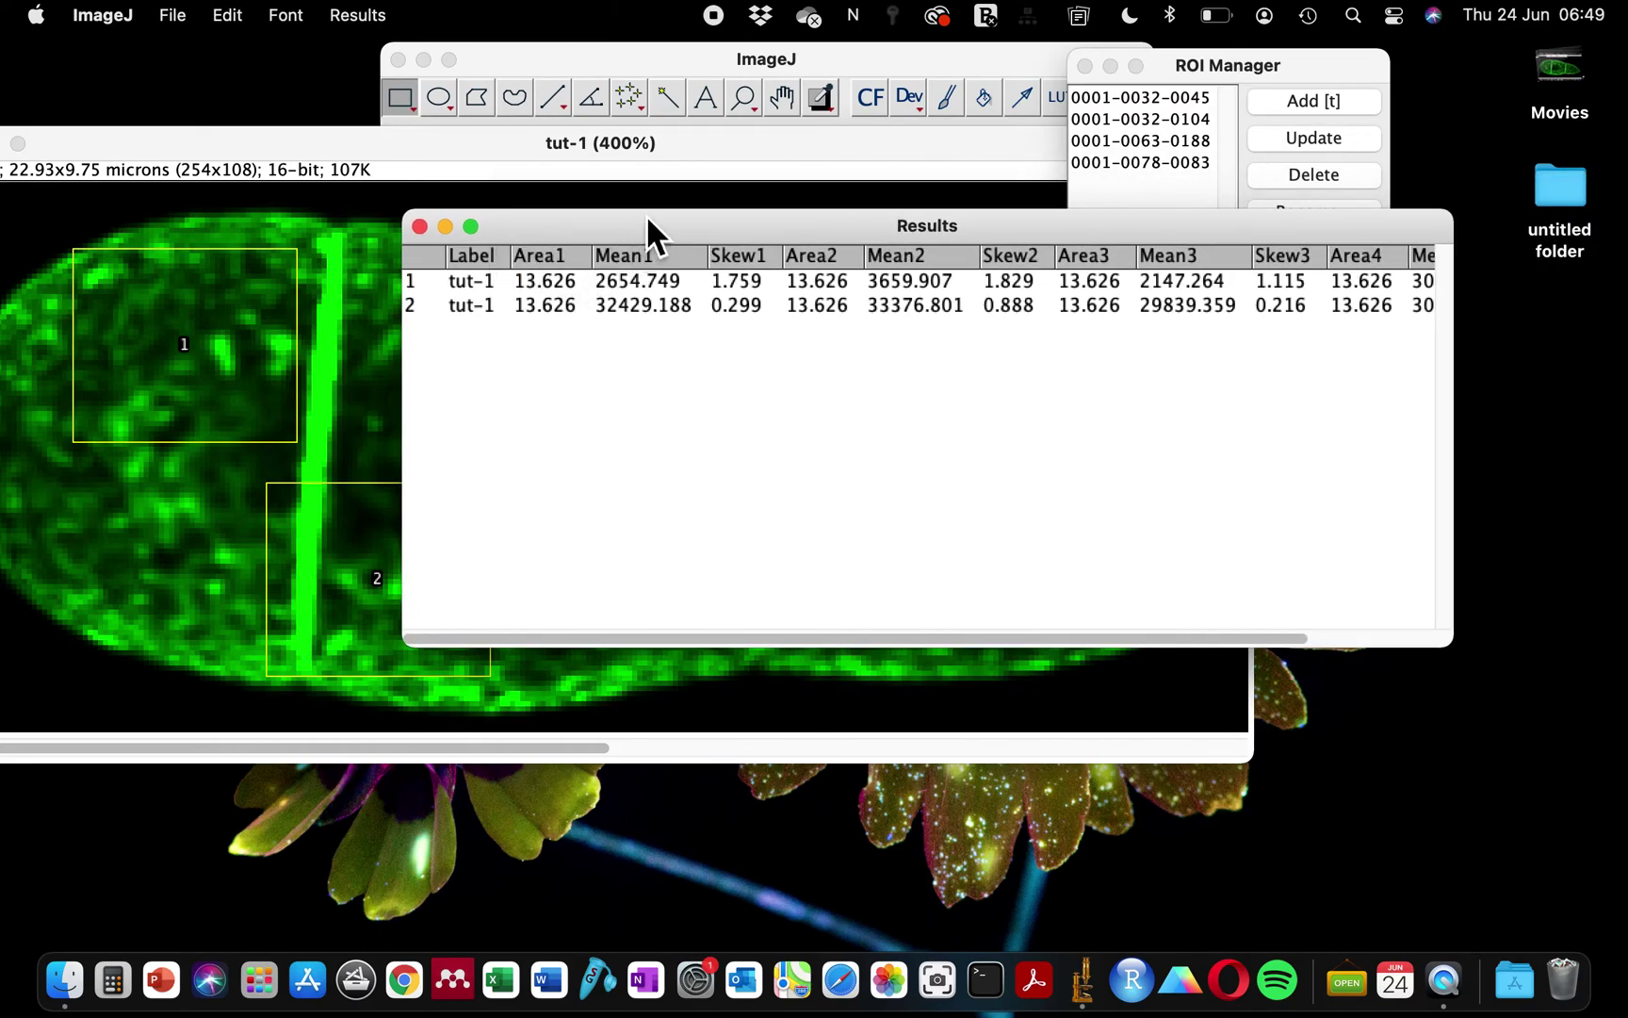
drag(647, 229, 540, 227)
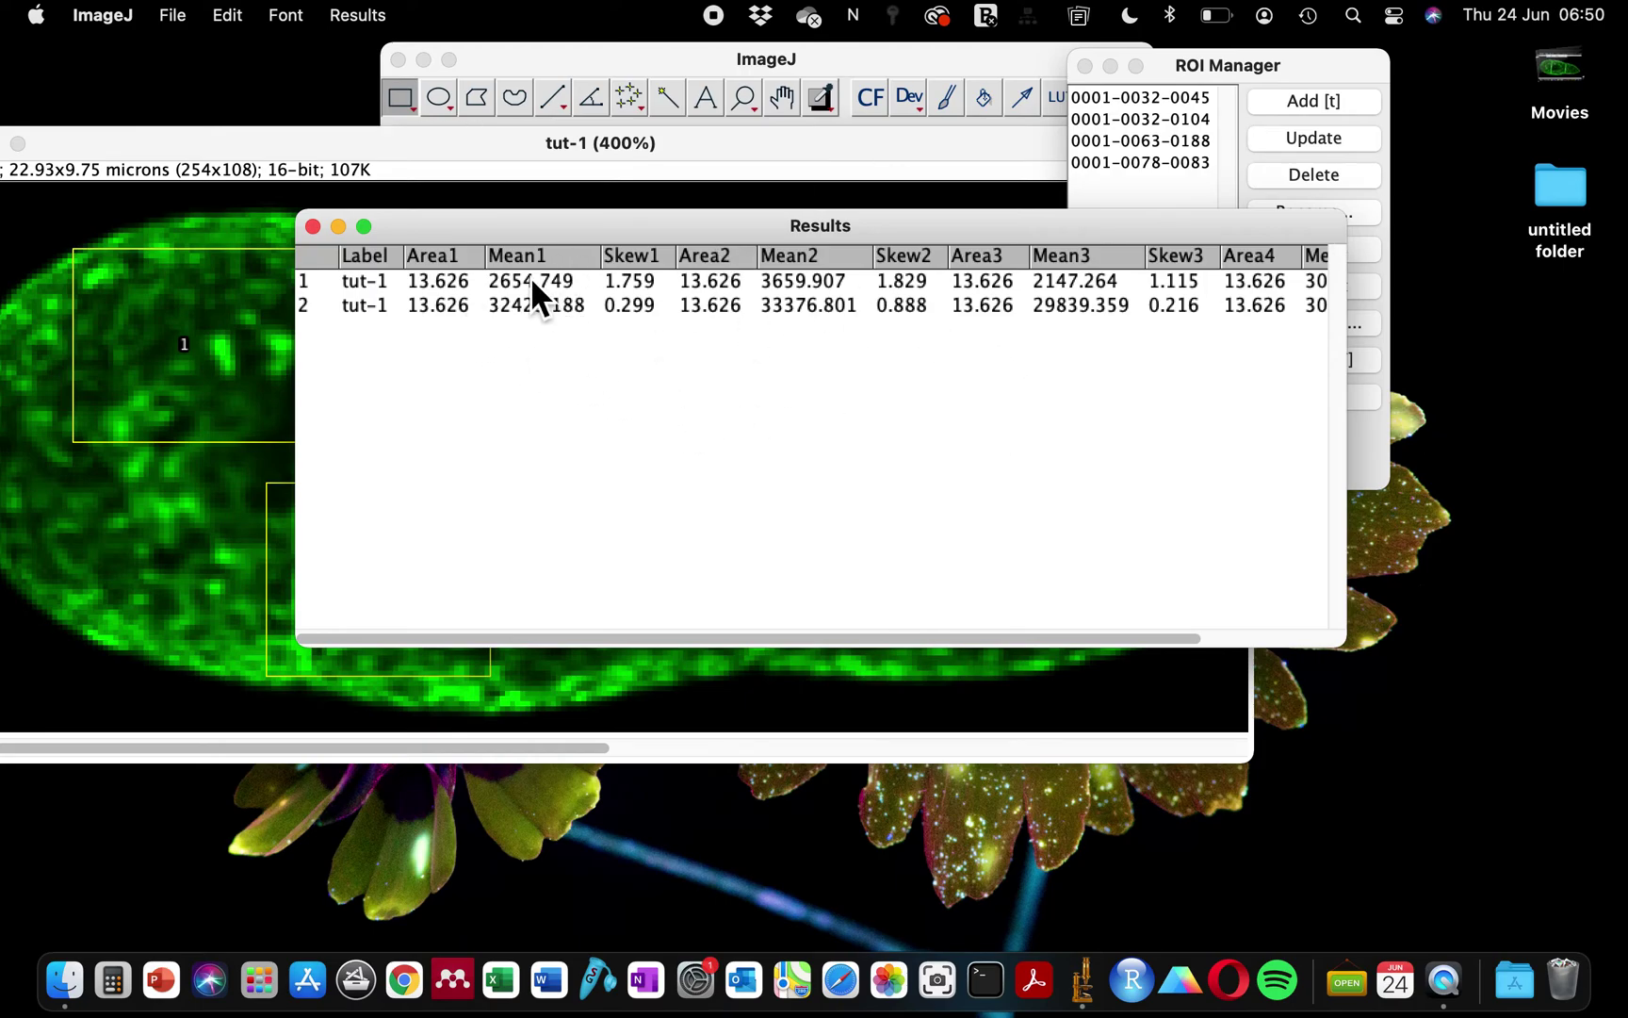
drag(452, 232, 555, 251)
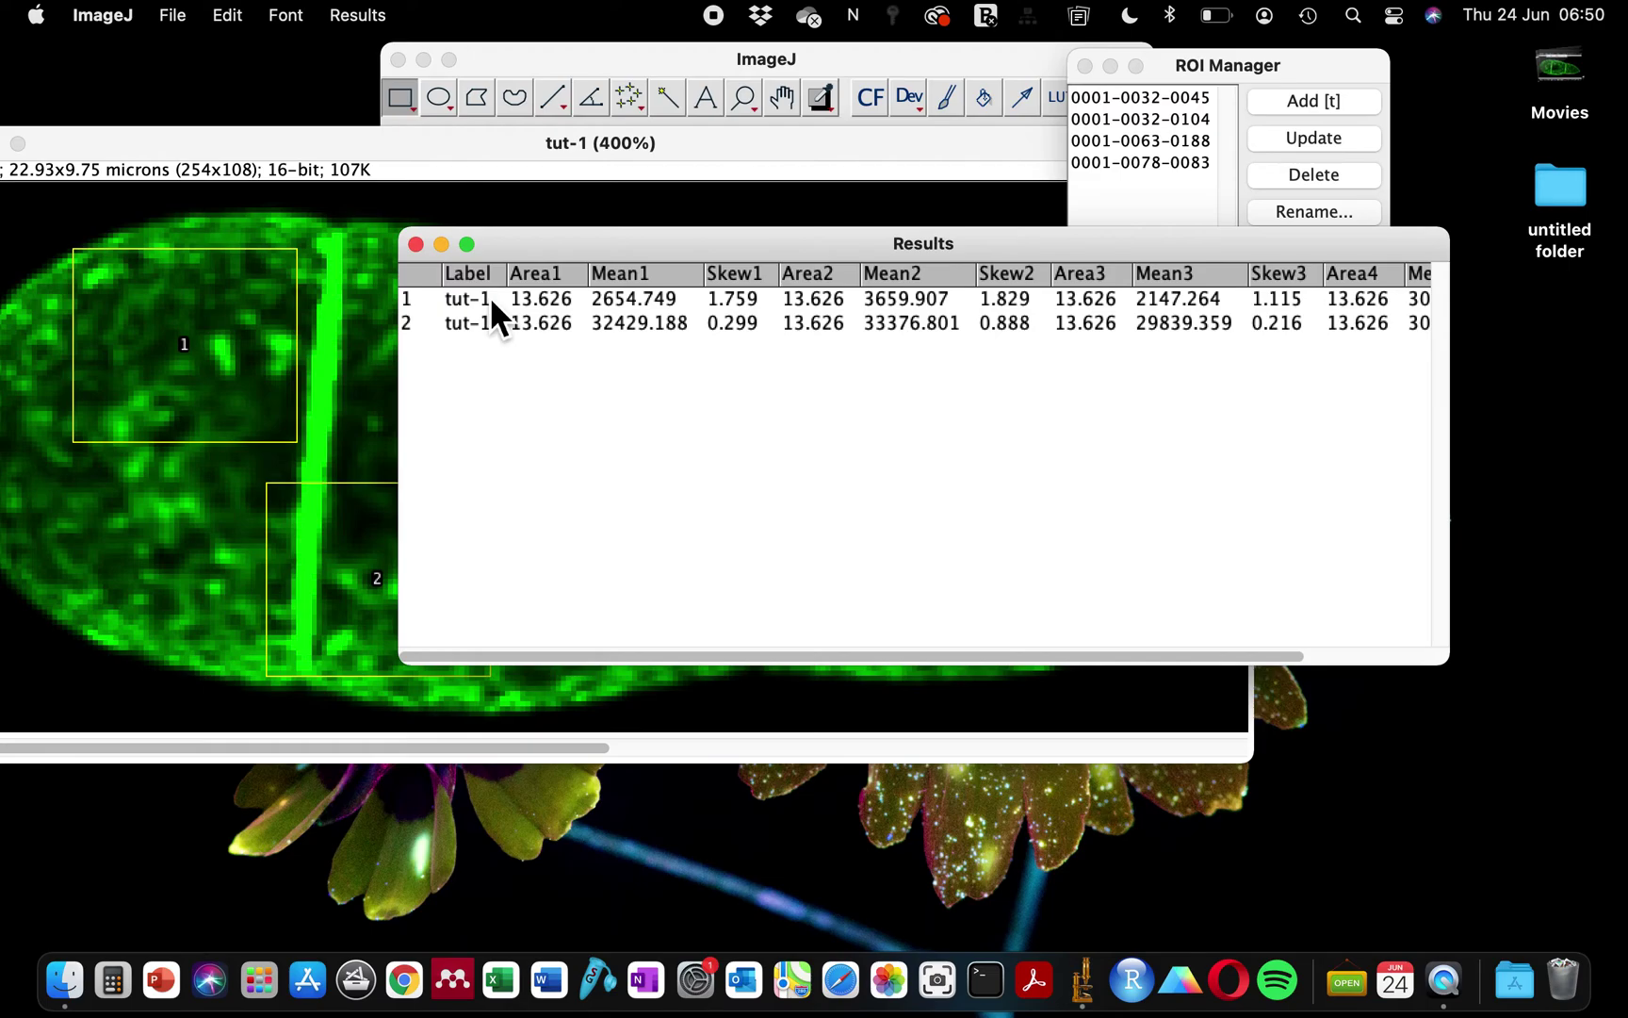
click(421, 247)
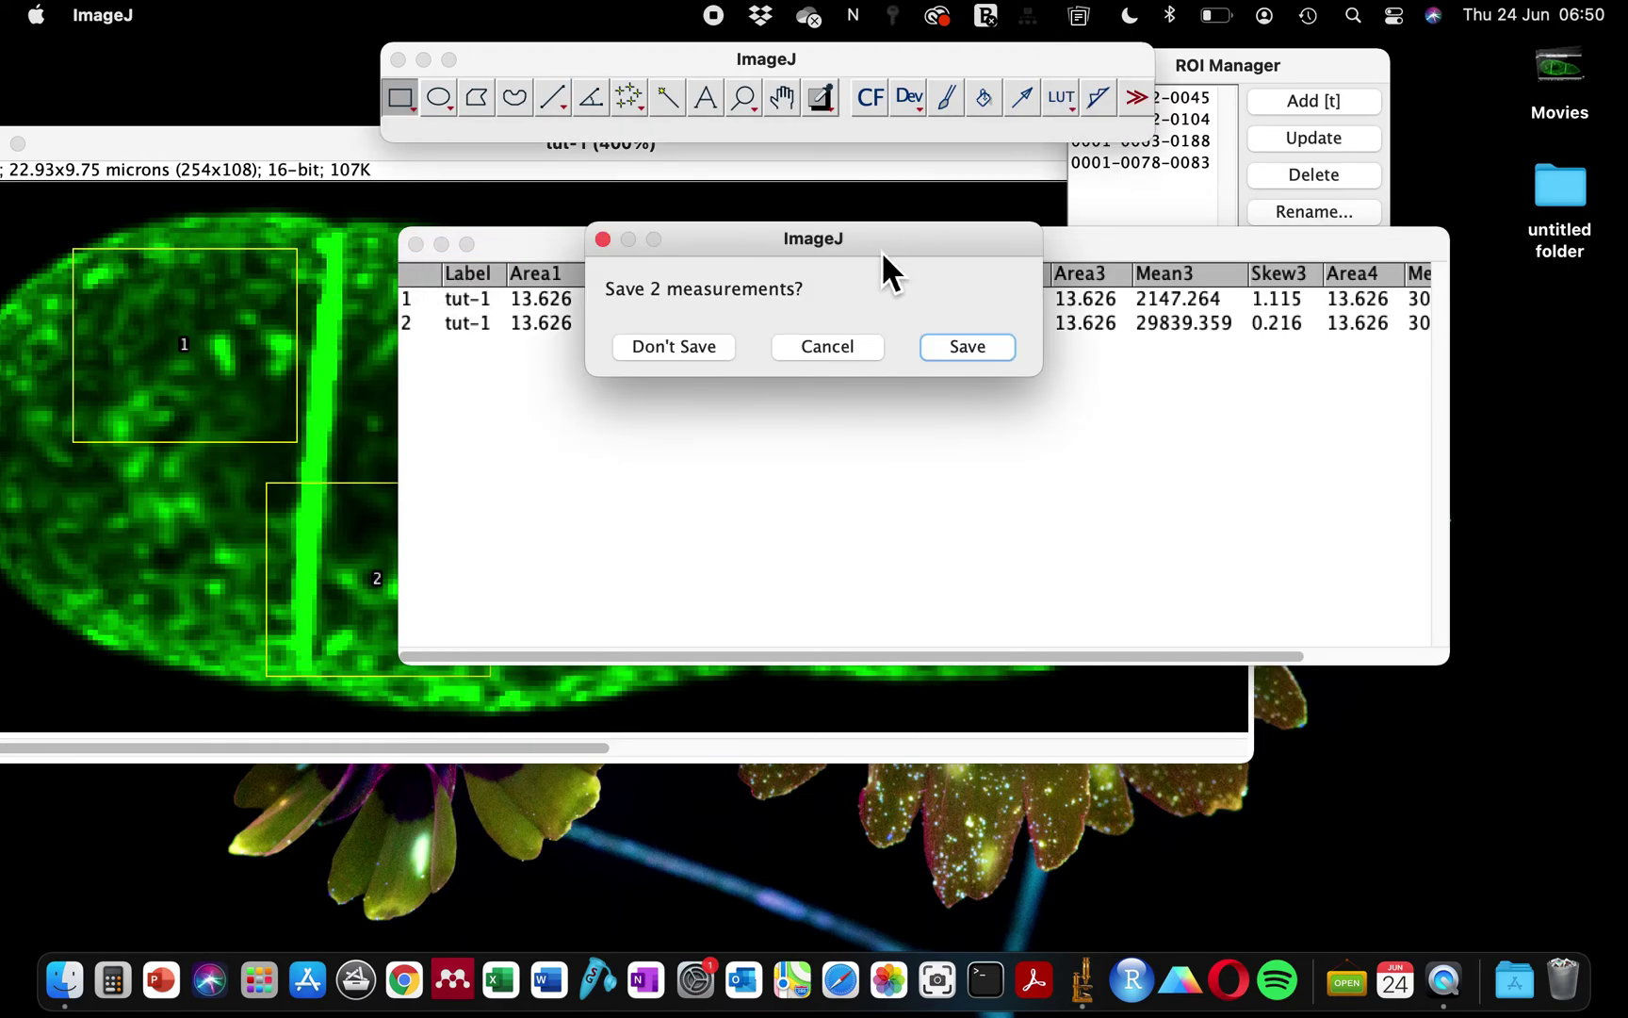
click(721, 347)
Run Multi Measure on the stored regions for all 2 slices with one row per slice turned off, and uncover the image beside the Results table.
click(1281, 398)
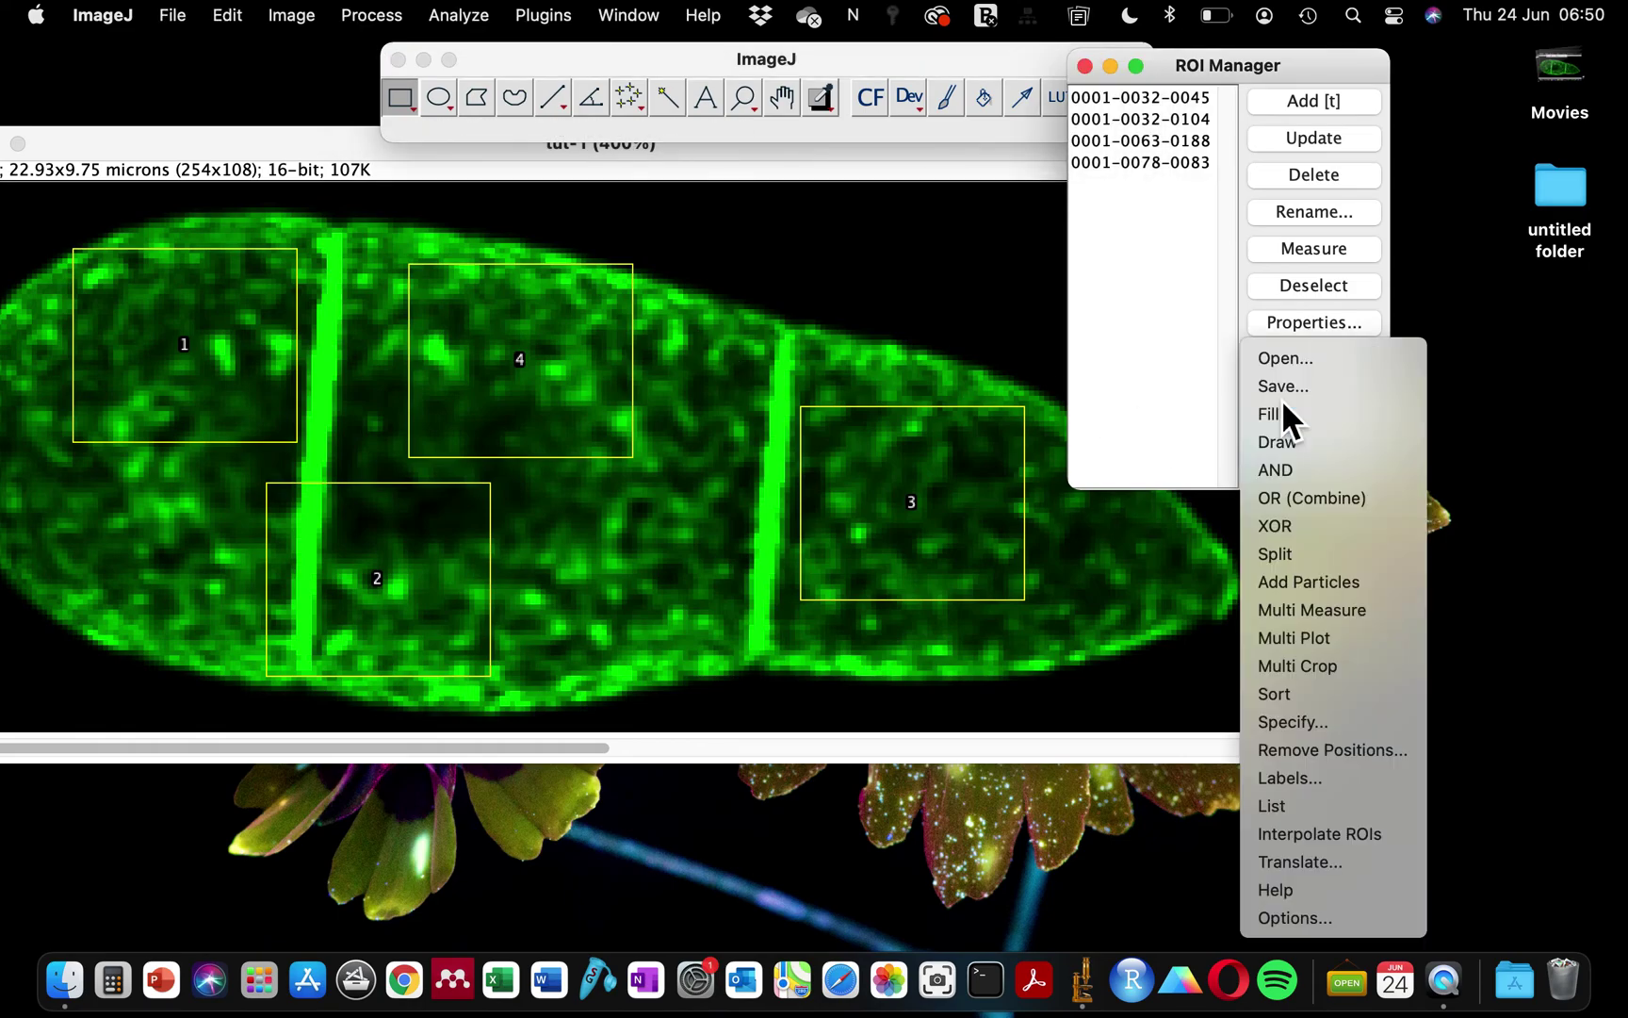
click(1278, 616)
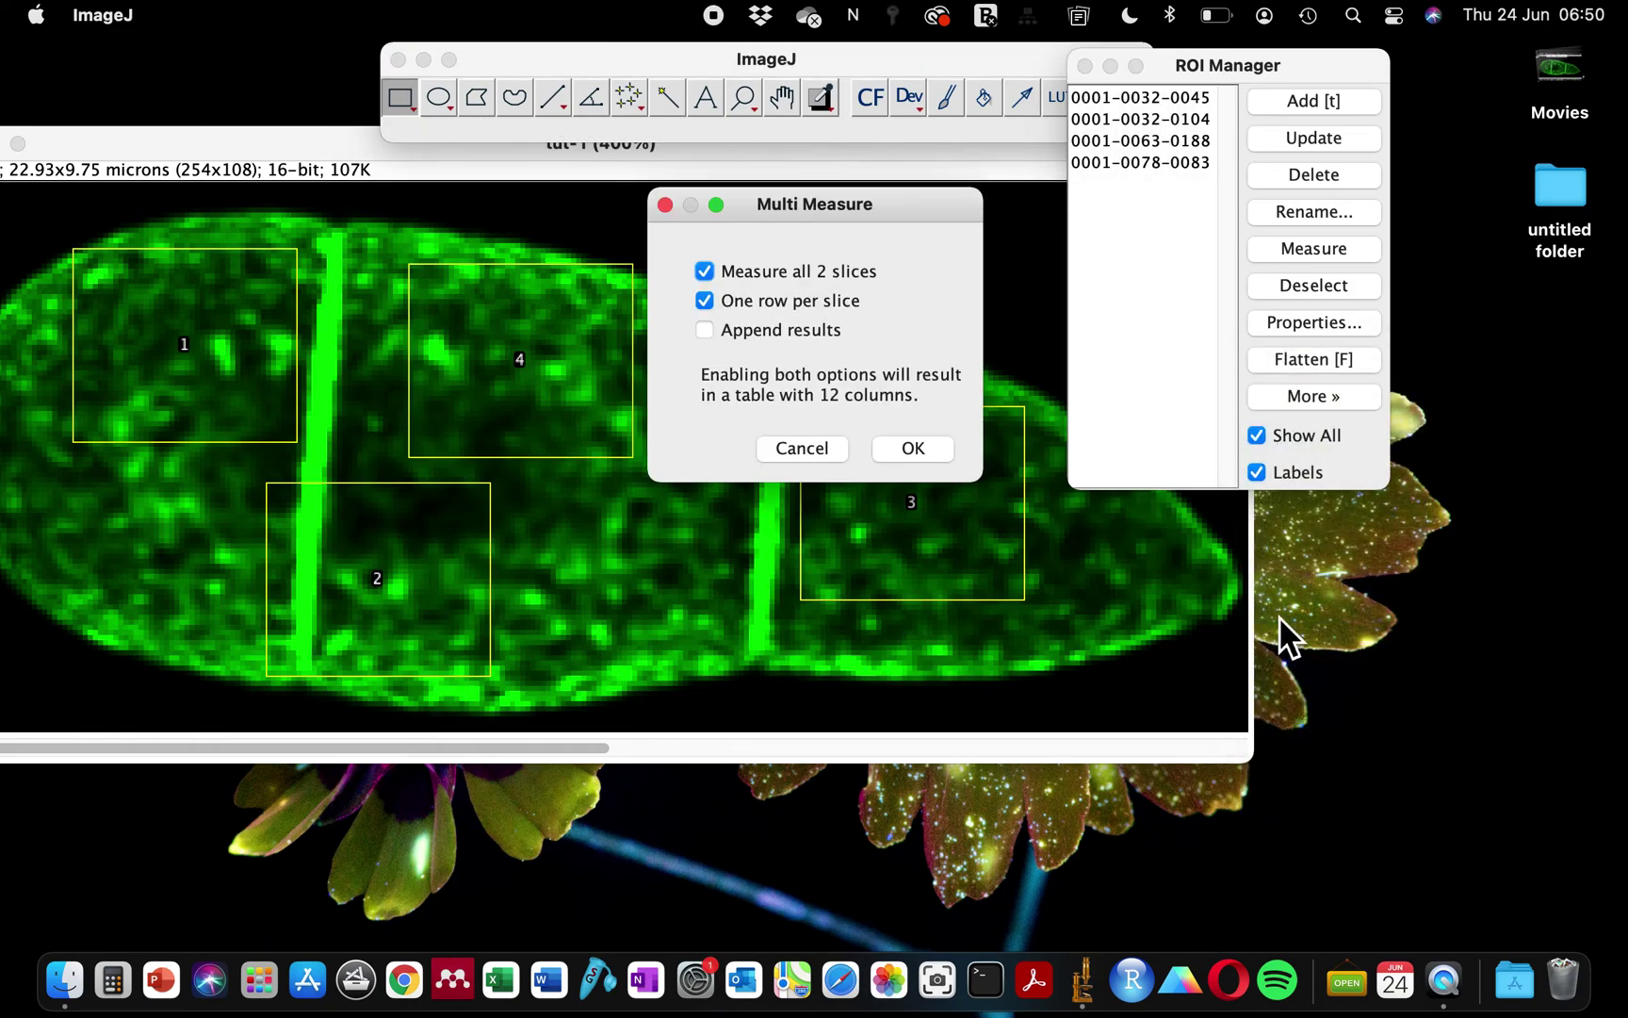
click(713, 304)
click(914, 449)
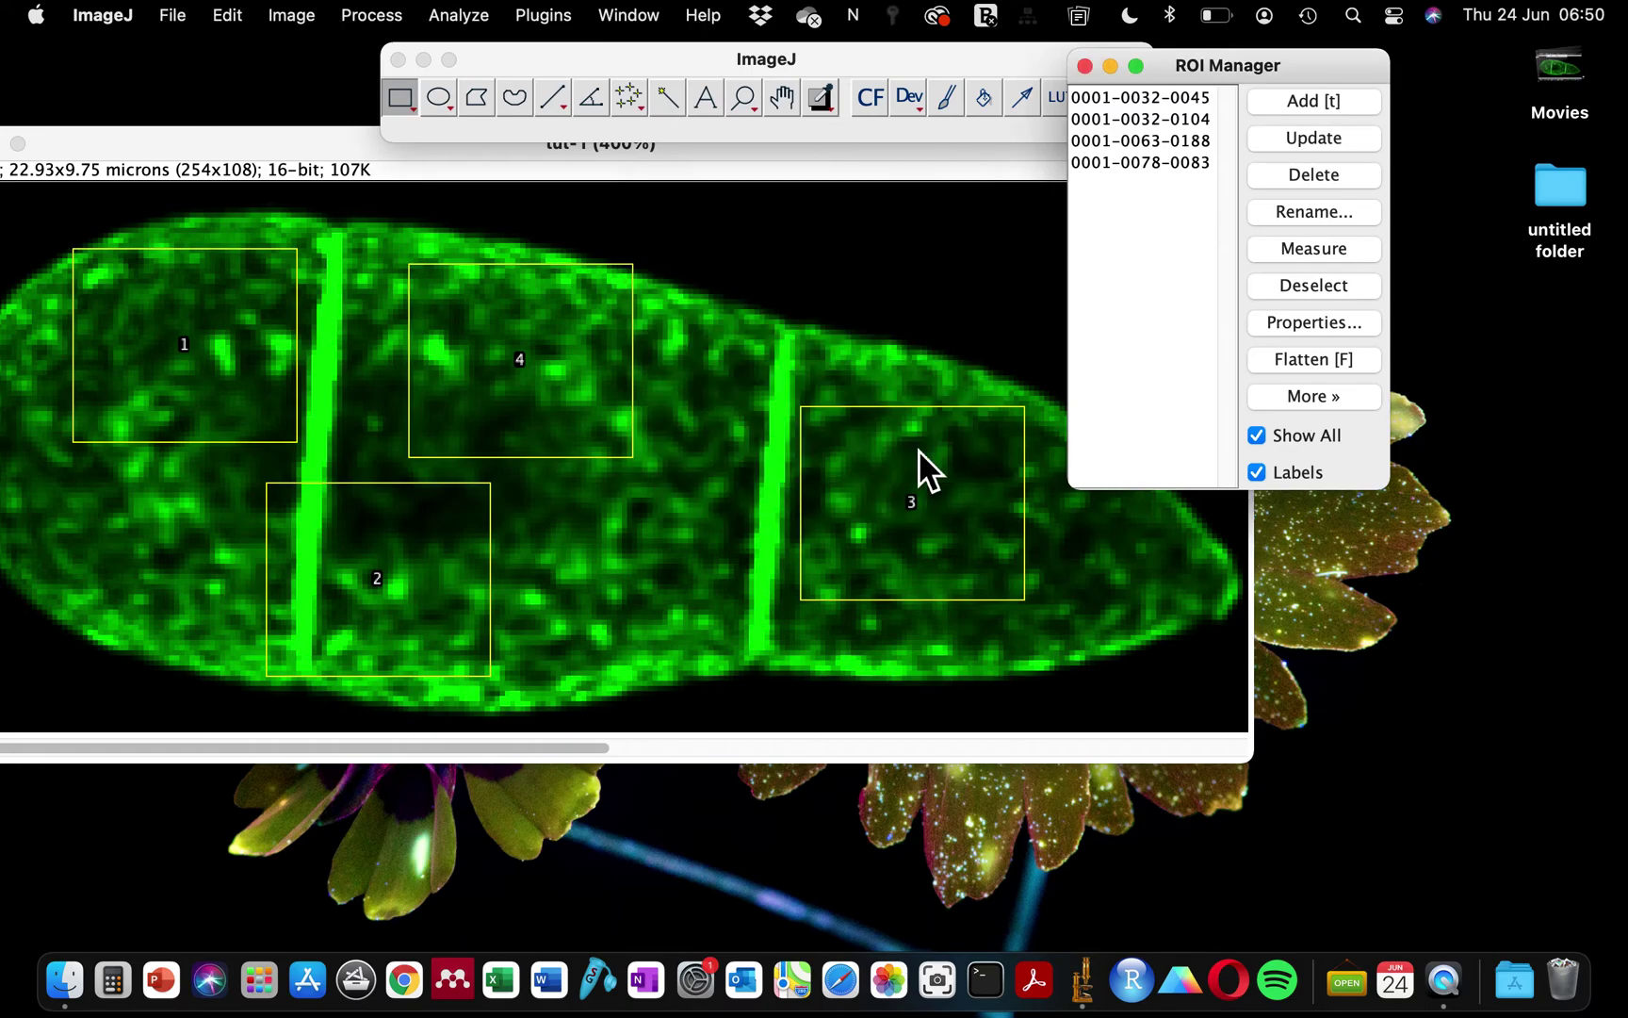
drag(613, 243, 843, 243)
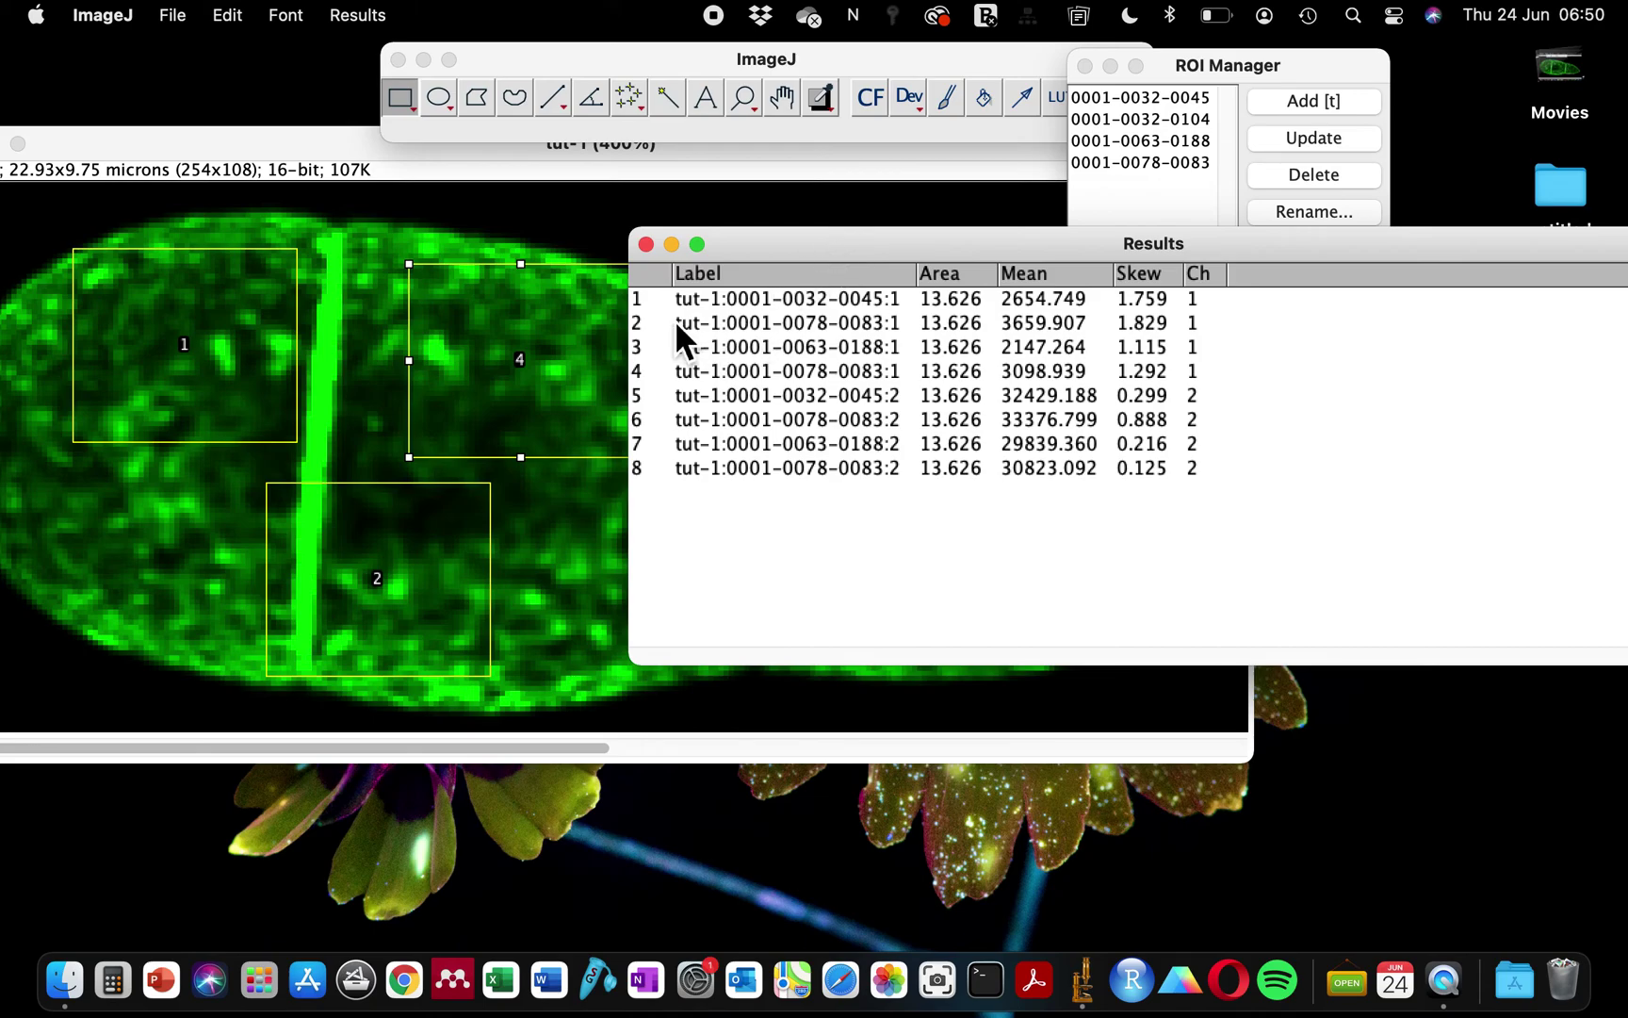
Examine rows 1 to 4 of the Results table one by one against the matching numbered regions on tut-1.
click(648, 300)
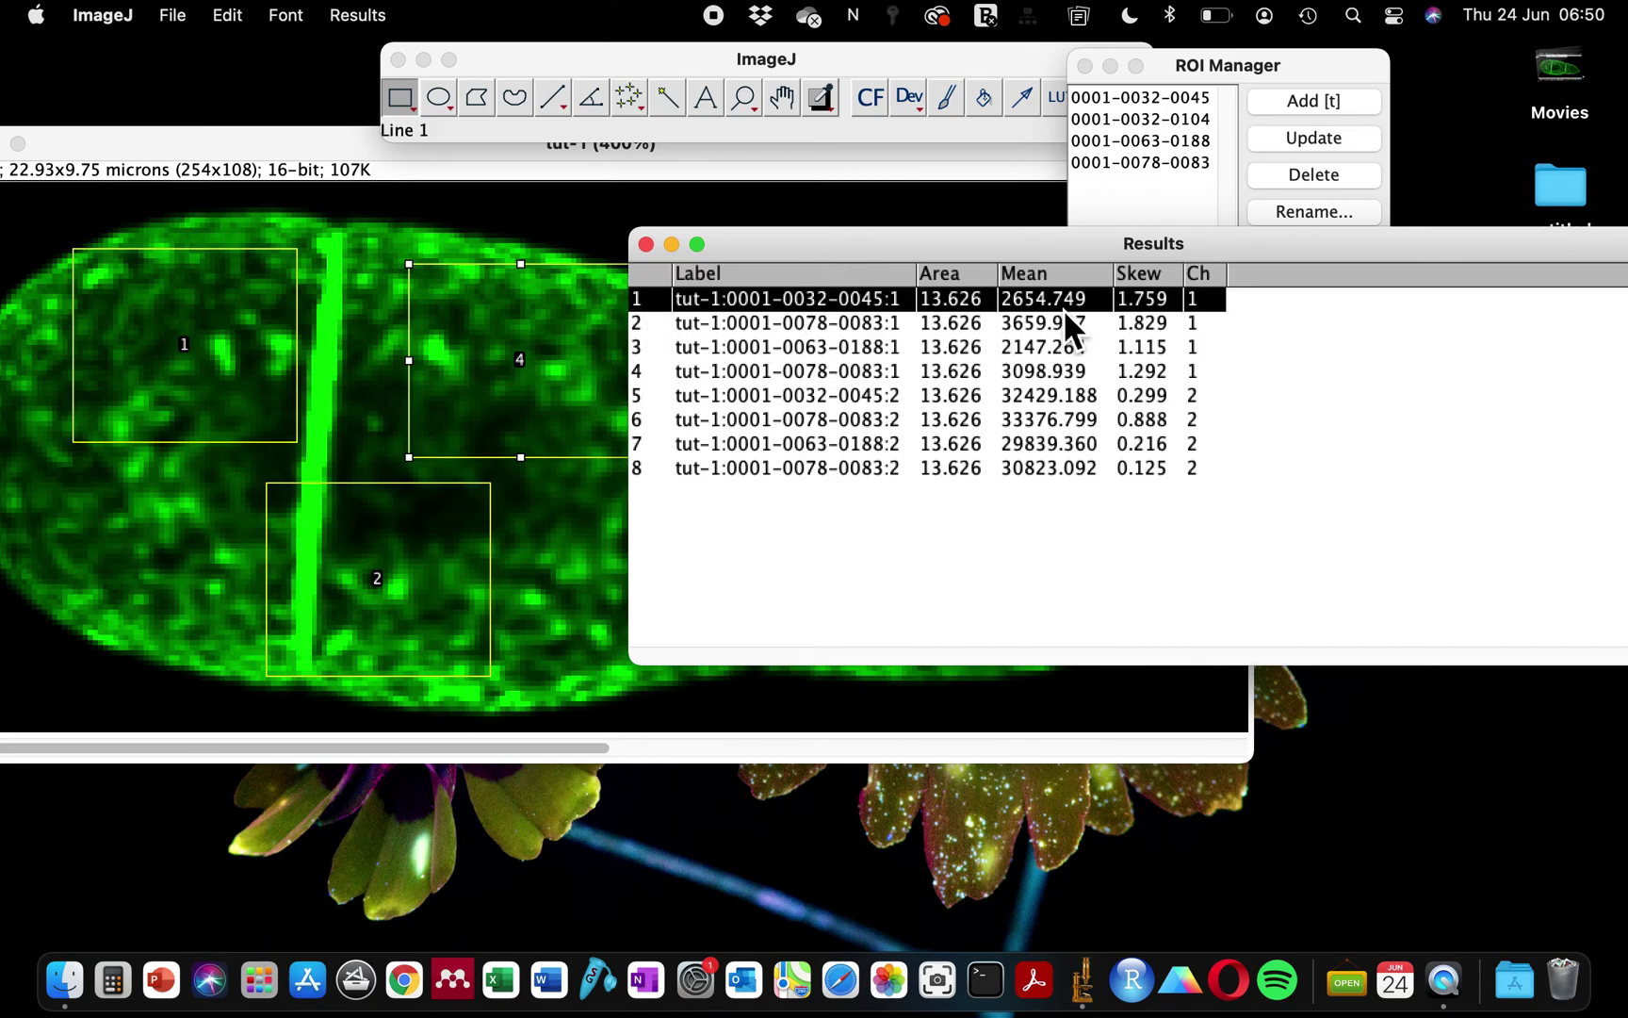
click(714, 331)
drag(734, 245, 688, 526)
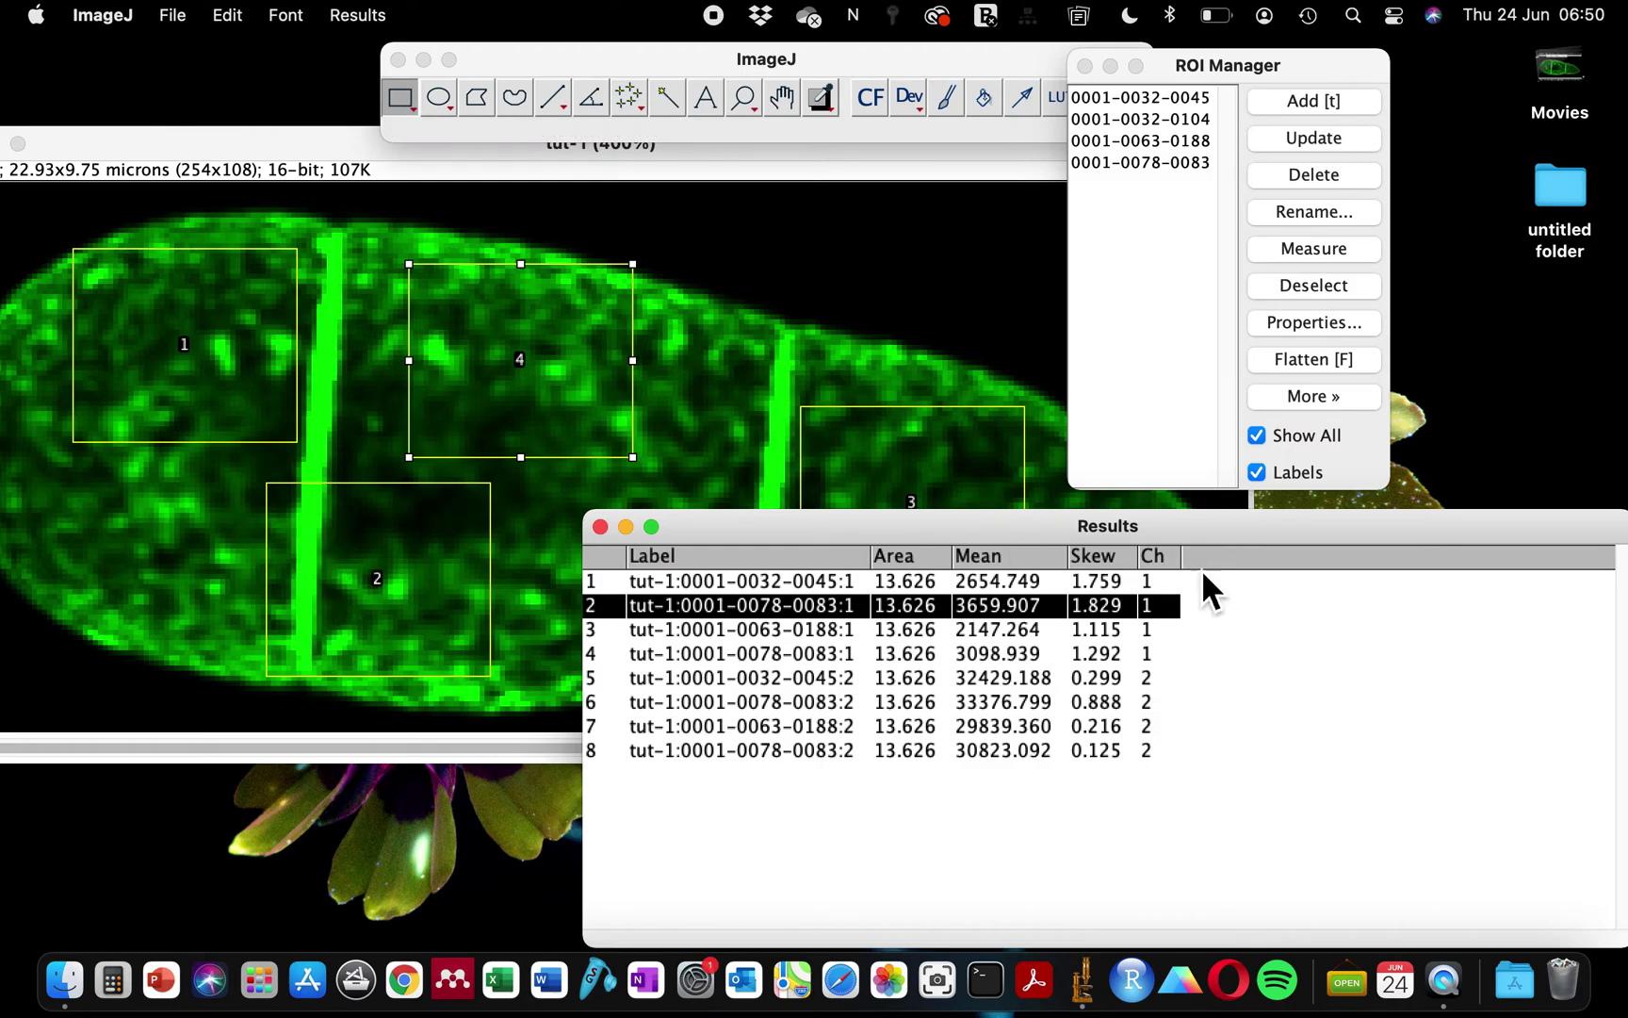
click(758, 629)
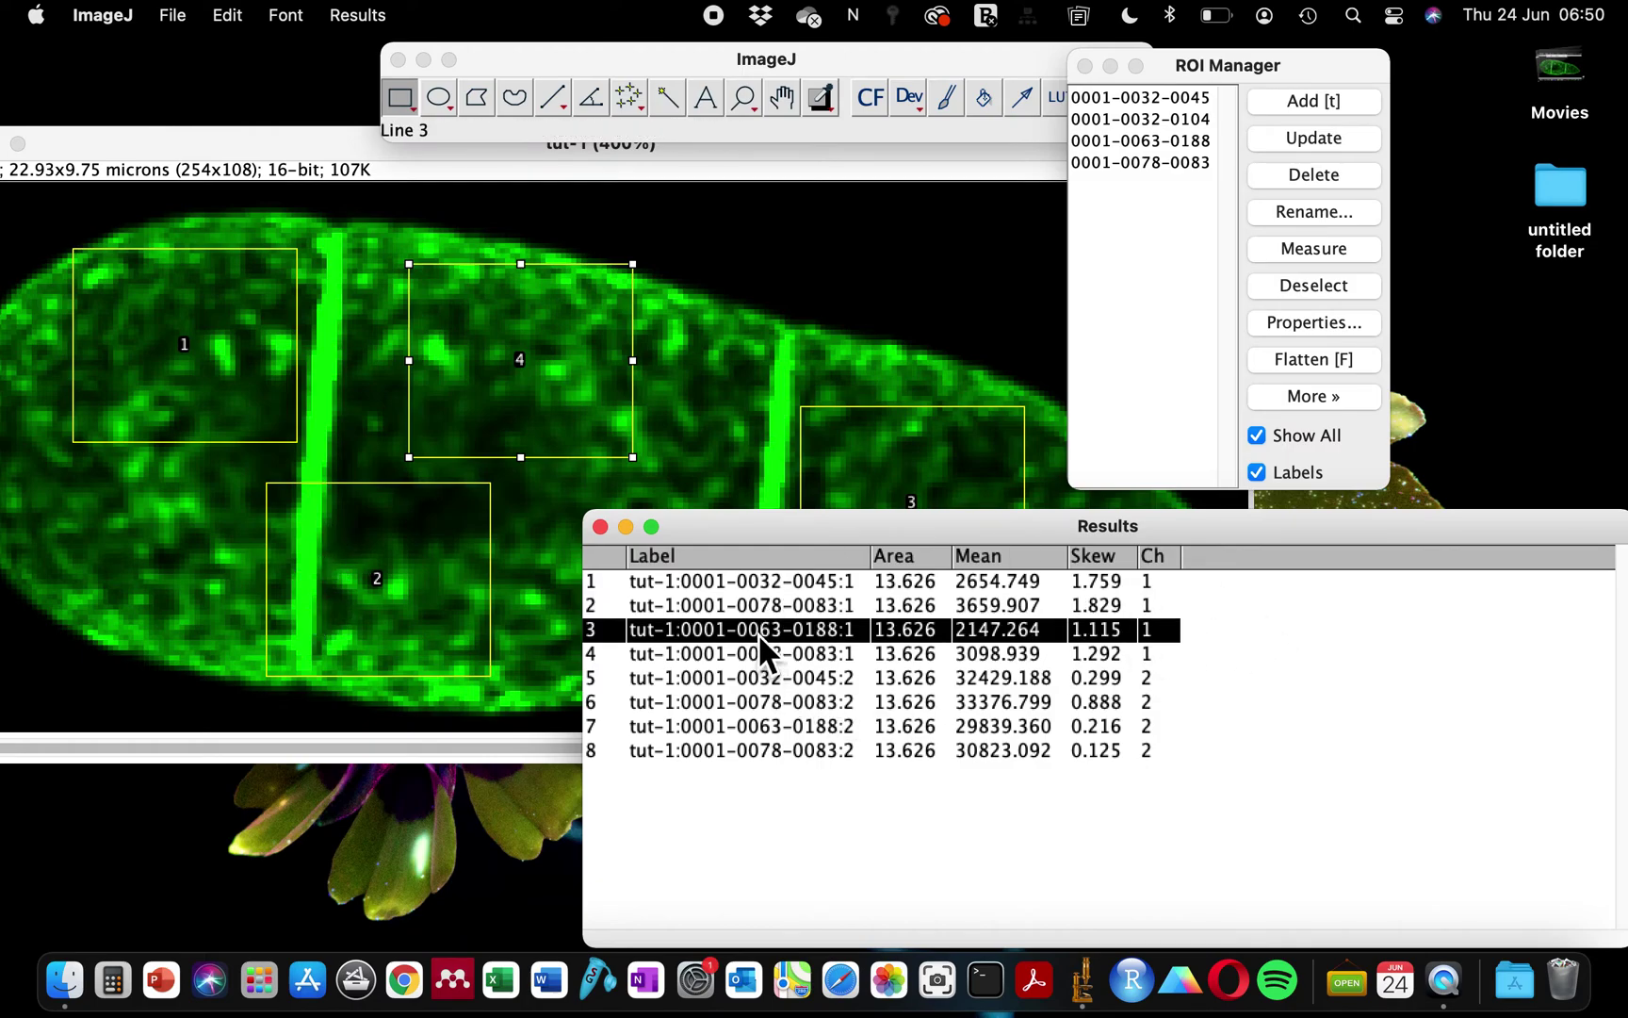
click(750, 654)
drag(777, 523, 322, 377)
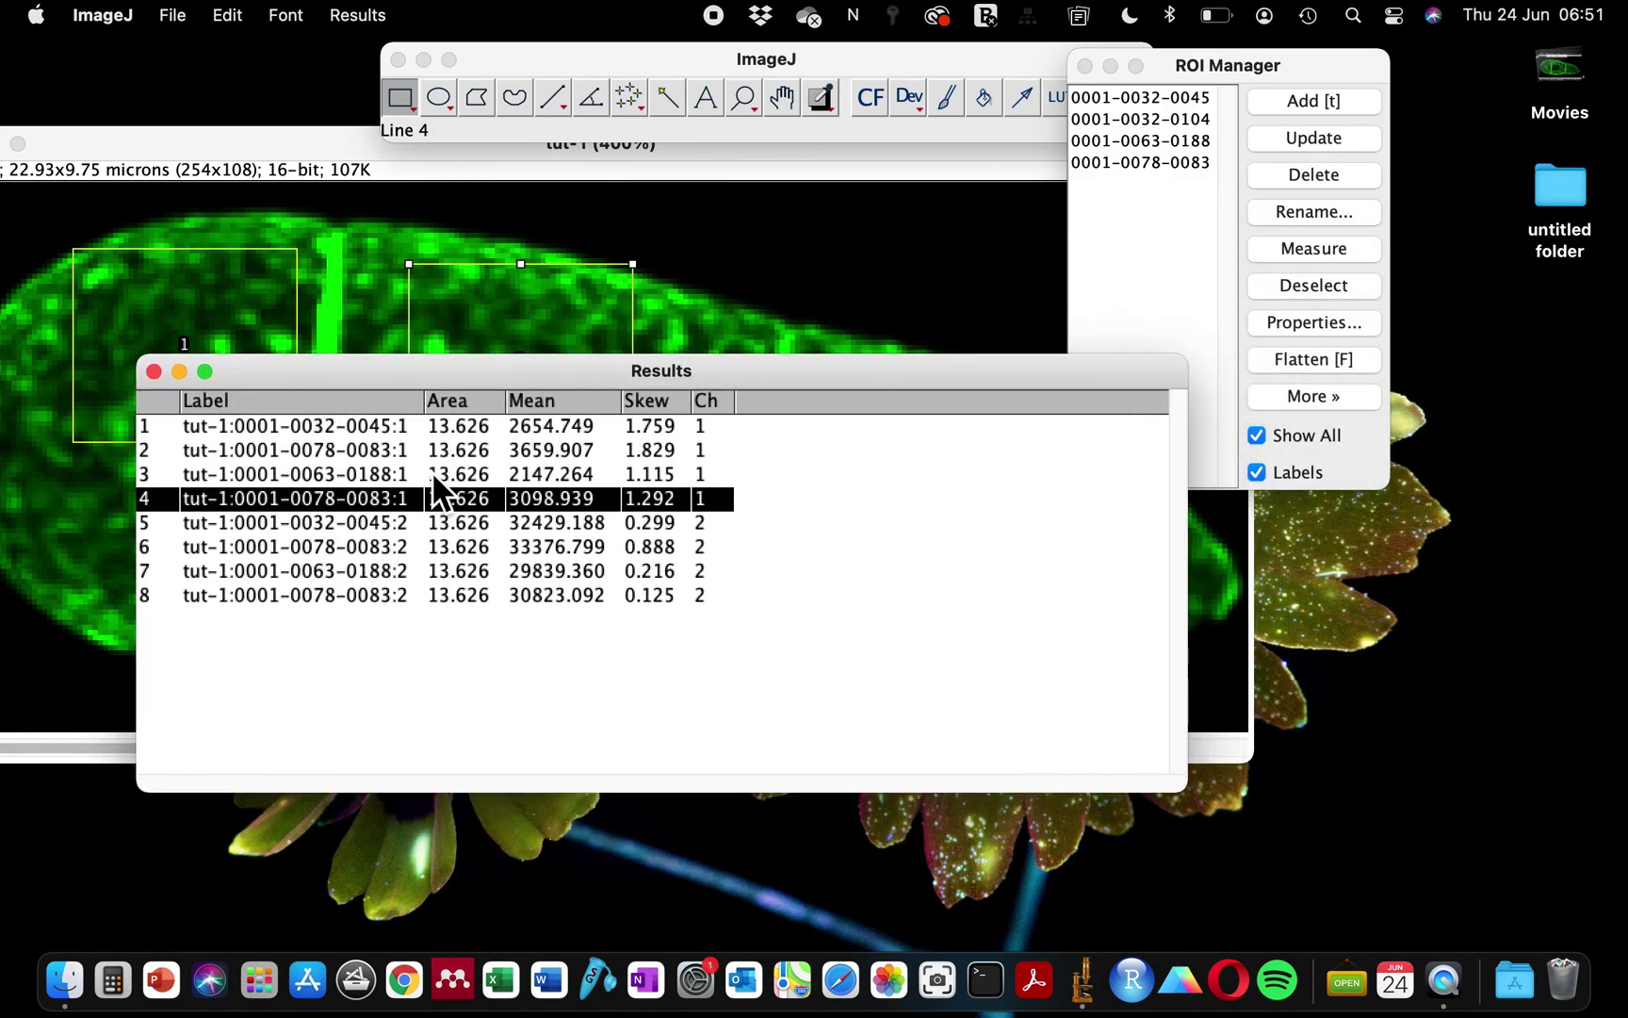
Compare the block of channel 1 rows with the channel 2 rows in the Results table, keeping the image accessible beside it.
click(386, 643)
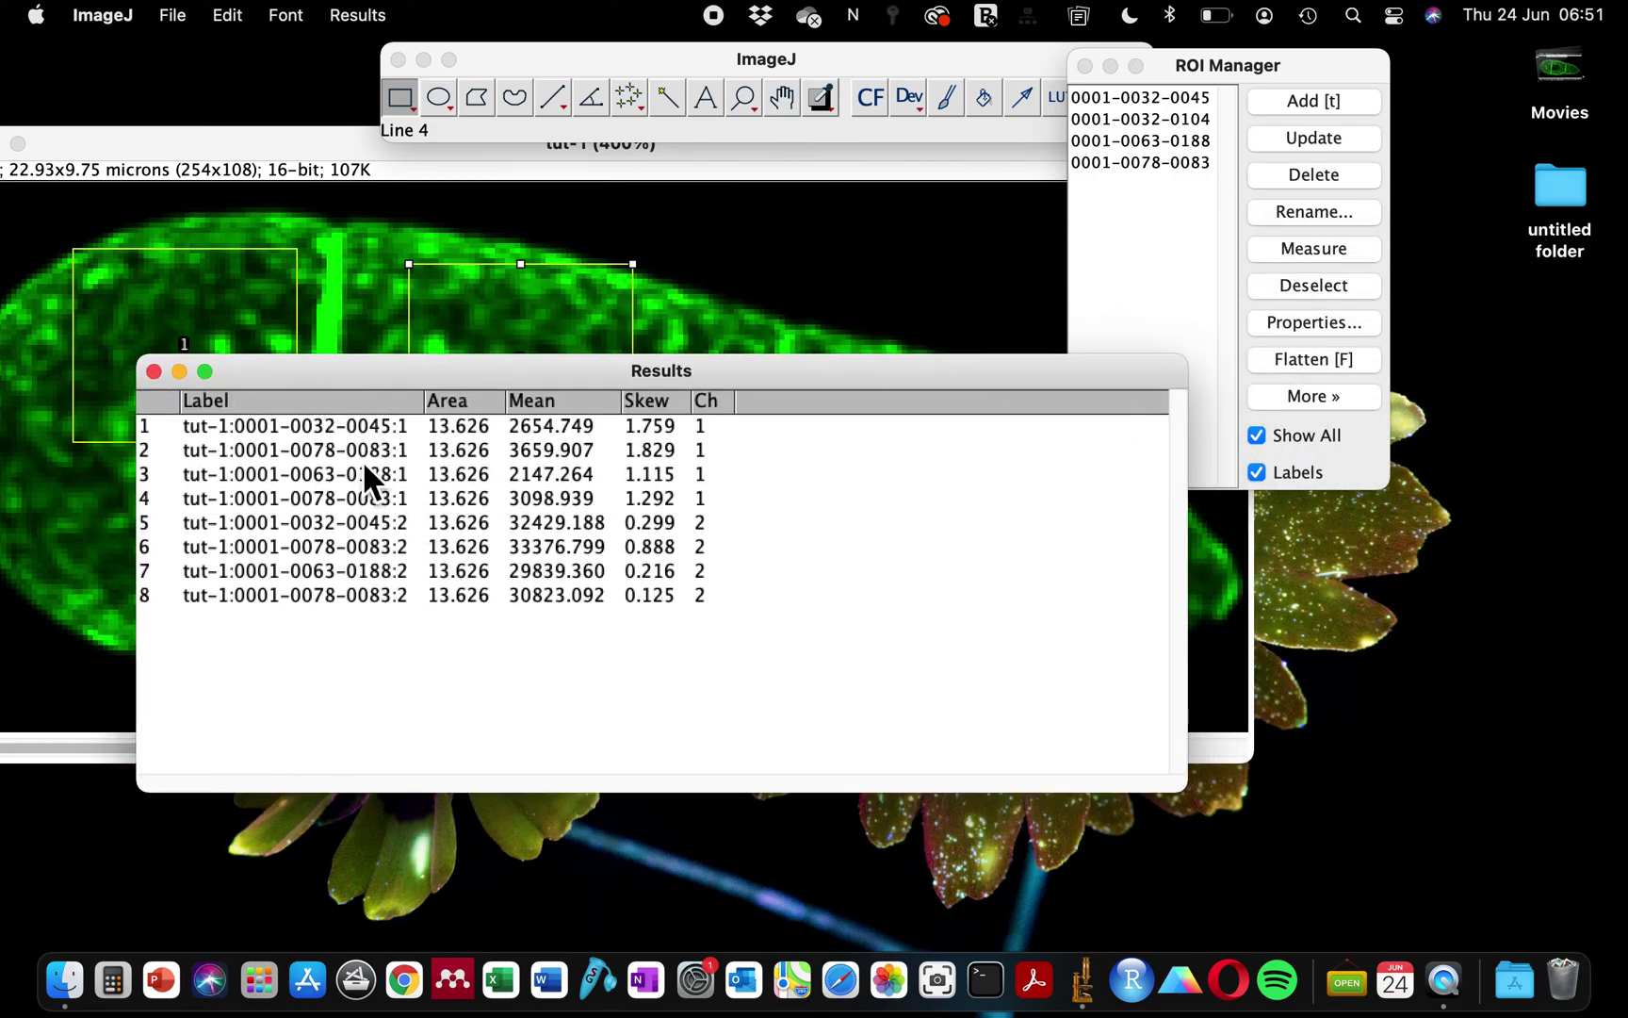
drag(345, 381, 538, 377)
drag(936, 507, 810, 398)
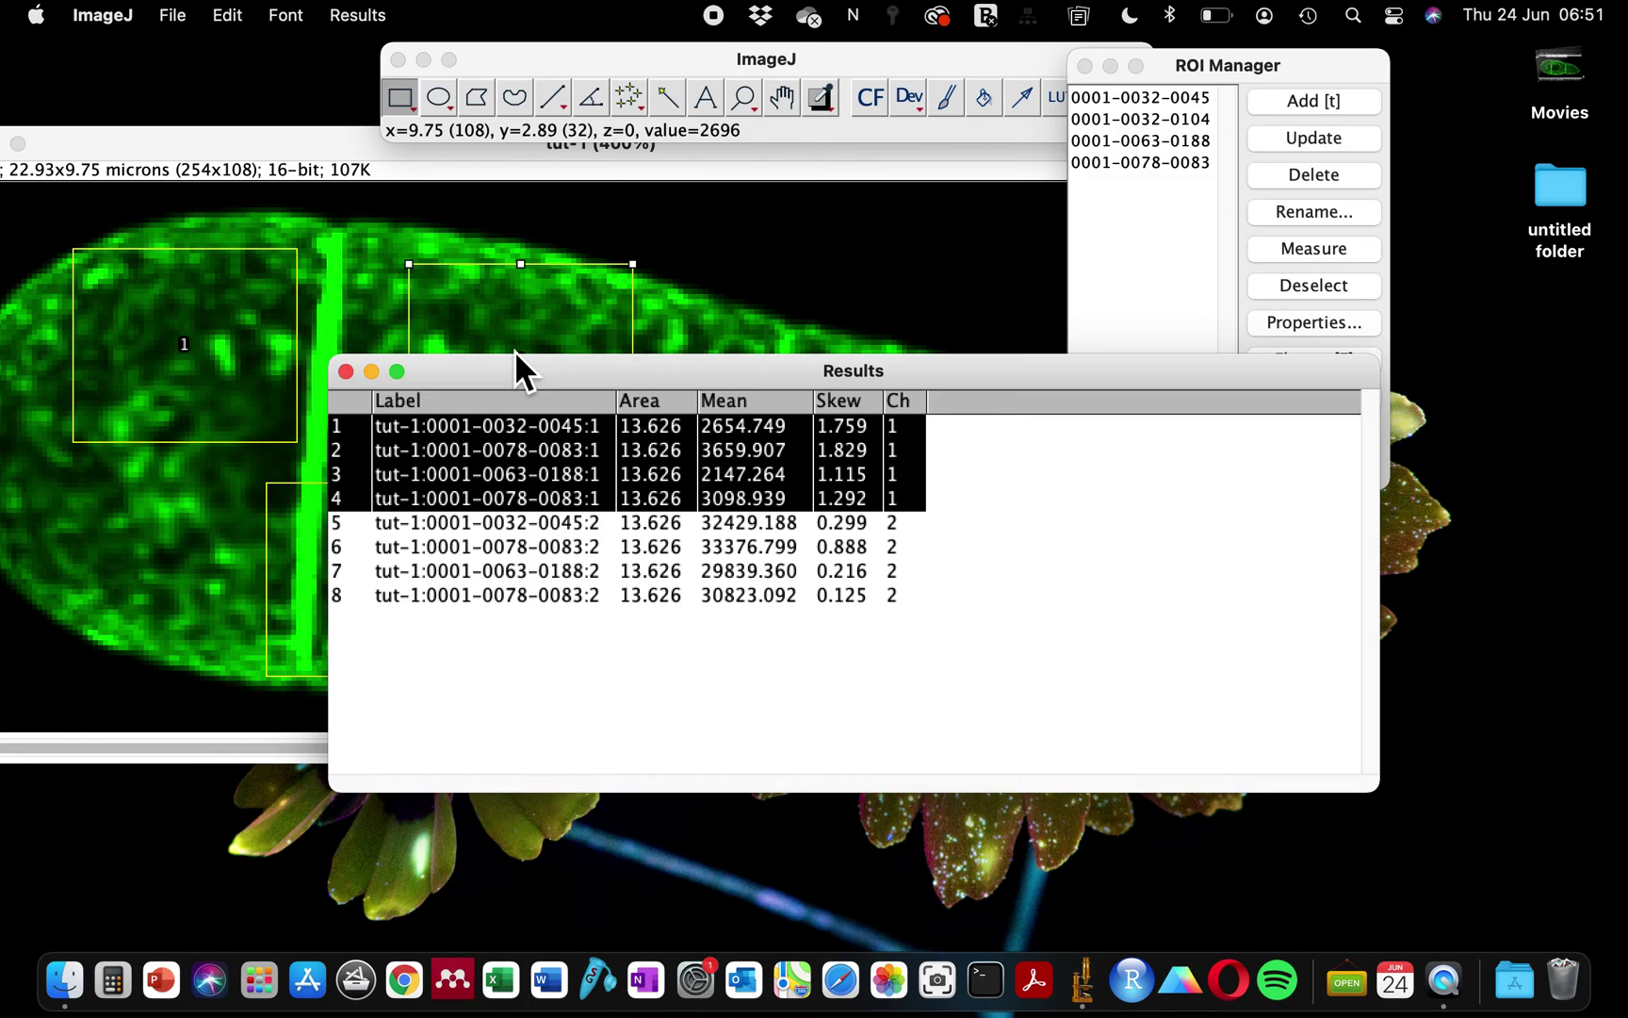
mouse_move(501, 370)
mouse_down()
mouse_move(977, 417)
mouse_move(789, 839)
mouse_move(574, 208)
mouse_move(496, 402)
mouse_up()
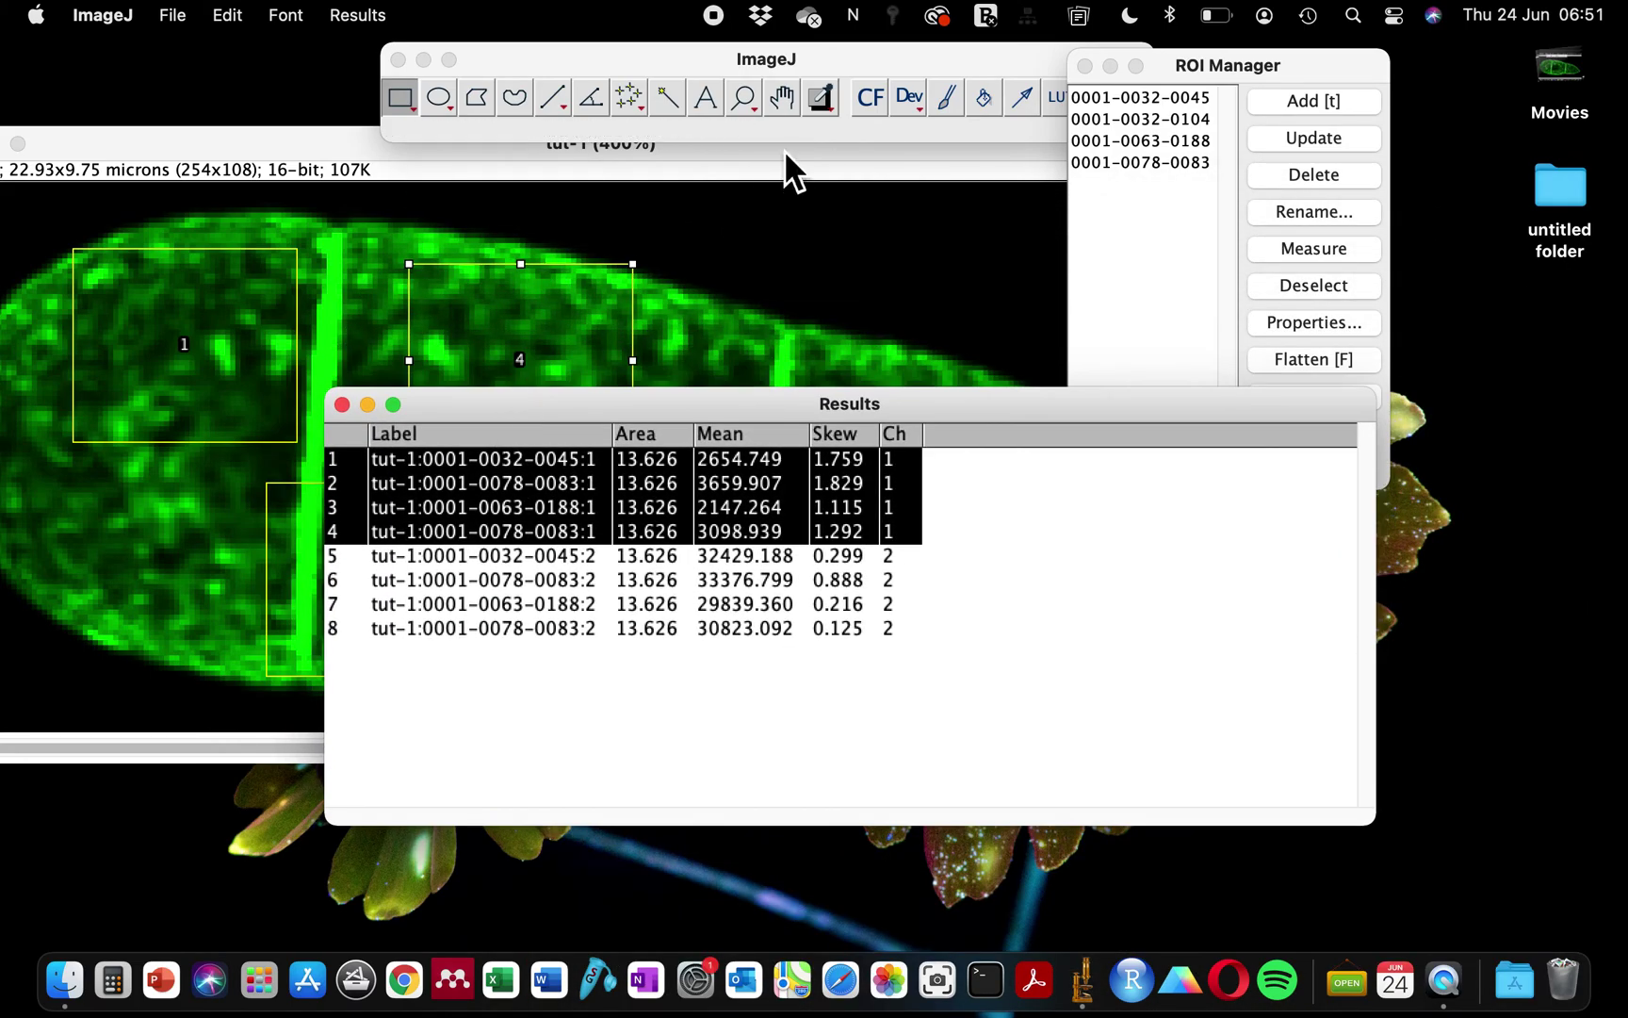
click(617, 554)
click(743, 767)
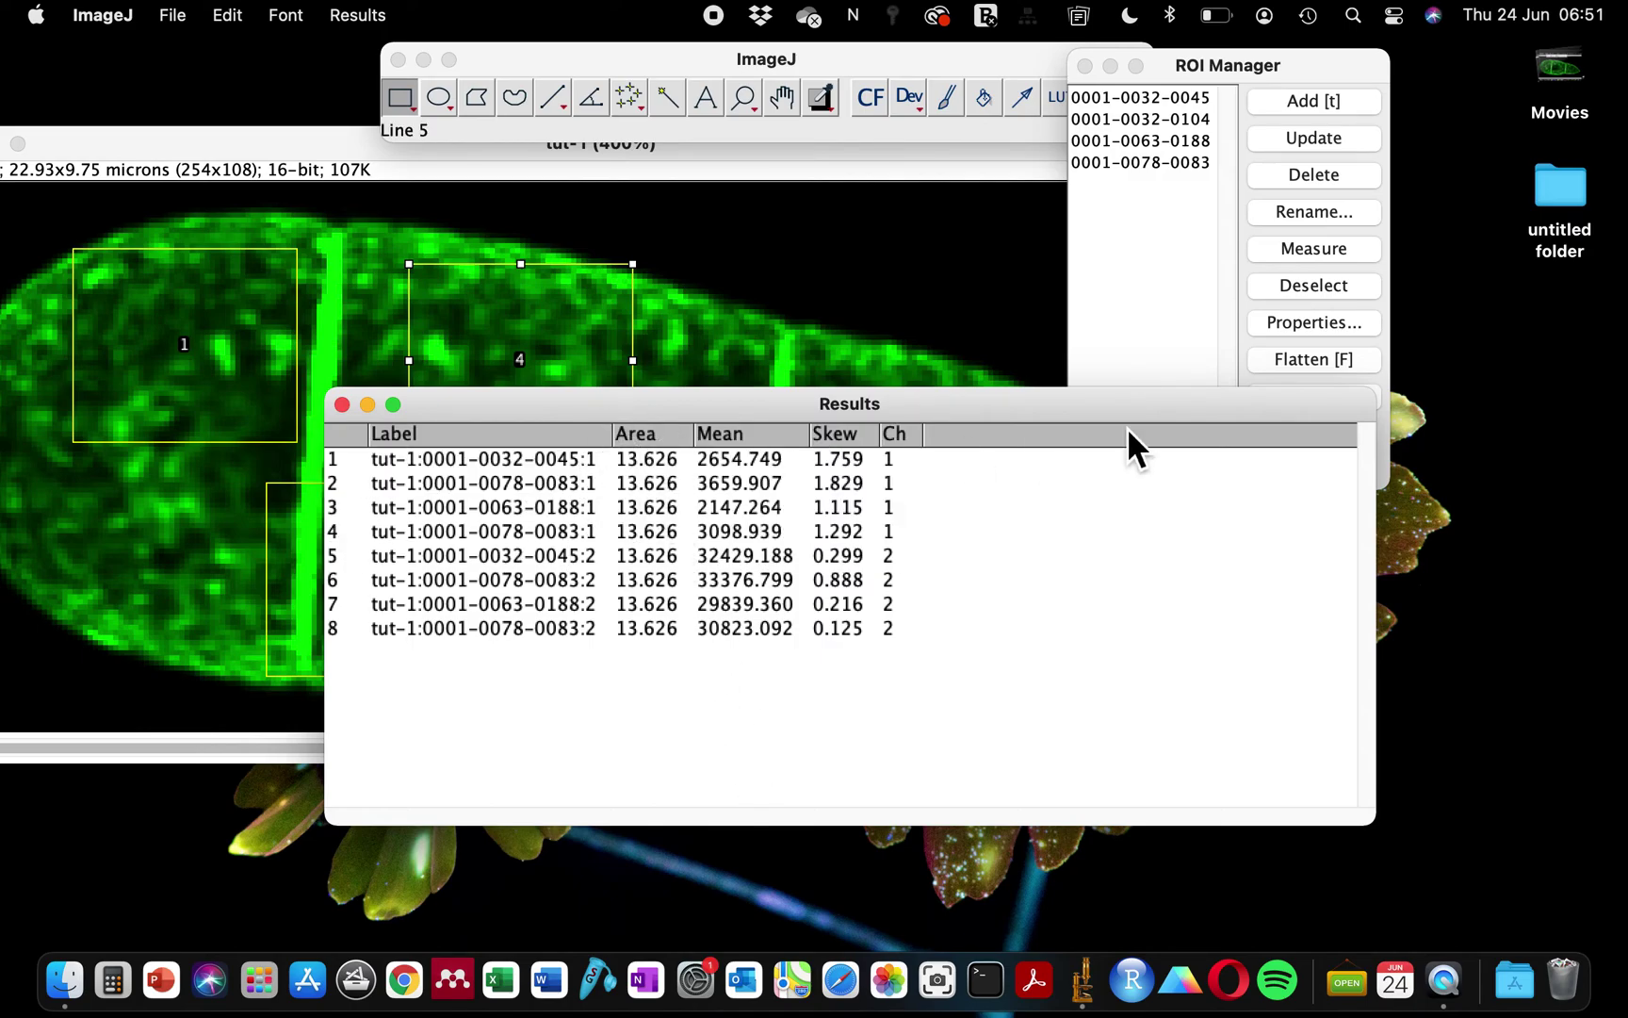
click(173, 17)
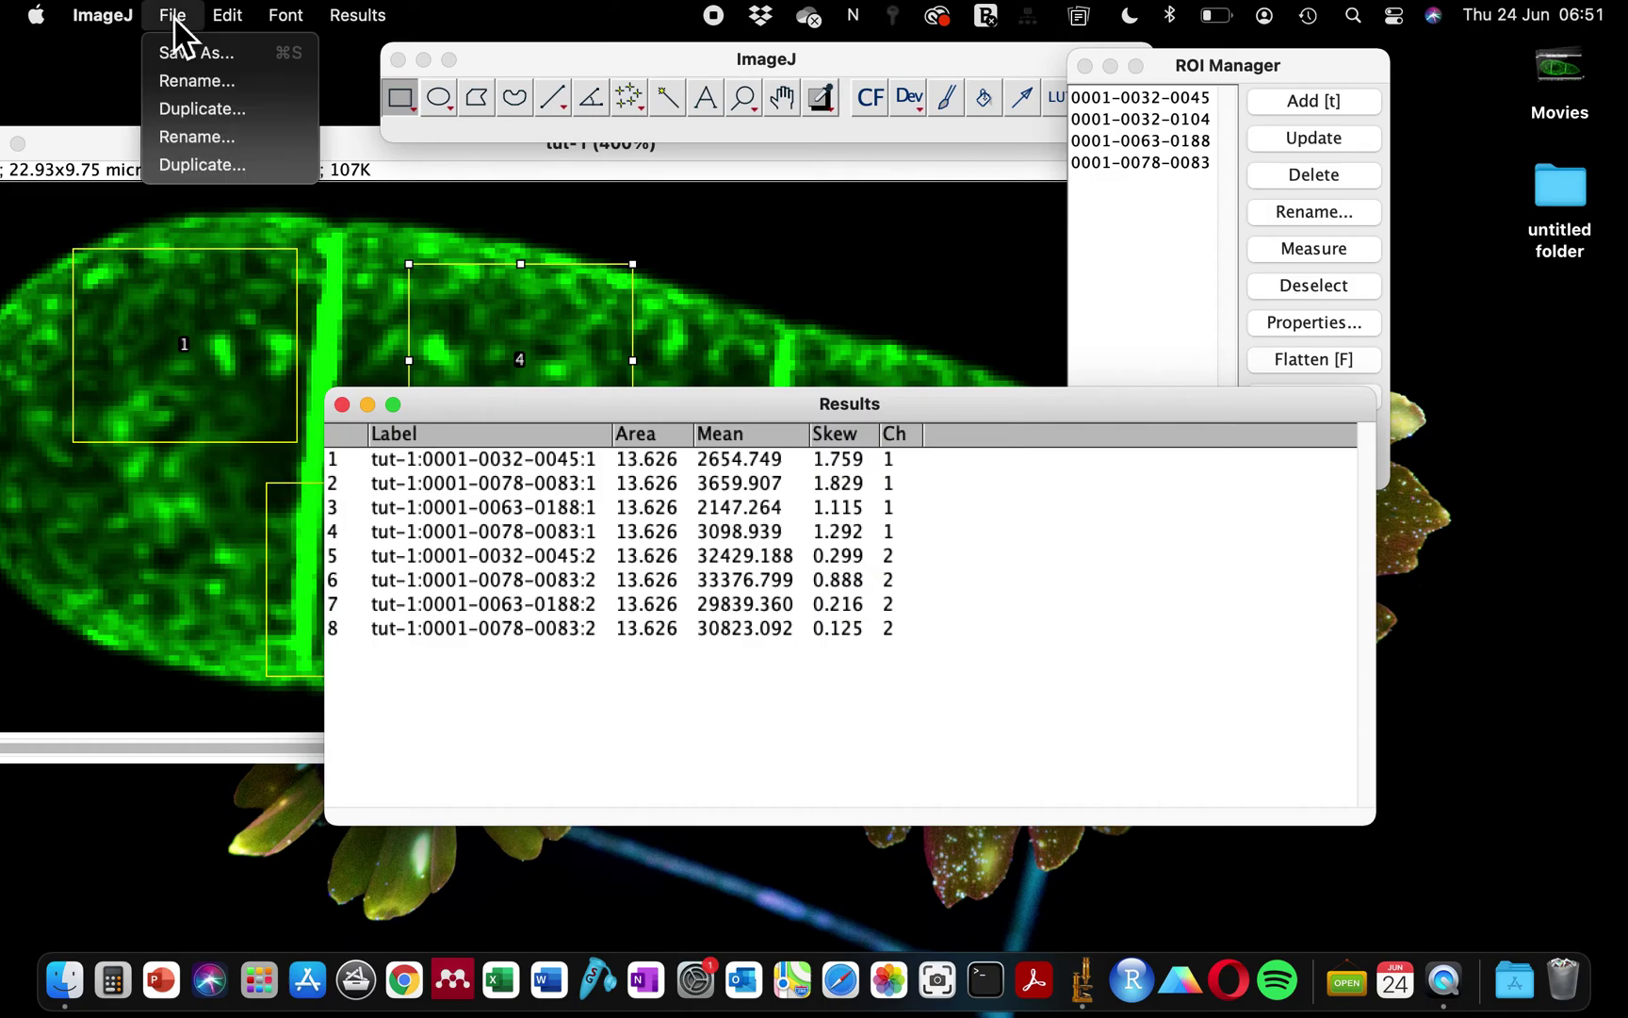
click(207, 59)
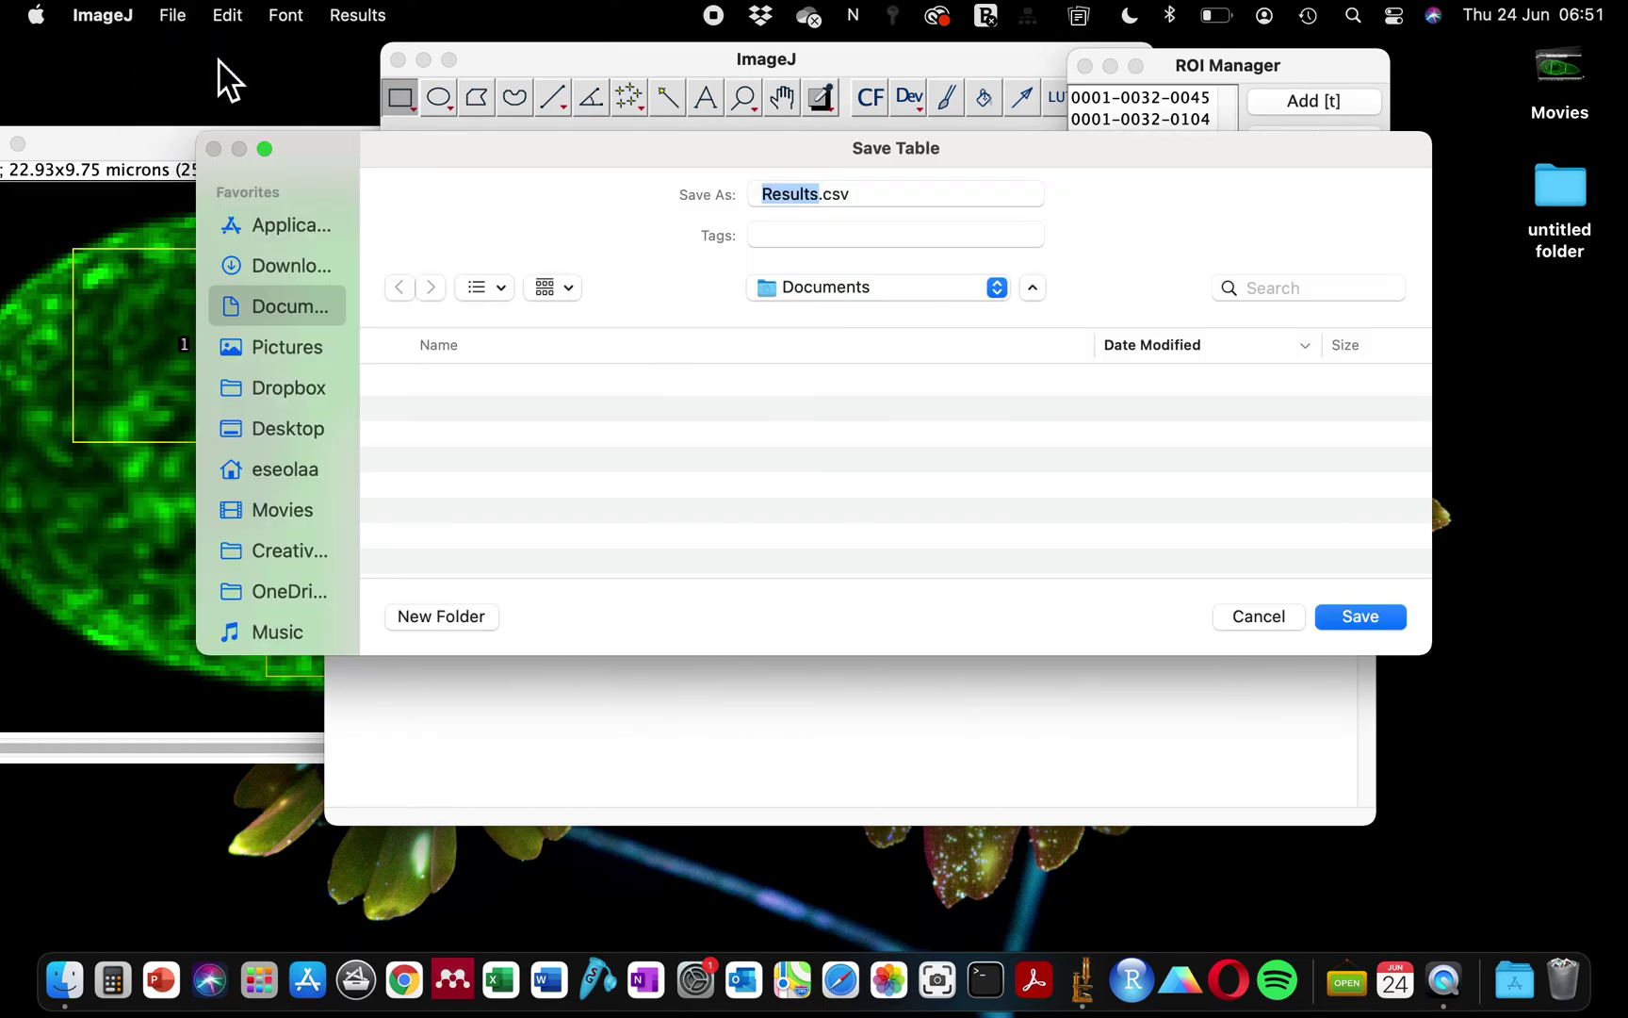
click(1265, 618)
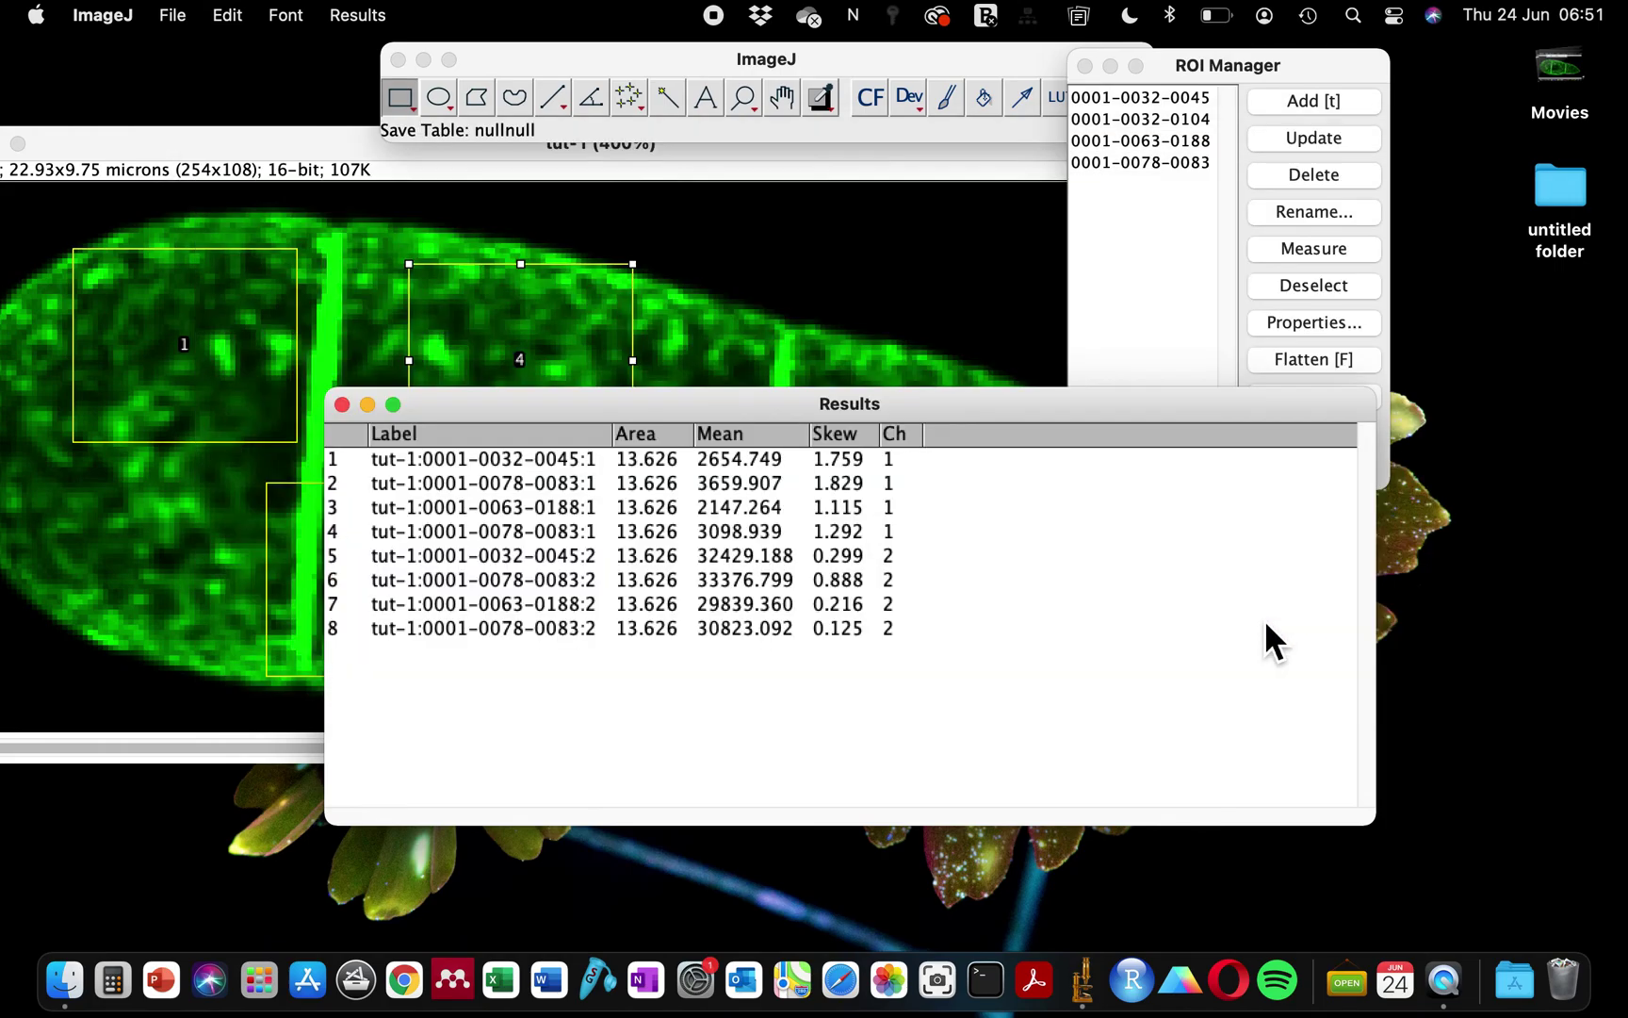
Save the Results table to the Desktop as ahbcbsdbfdbsh.csv.
drag(559, 403, 693, 292)
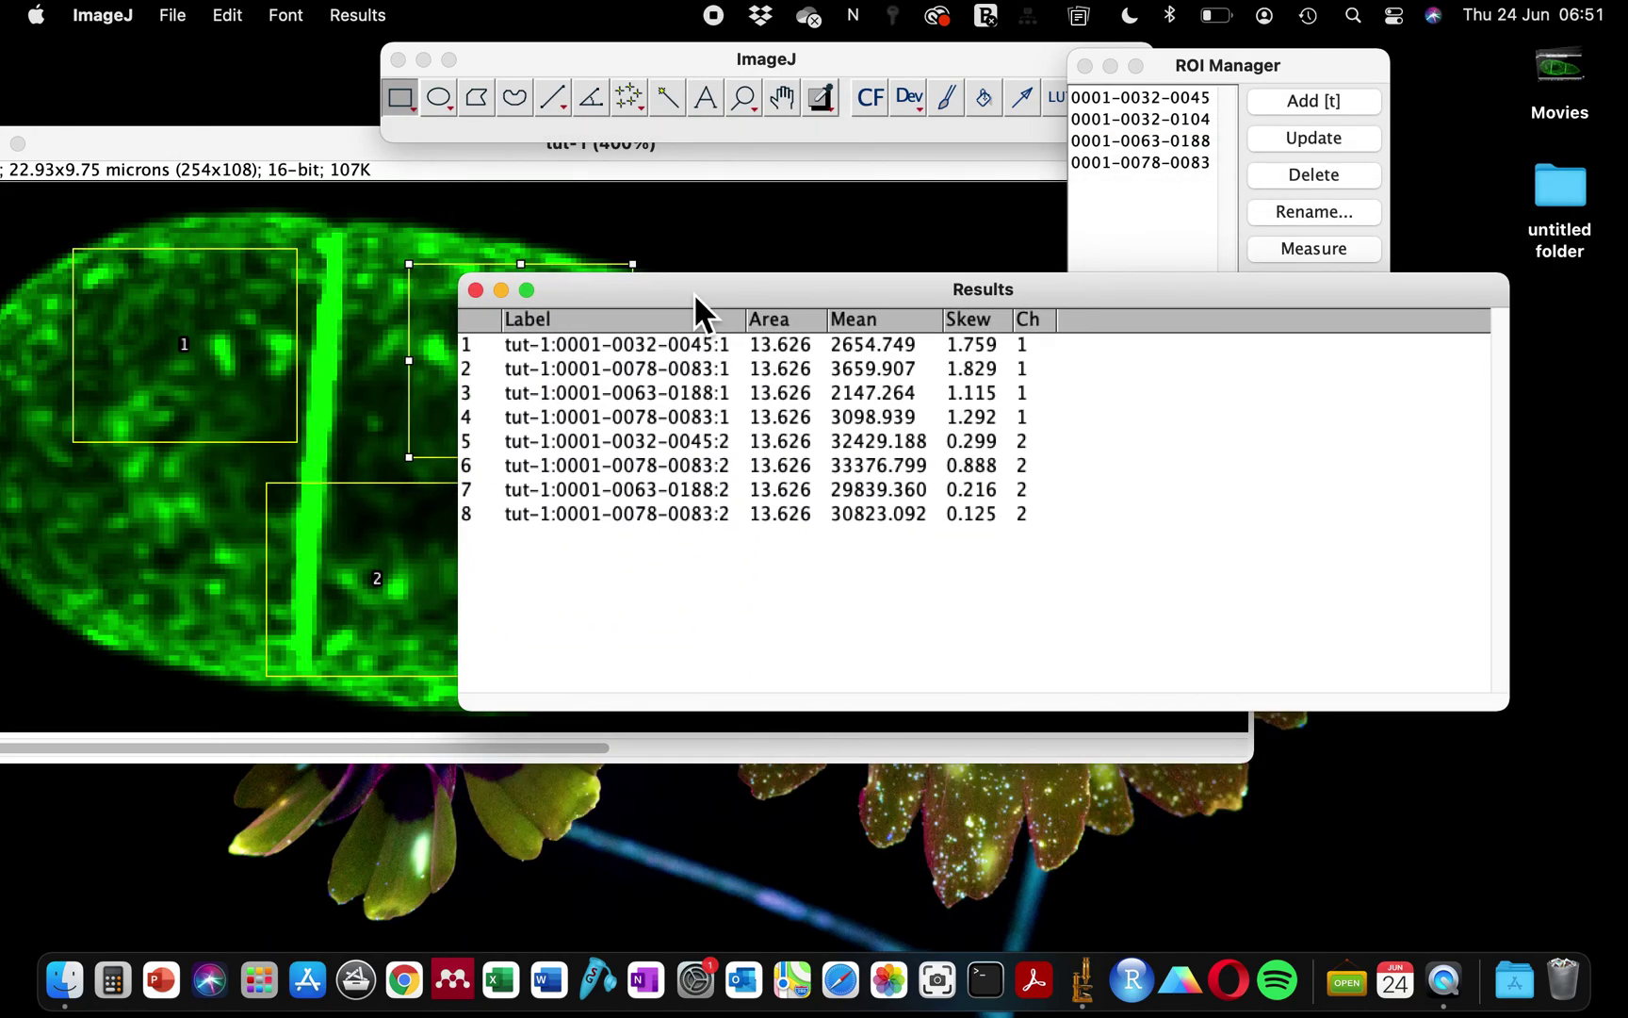
click(179, 16)
click(196, 54)
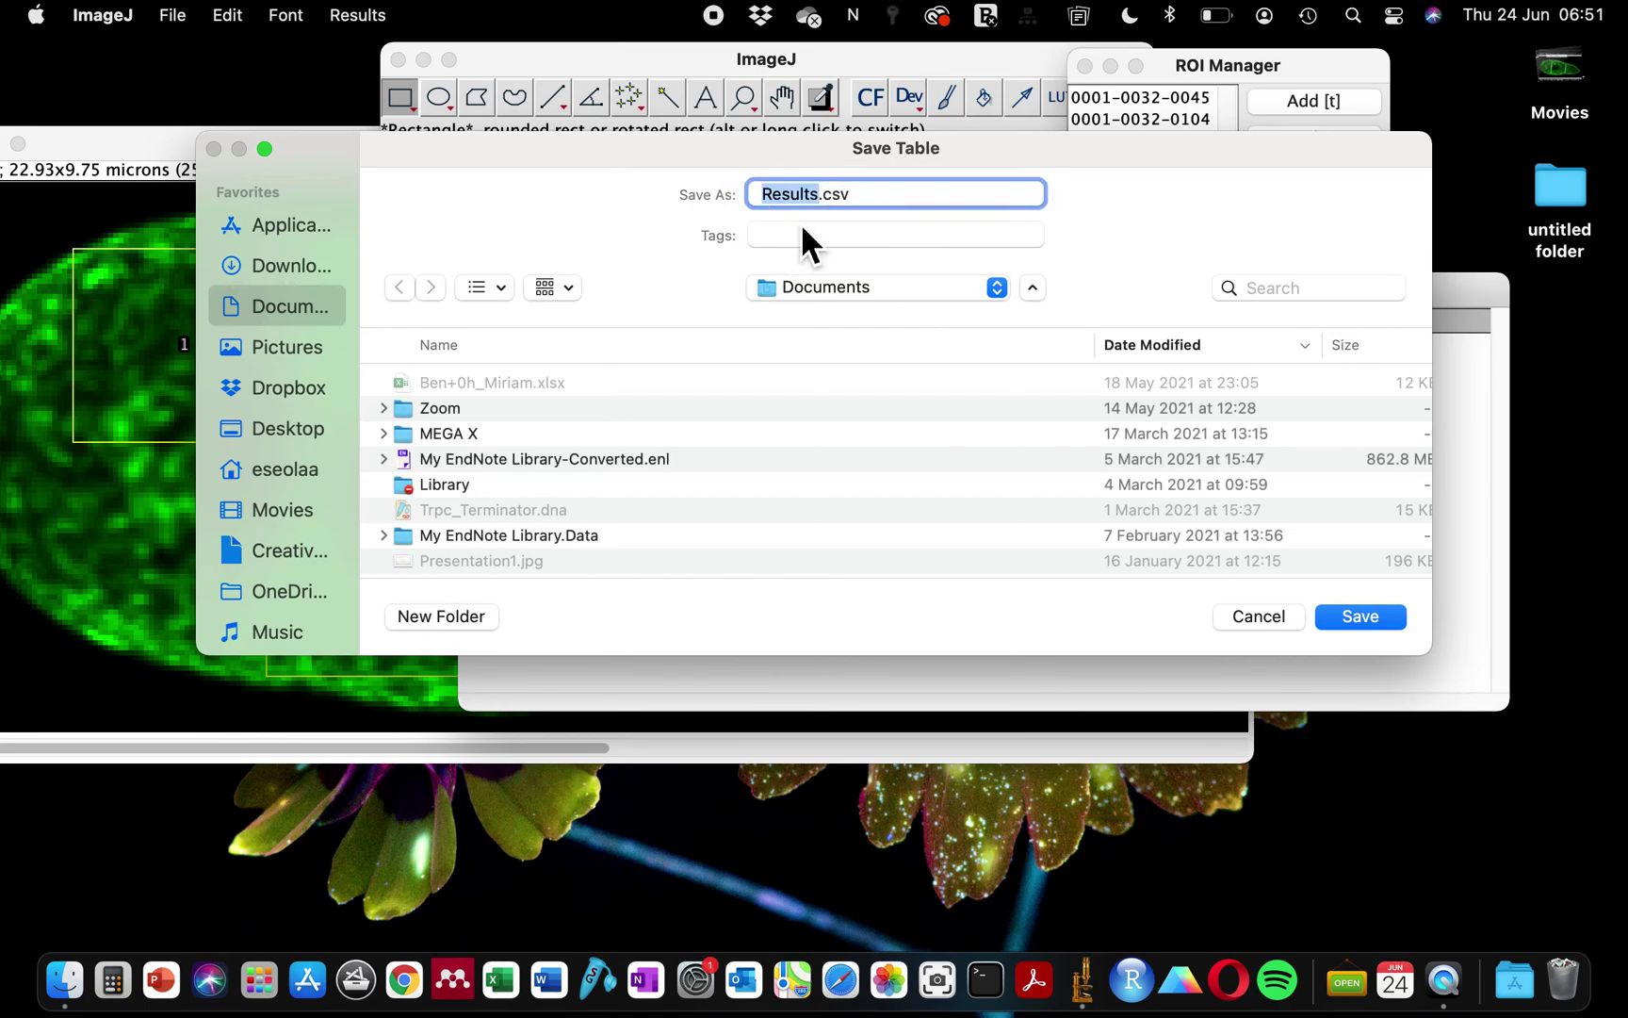
text(ahbcbsdbfdbsh)
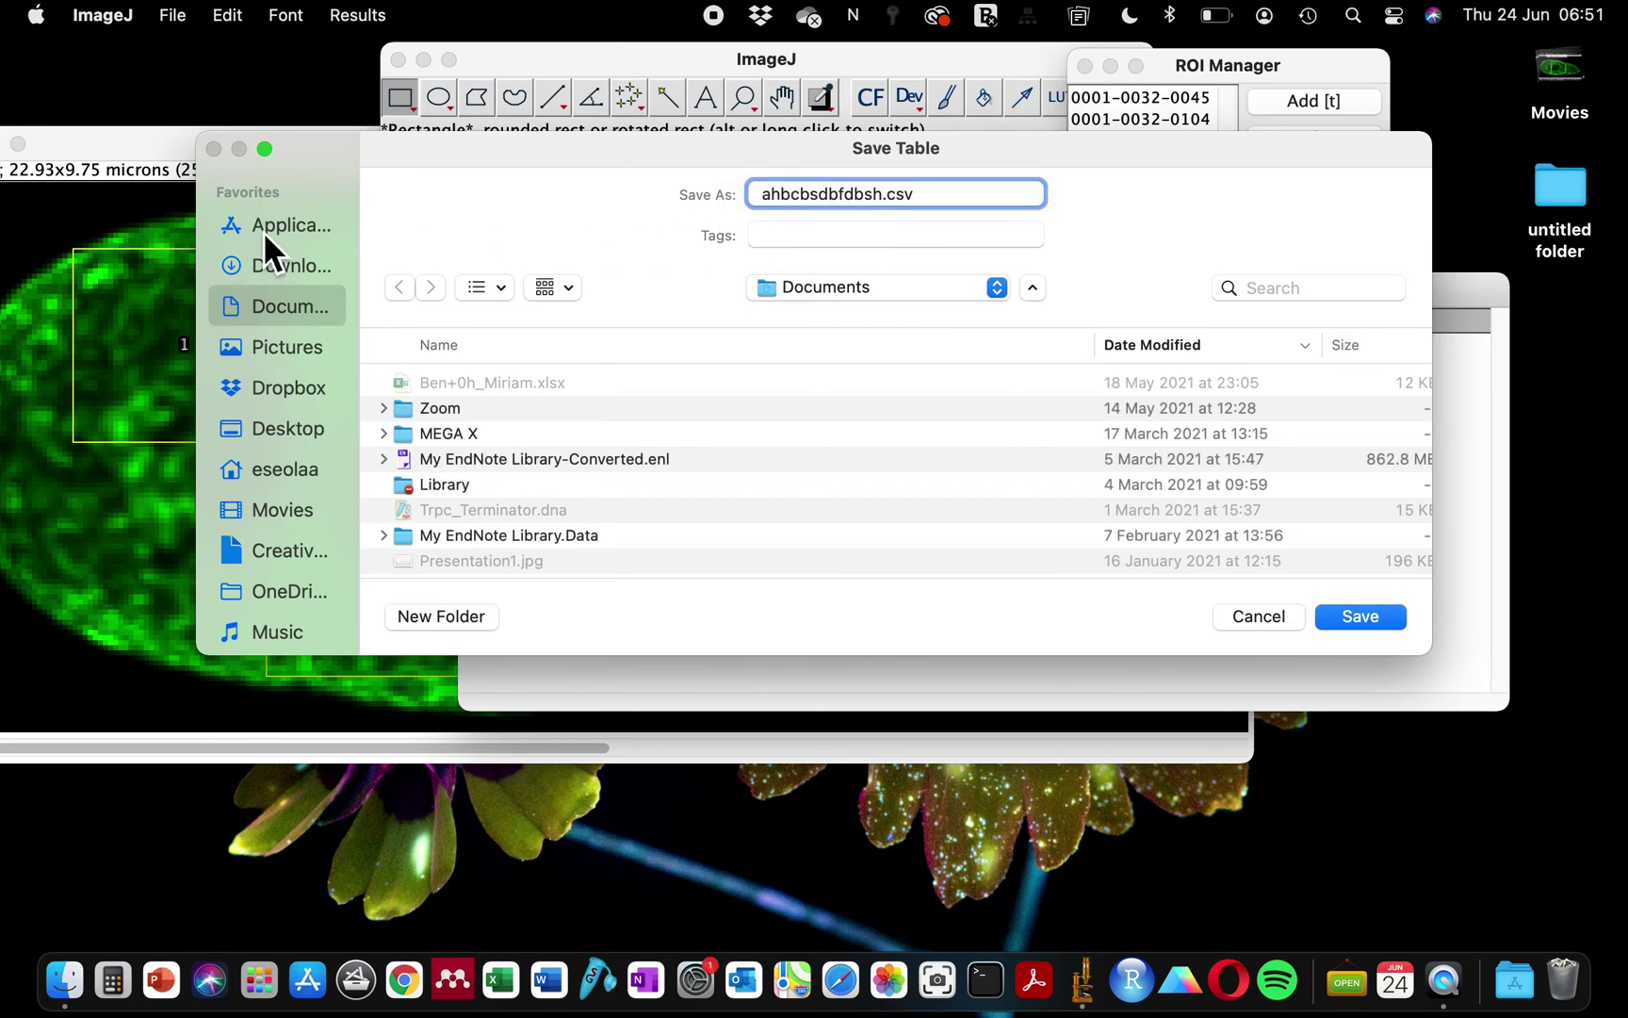
click(280, 422)
click(1370, 626)
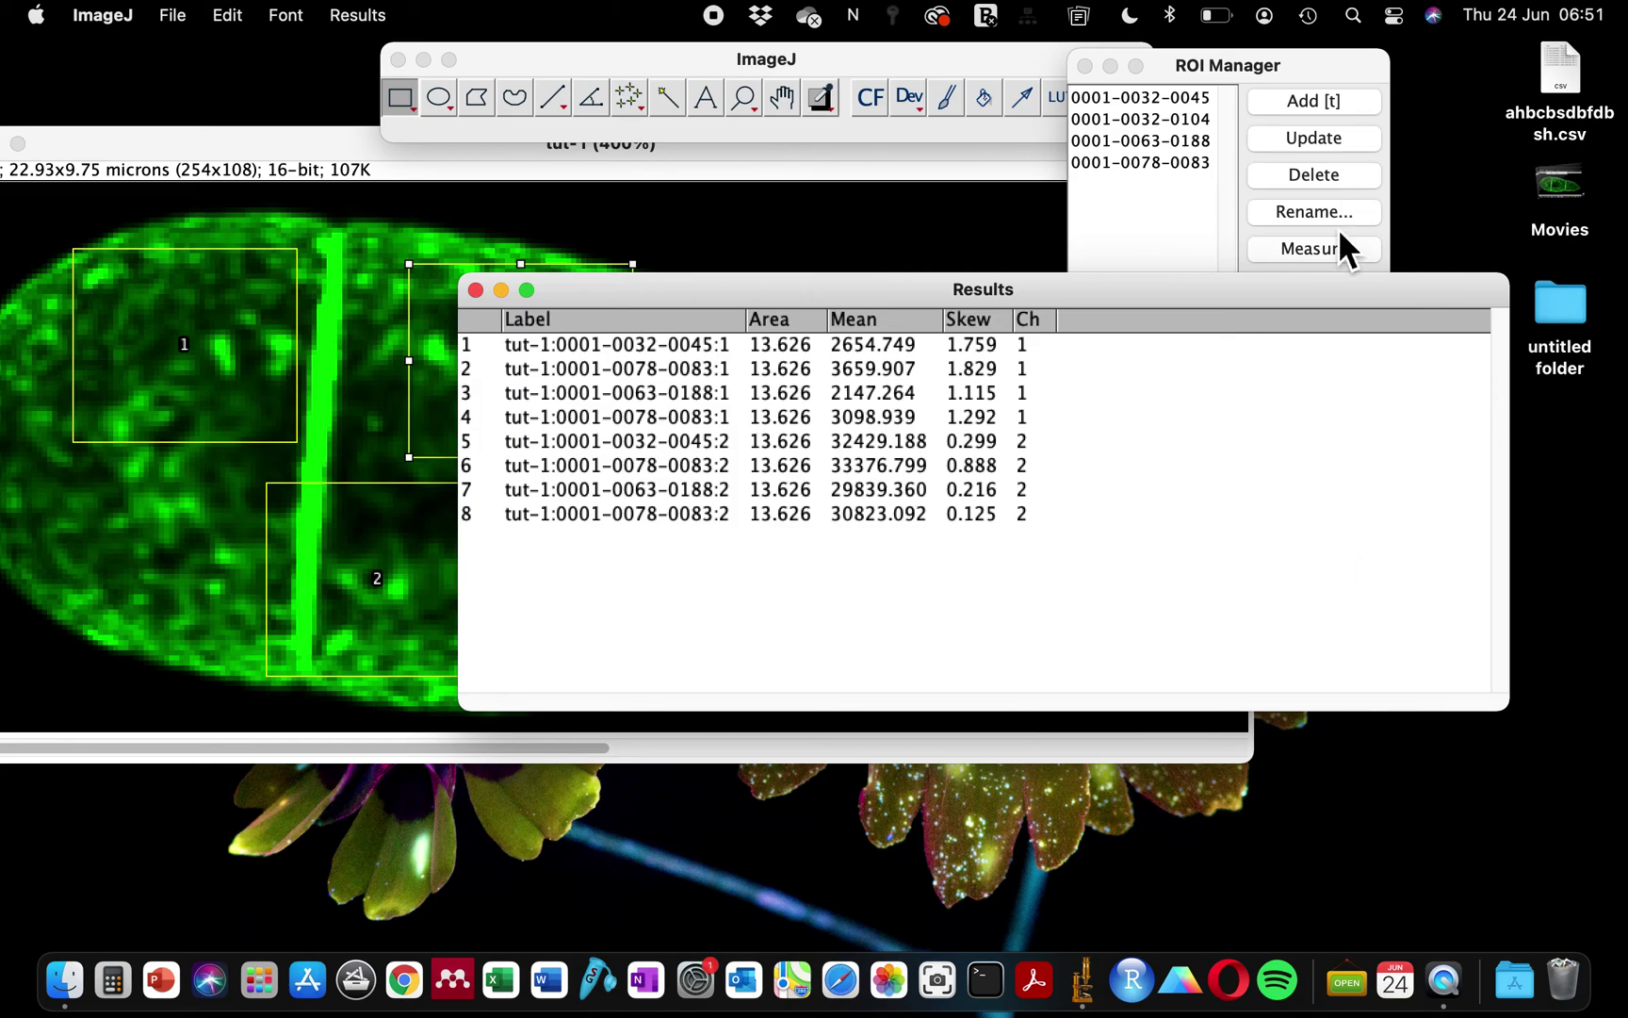
Open ahbcbsdbfdbsh.csv from the desktop in Microsoft Excel and widen column B to fit the full labels.
click(1561, 76)
right_click(1561, 76)
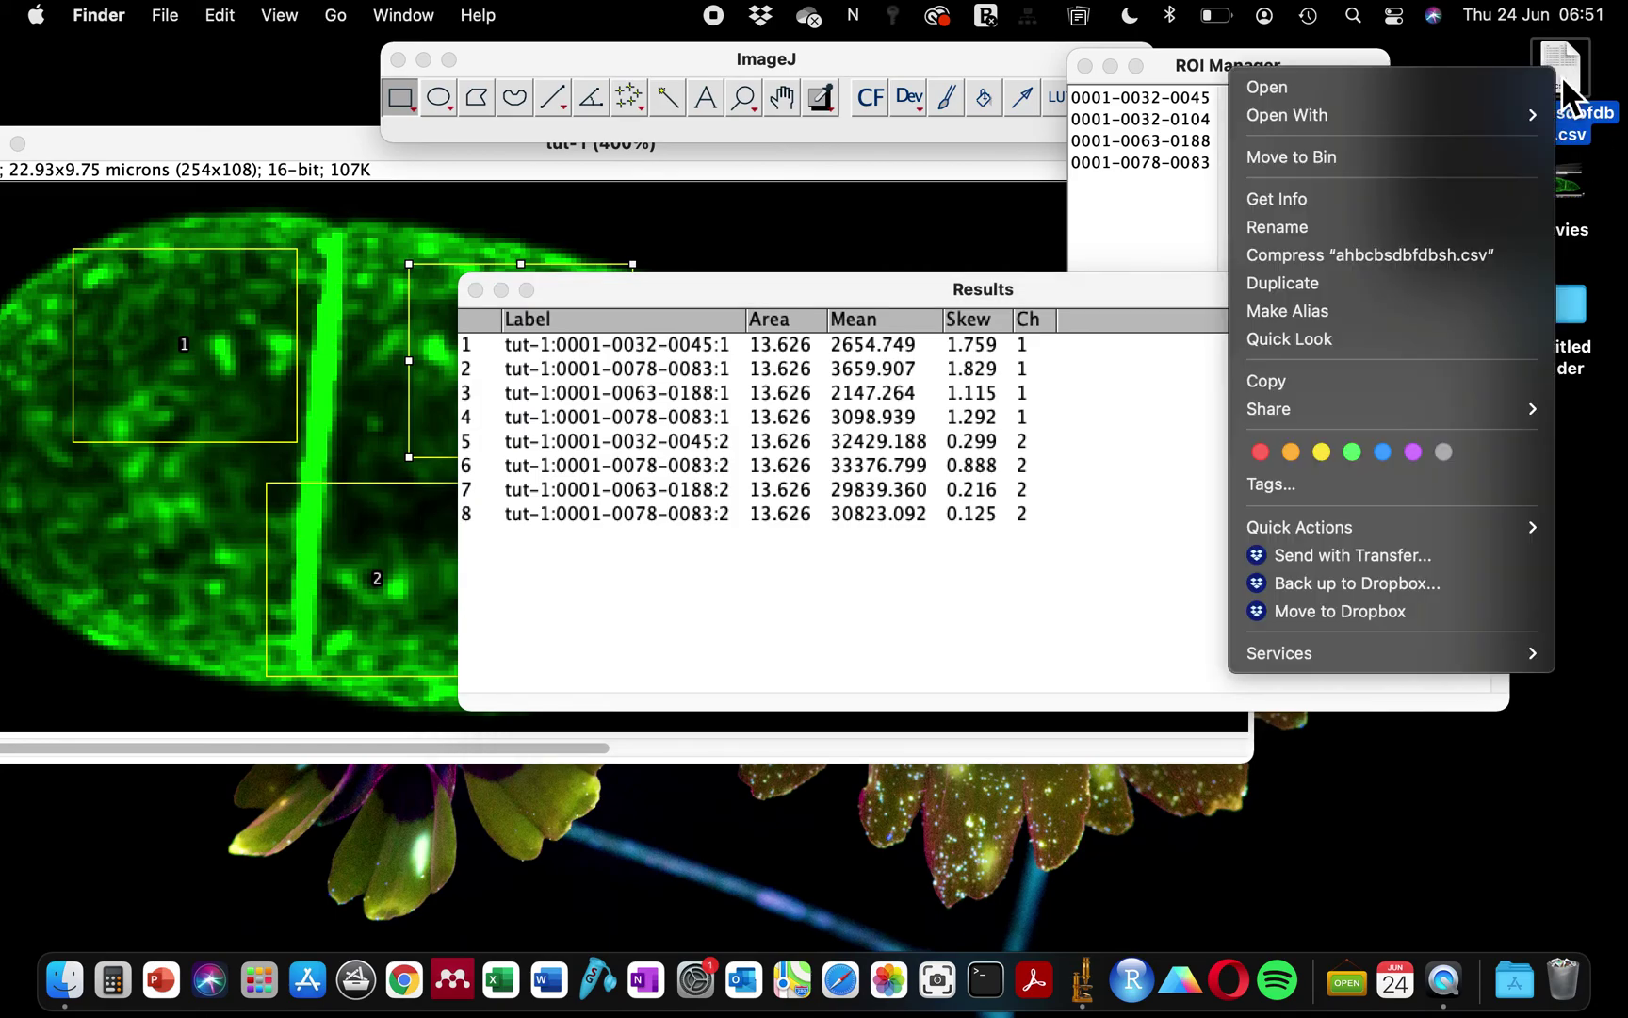
mouse_move(1370, 119)
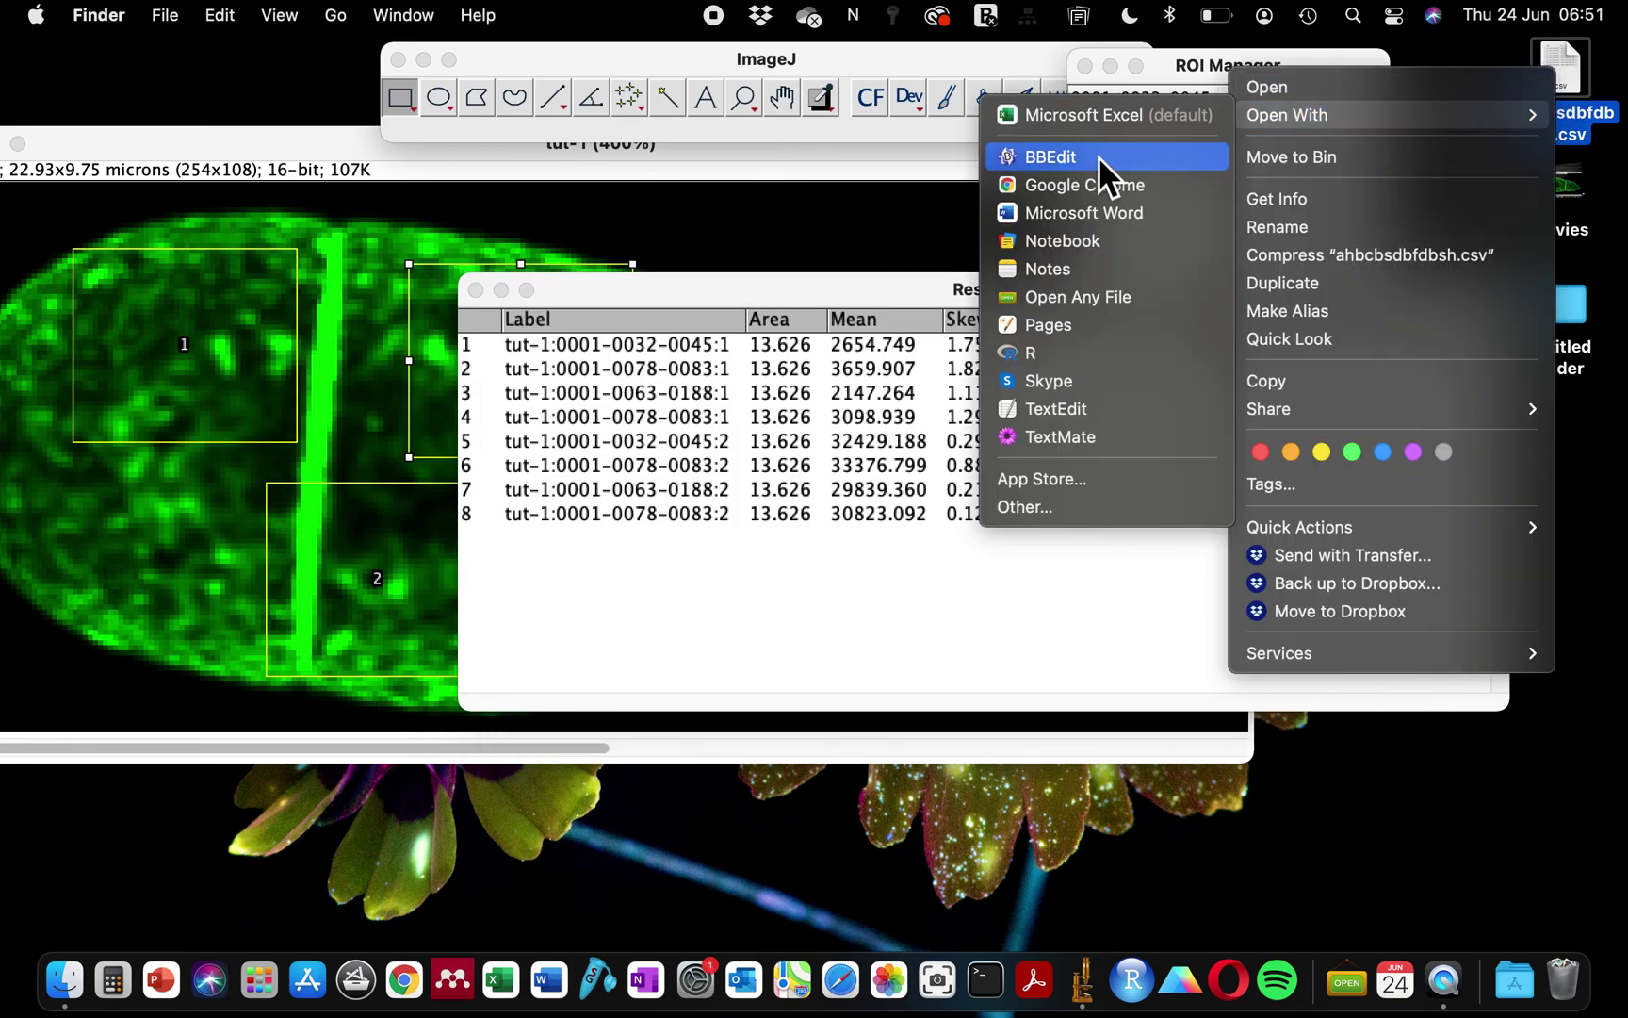
click(1068, 117)
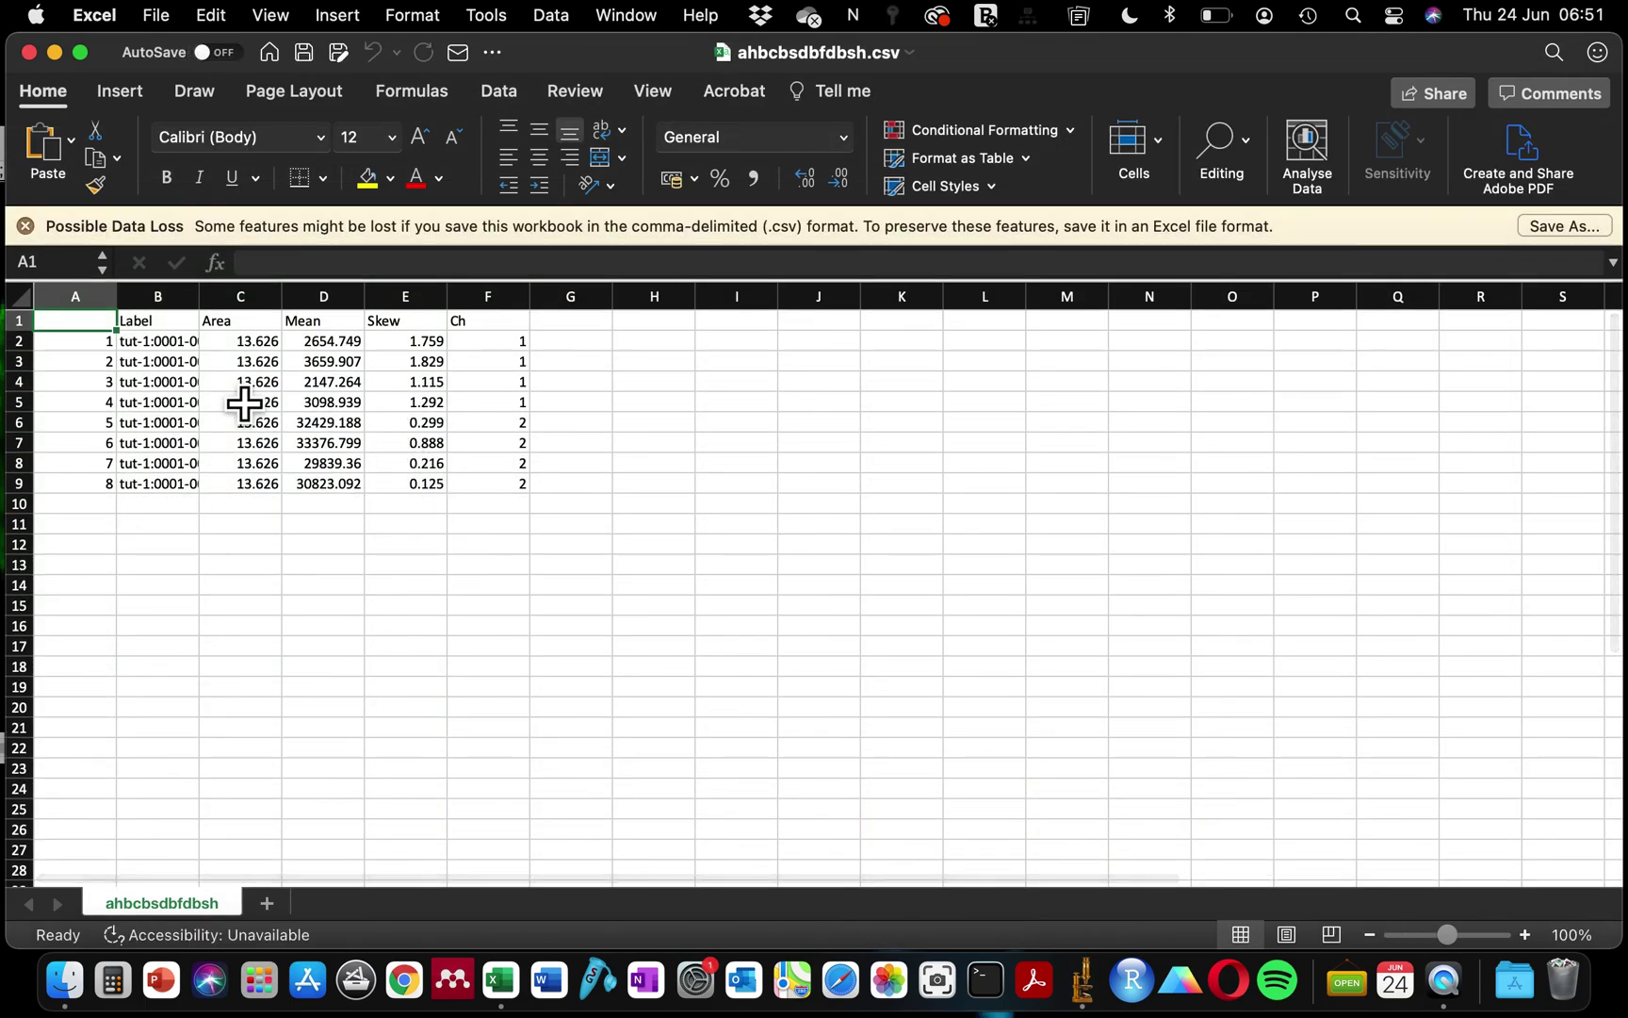
drag(199, 298, 327, 299)
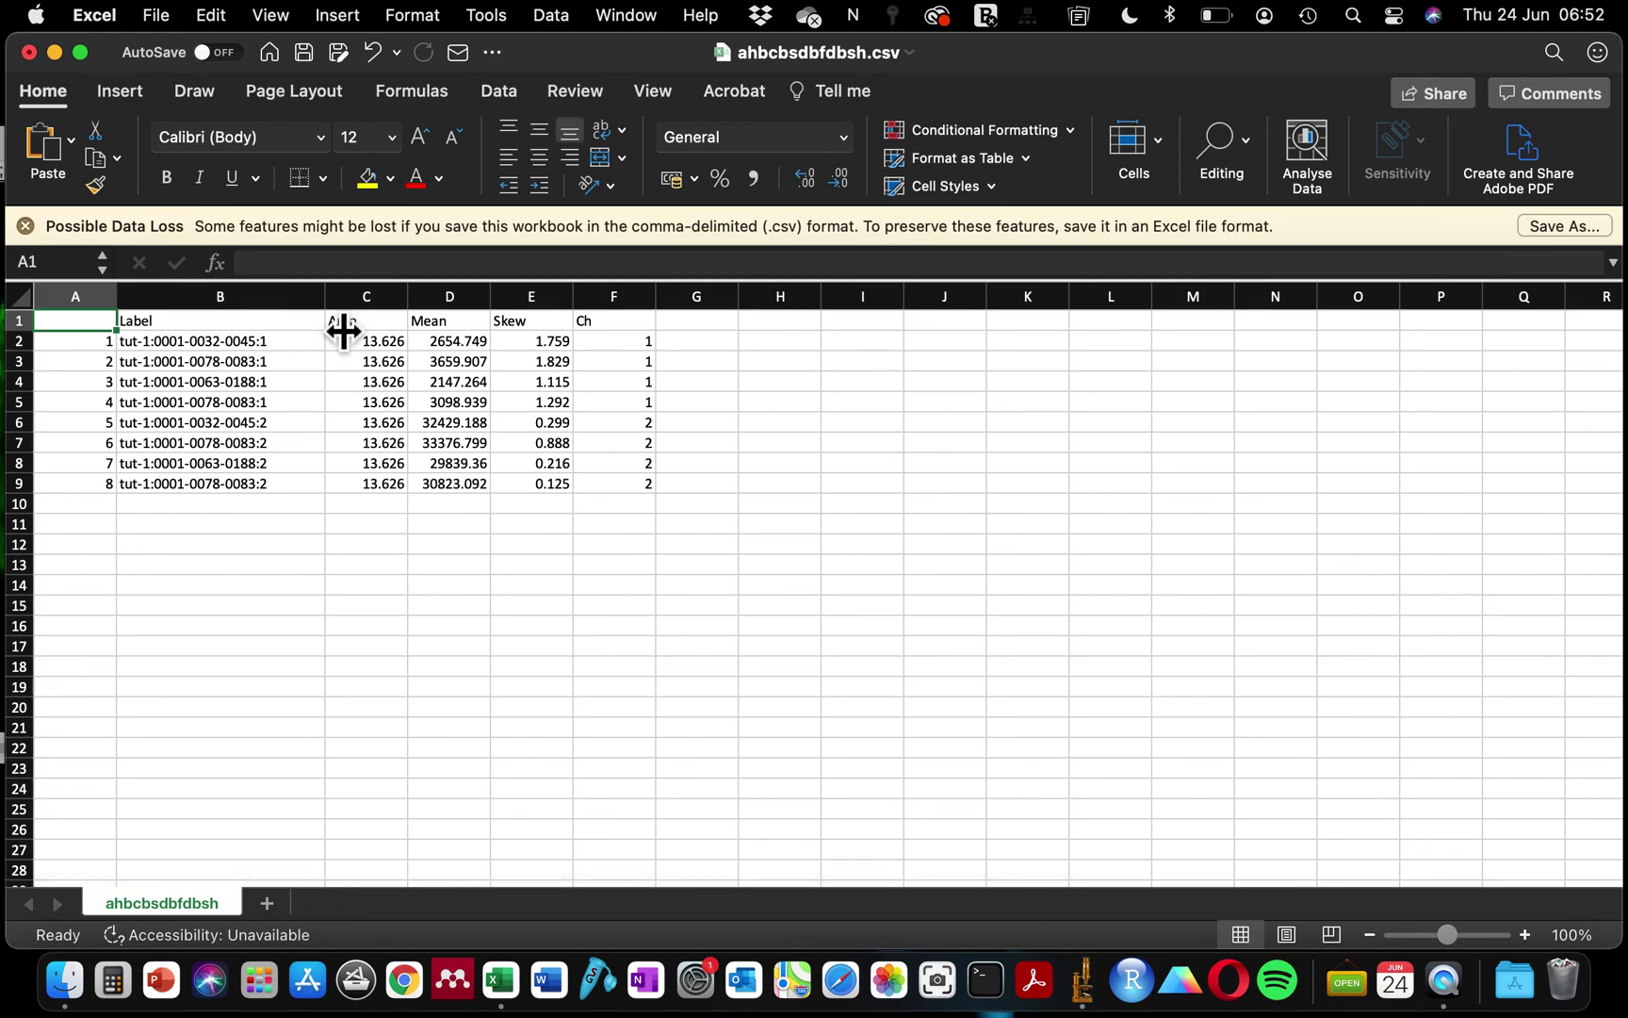
Select the region labels in B2:B9 and arrange the workbook beside the tut-1 image for comparison.
click(198, 344)
drag(198, 365, 200, 486)
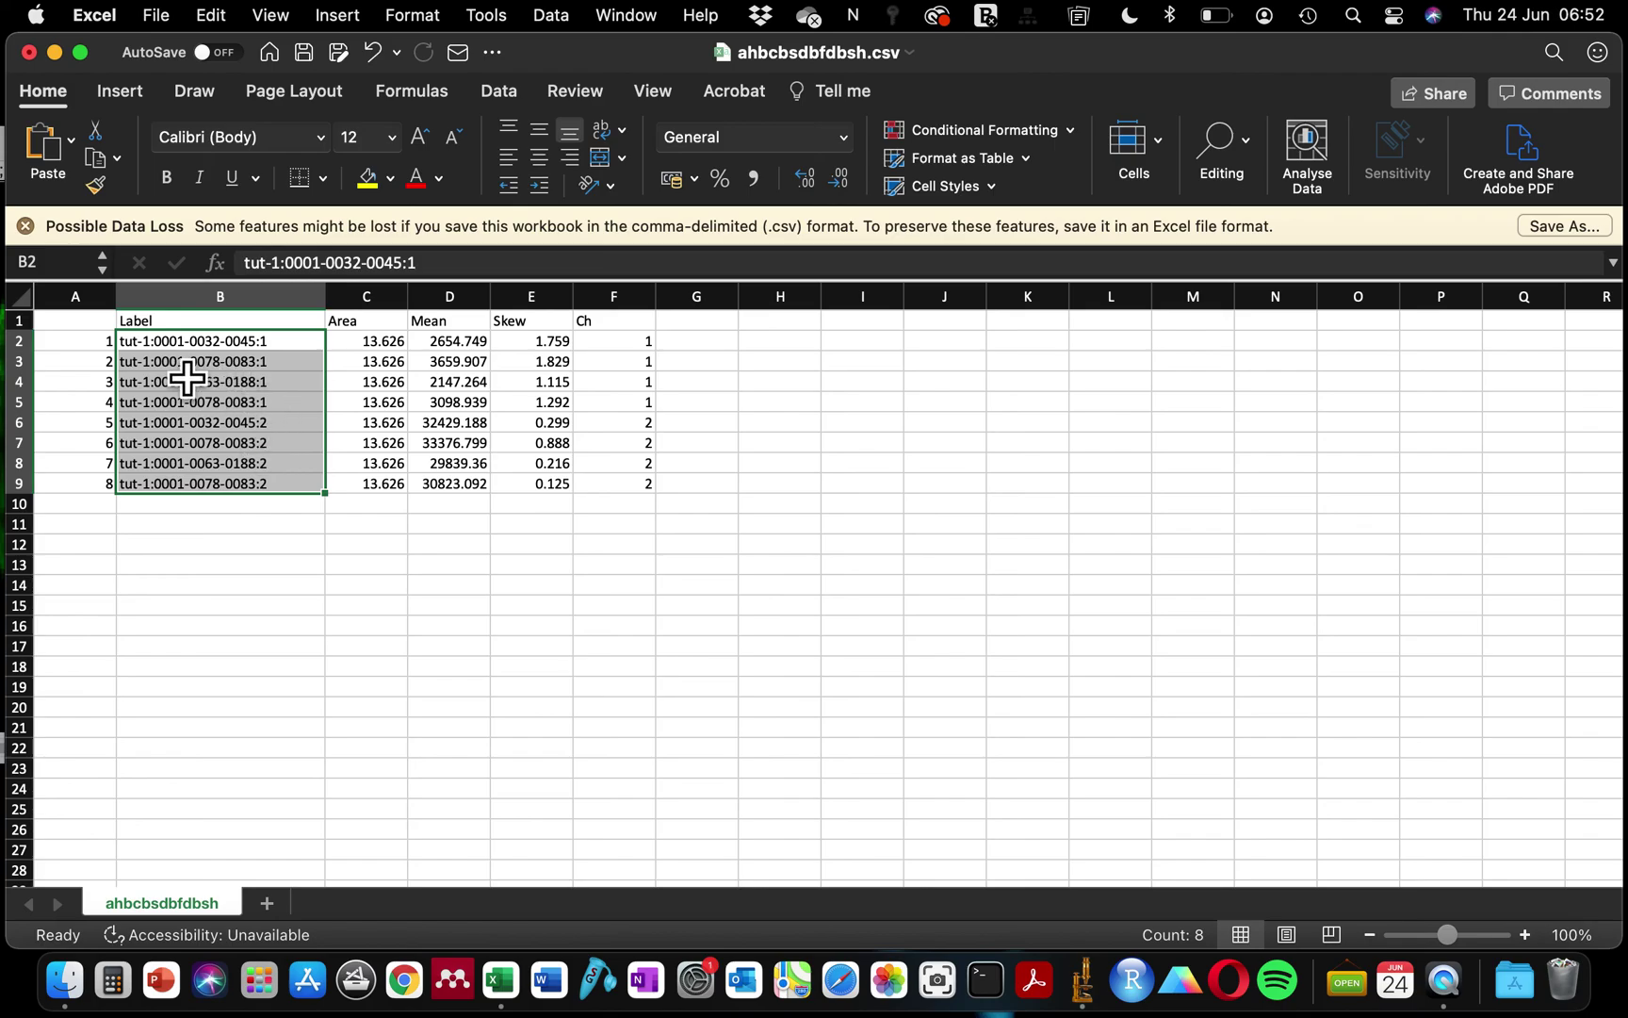
drag(138, 59, 780, 300)
click(262, 131)
drag(262, 131, 217, 132)
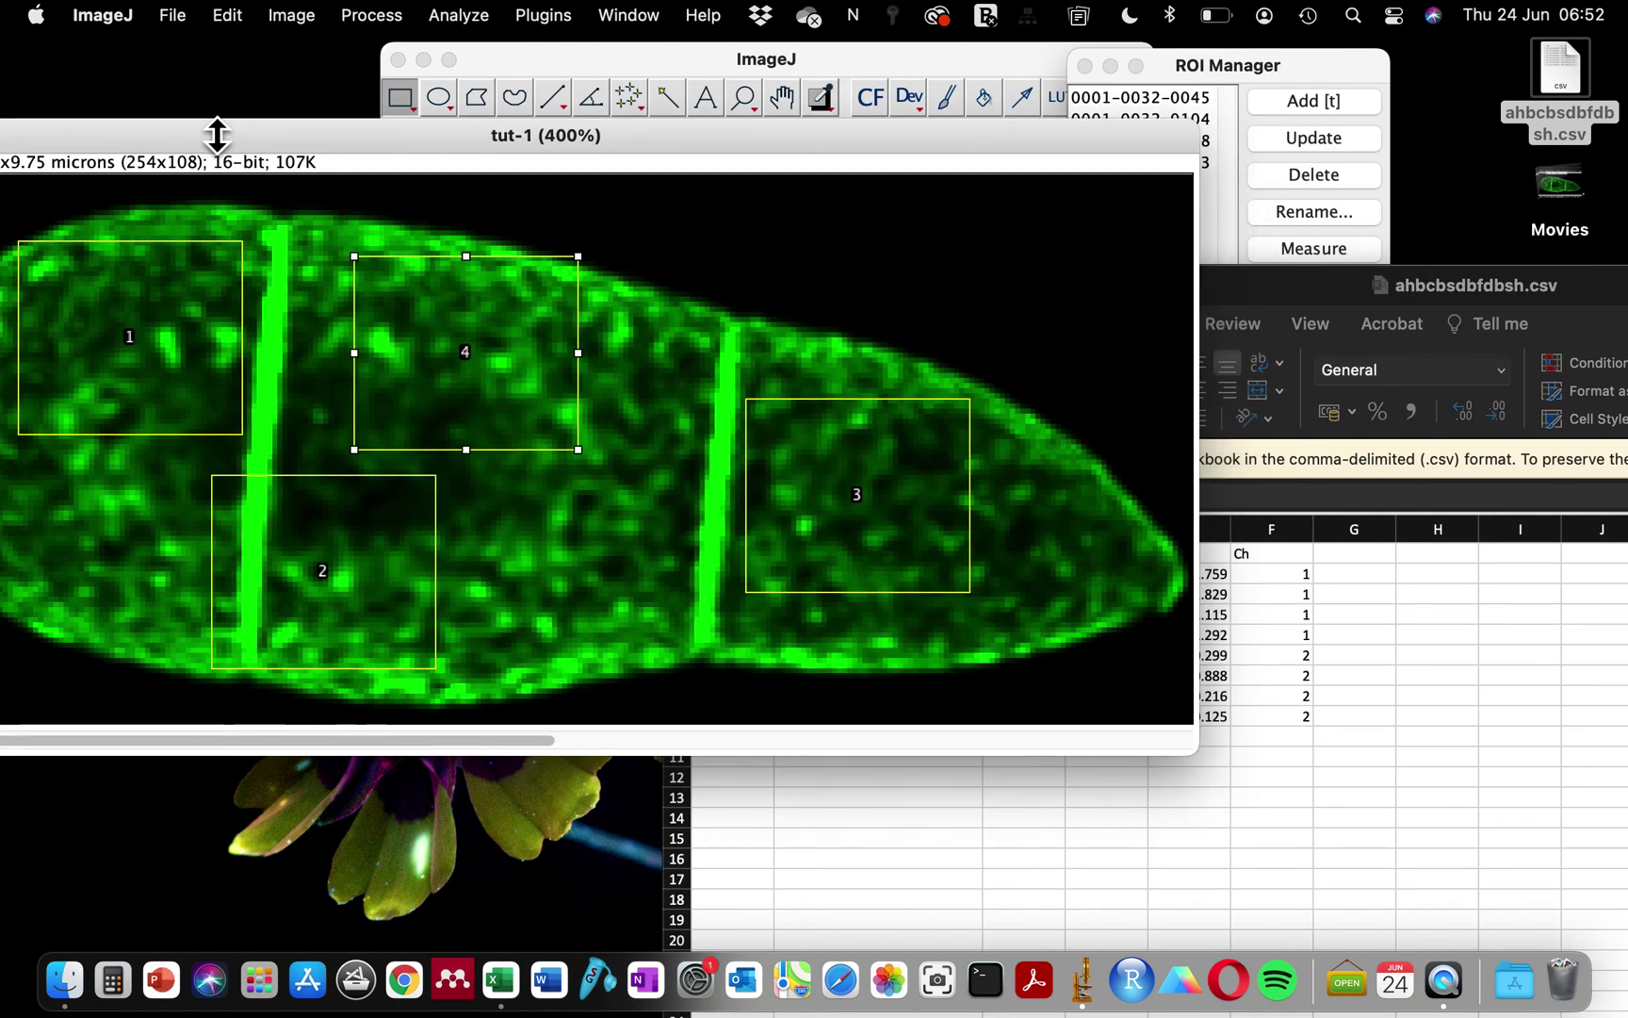
drag(1583, 286, 1349, 67)
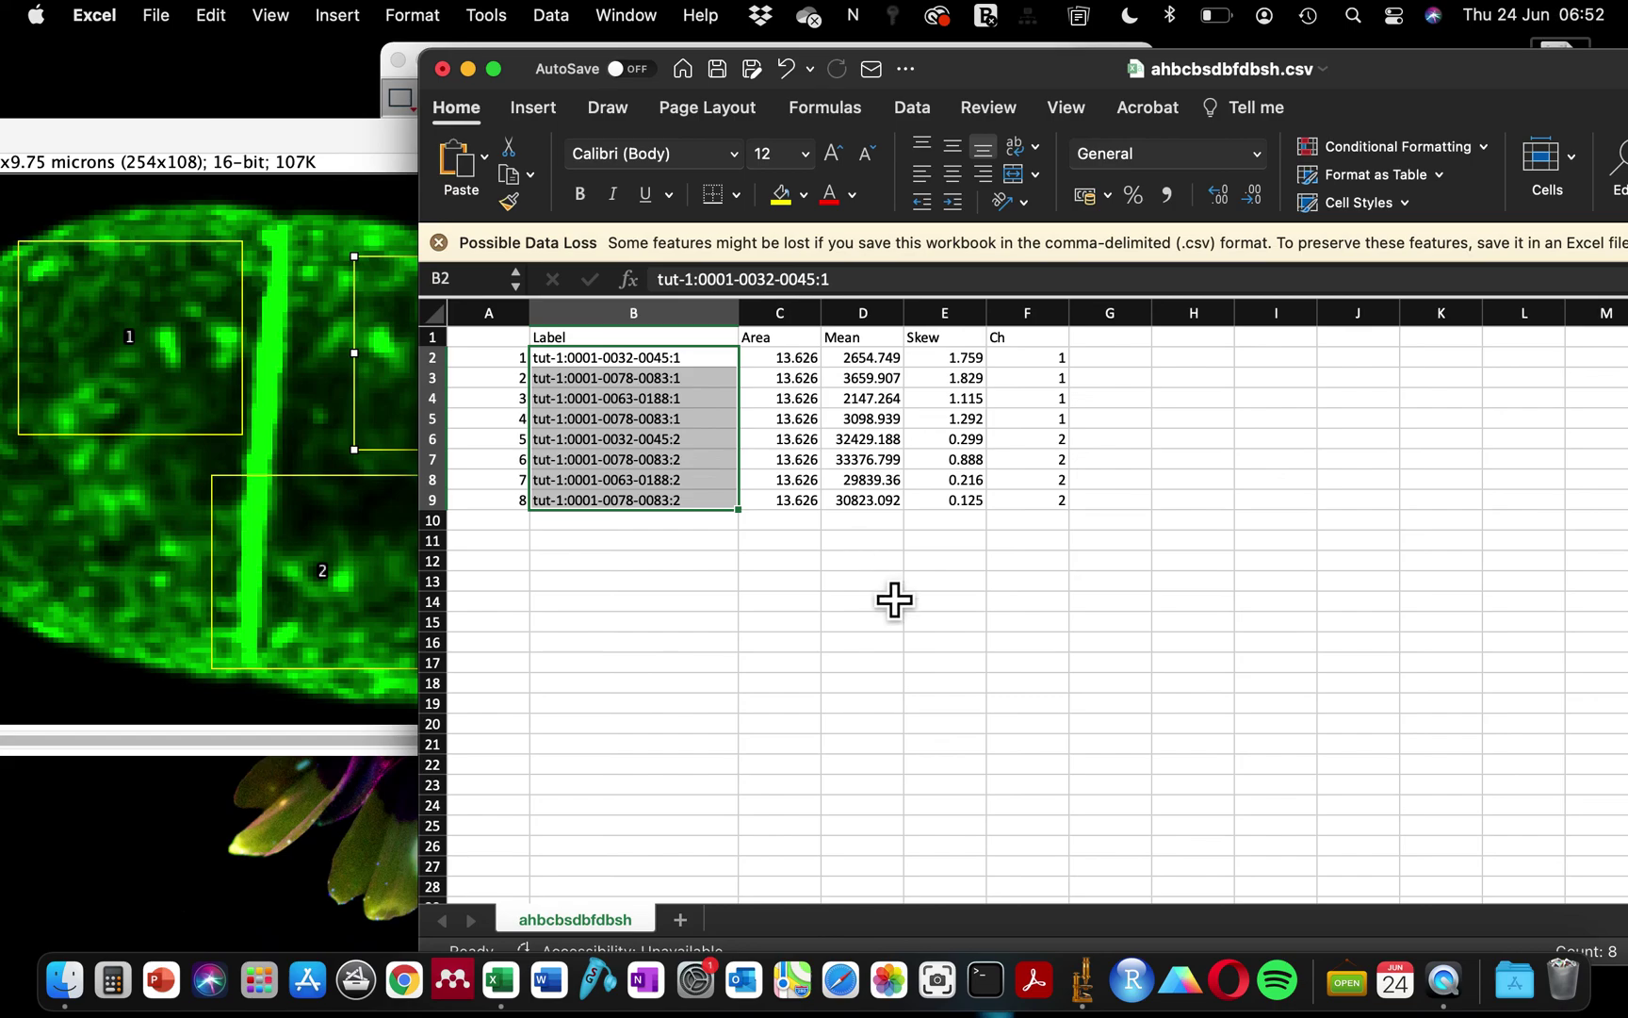
Examine the Ch column's channel 1 rows in the workbook, and compare both channels of tut-1 in ImageJ, returning to channel 1.
click(1048, 341)
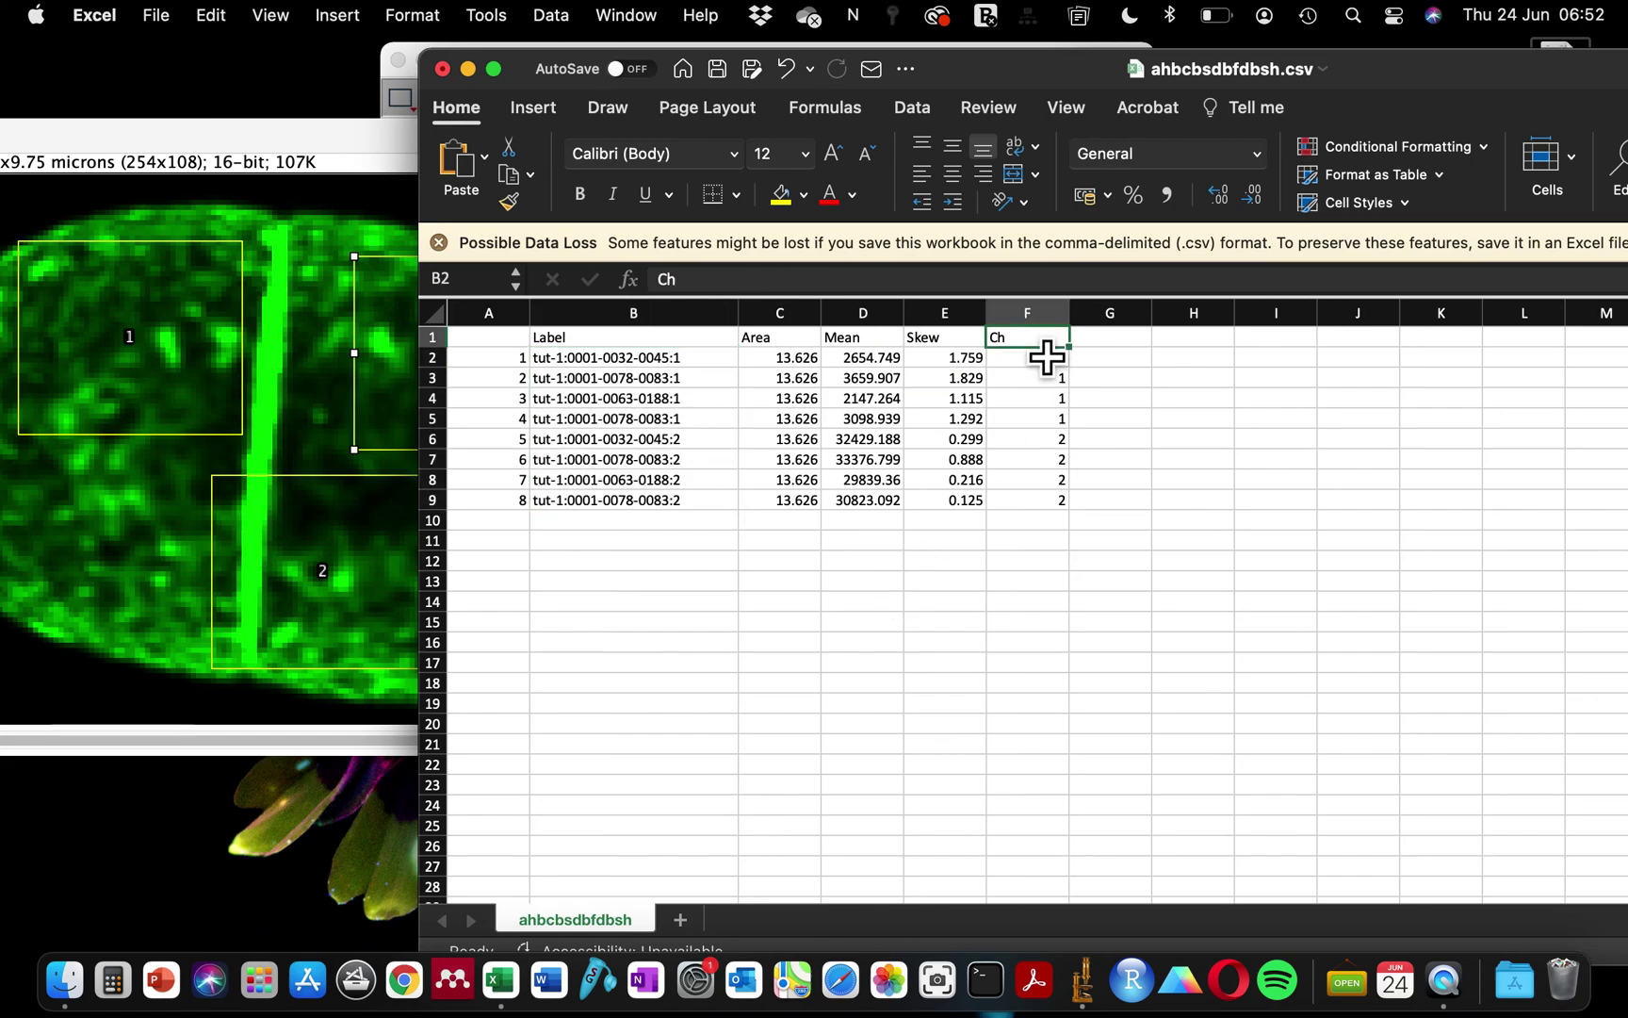
drag(1053, 386, 1053, 436)
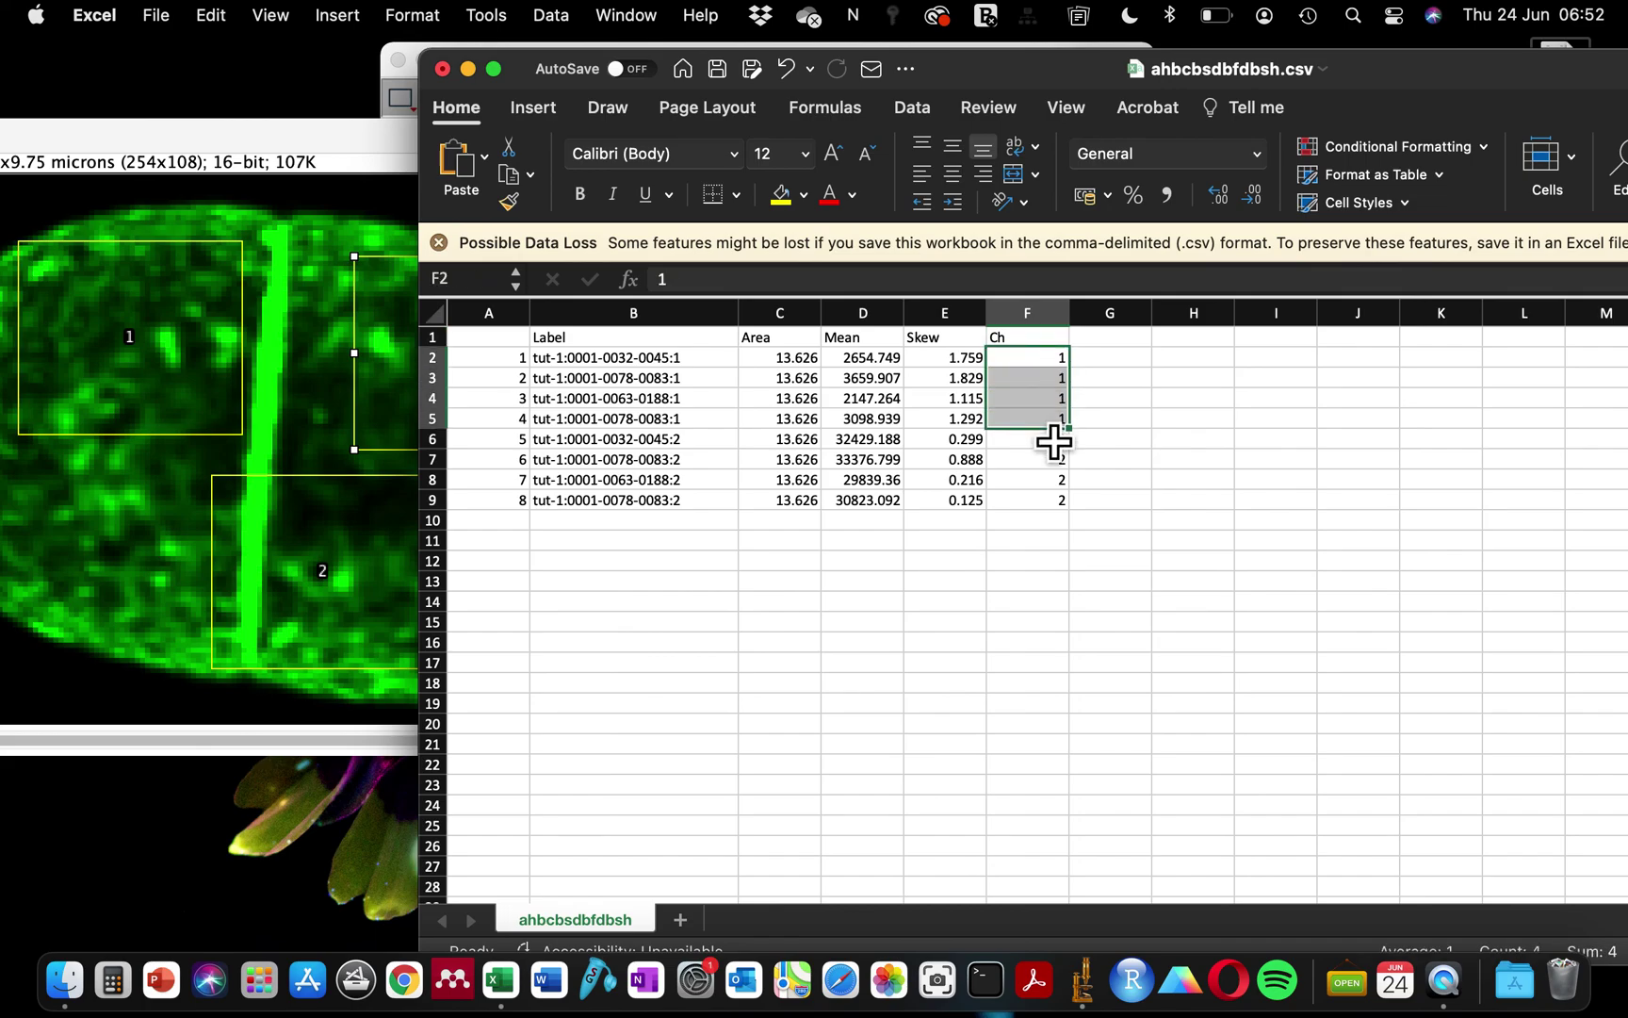
click(334, 132)
drag(336, 128, 762, 156)
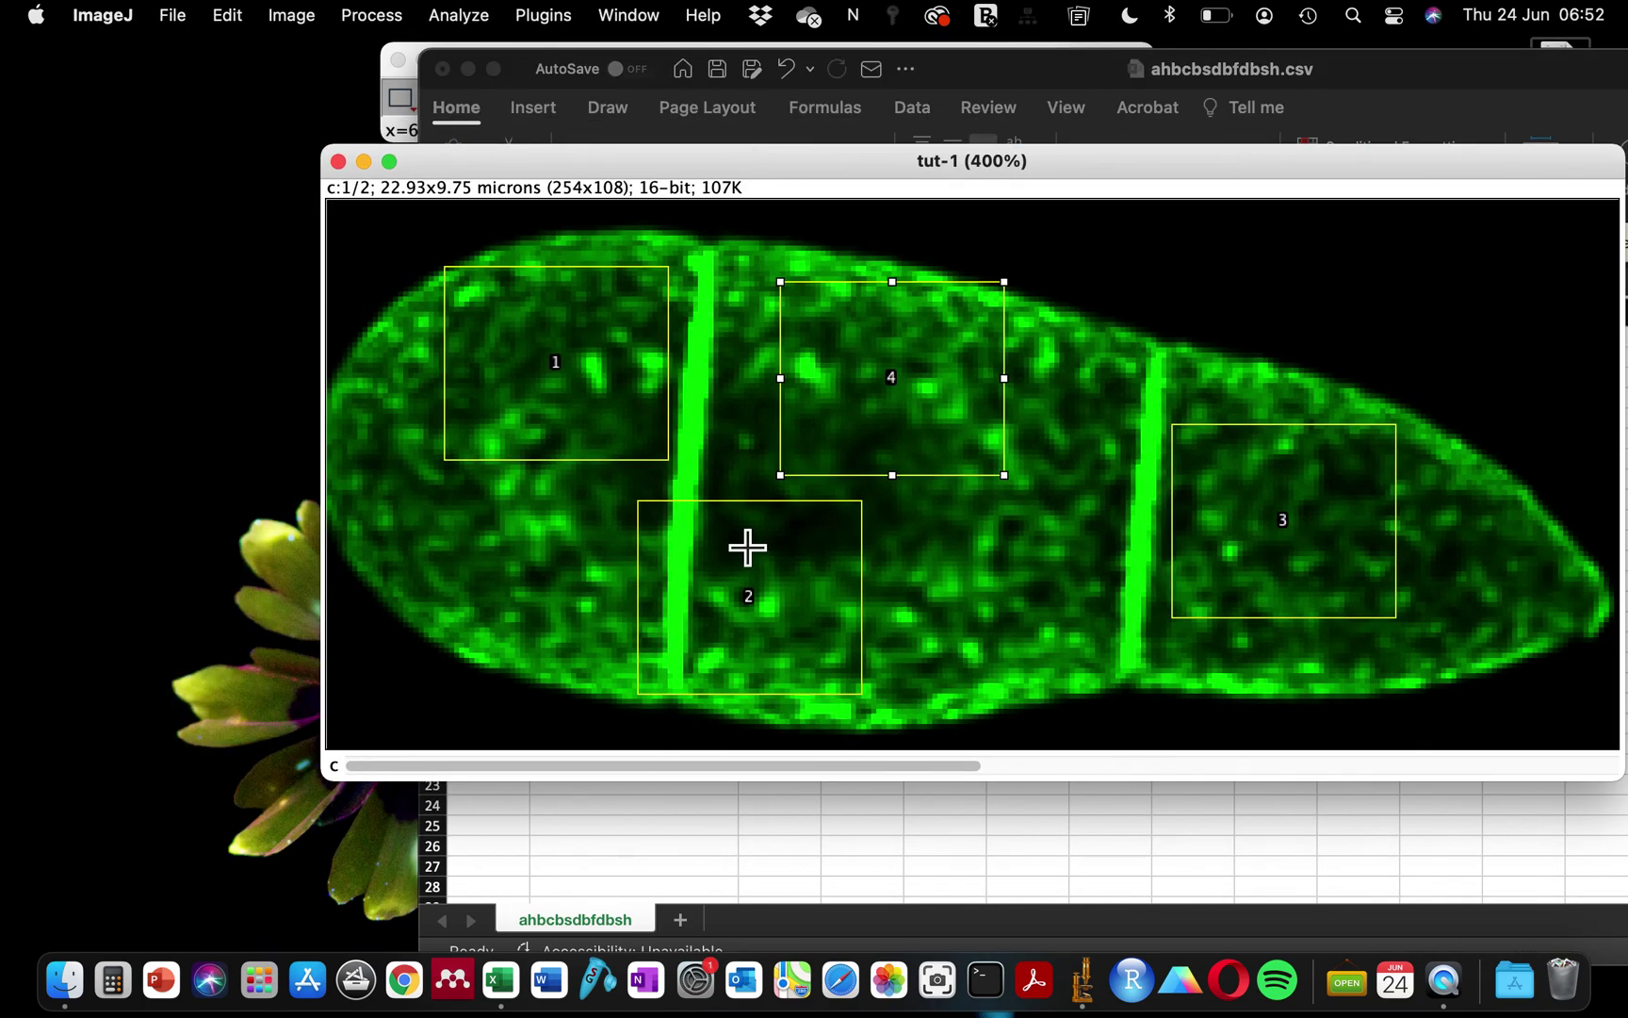
click(1037, 766)
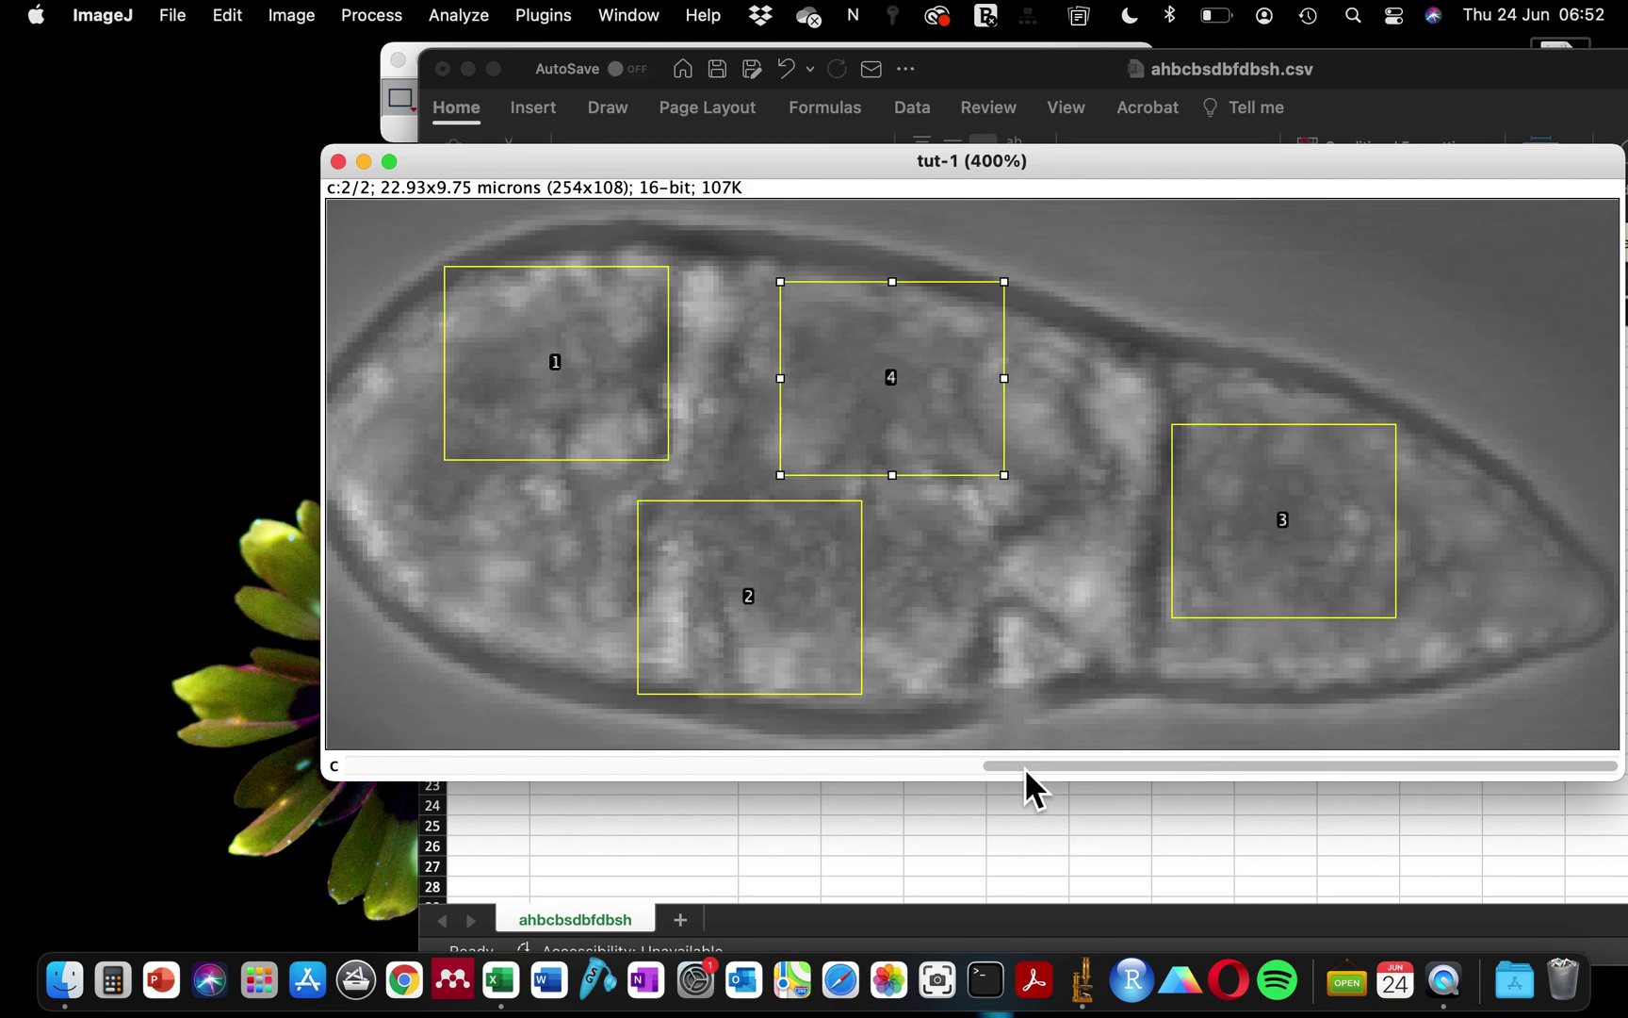
click(947, 766)
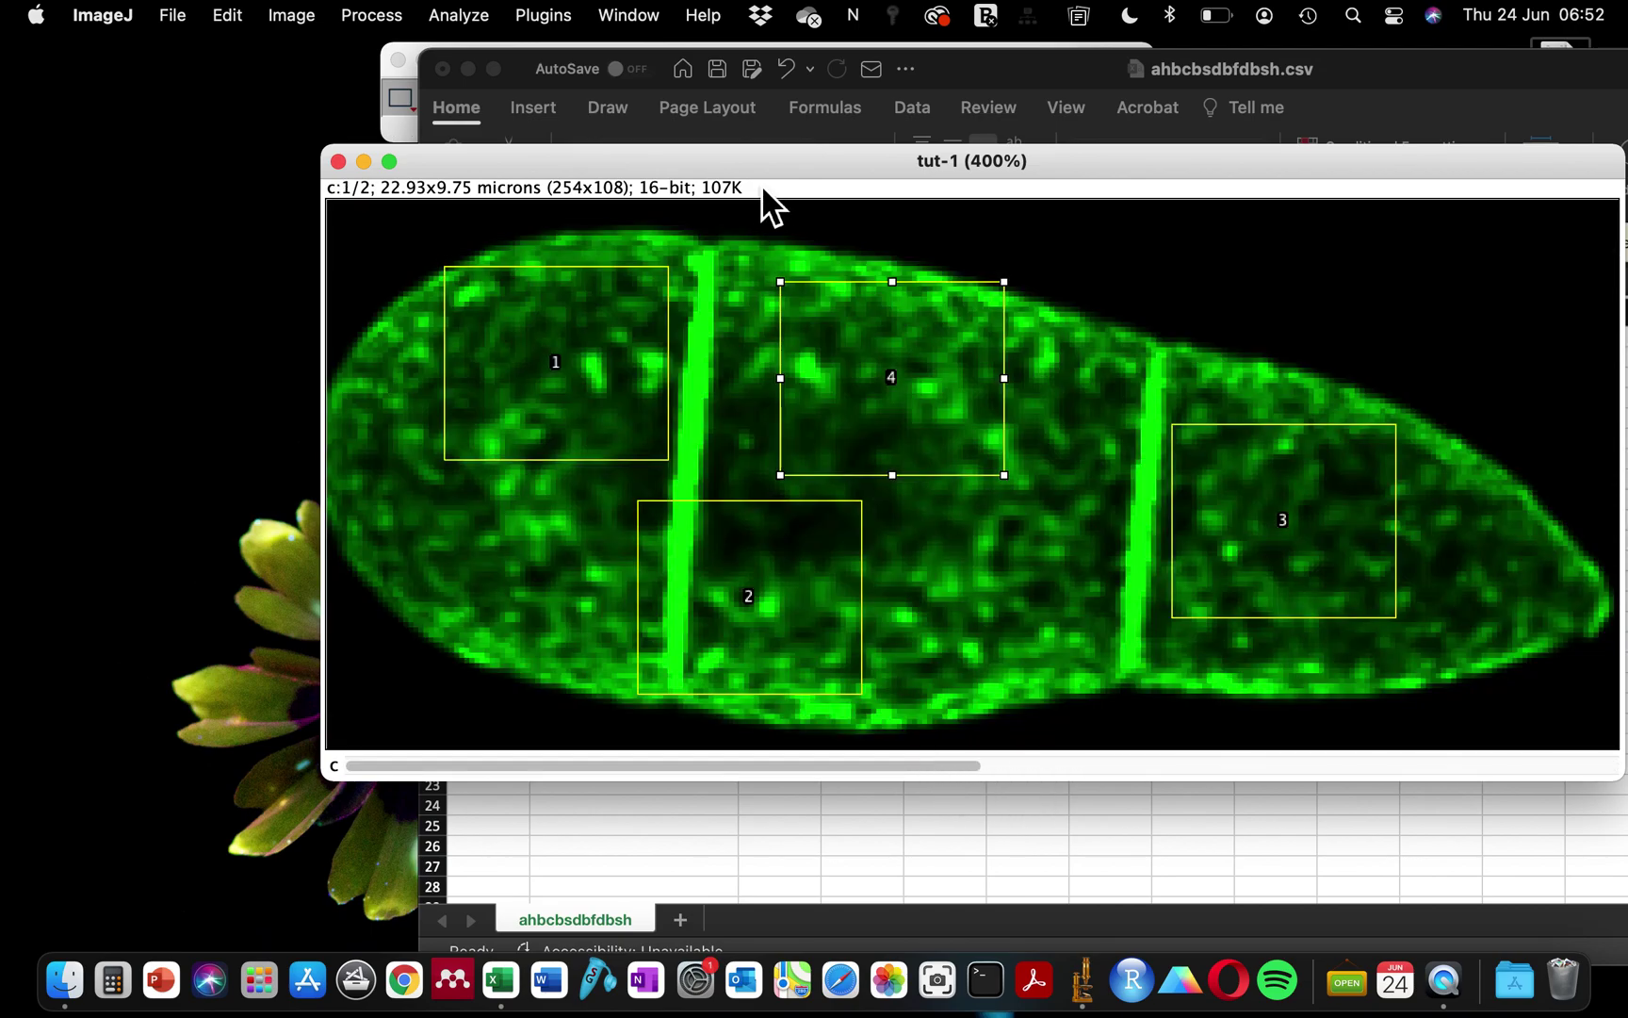
drag(763, 165, 585, 164)
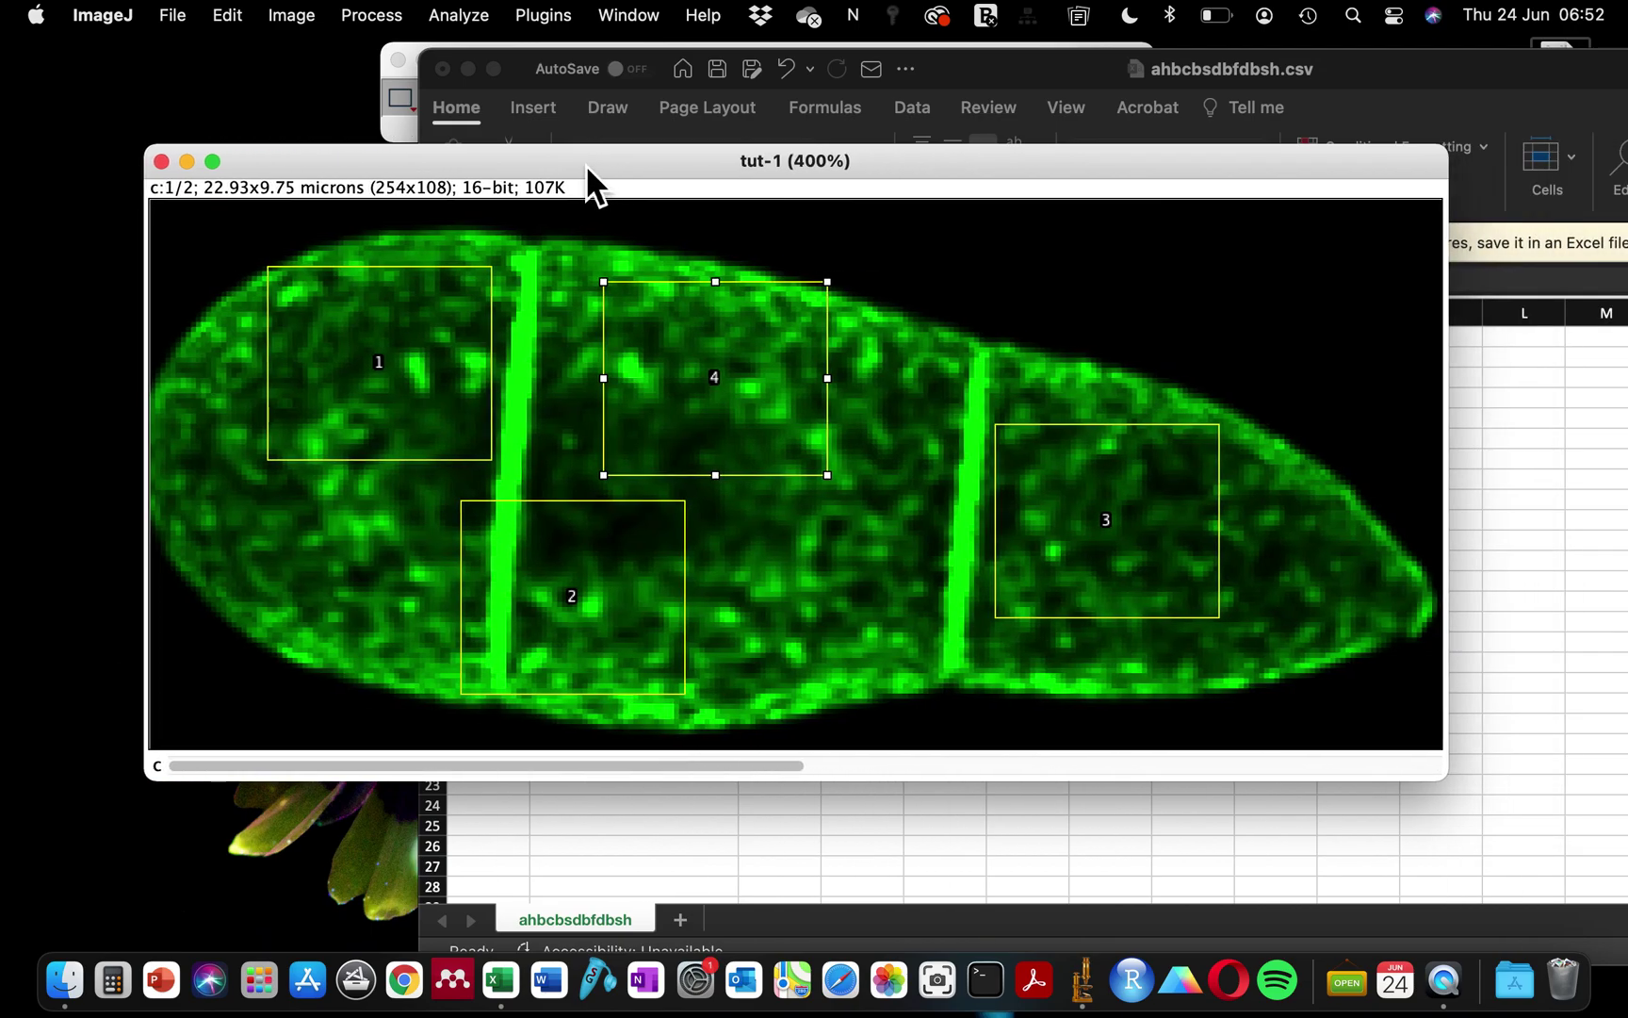